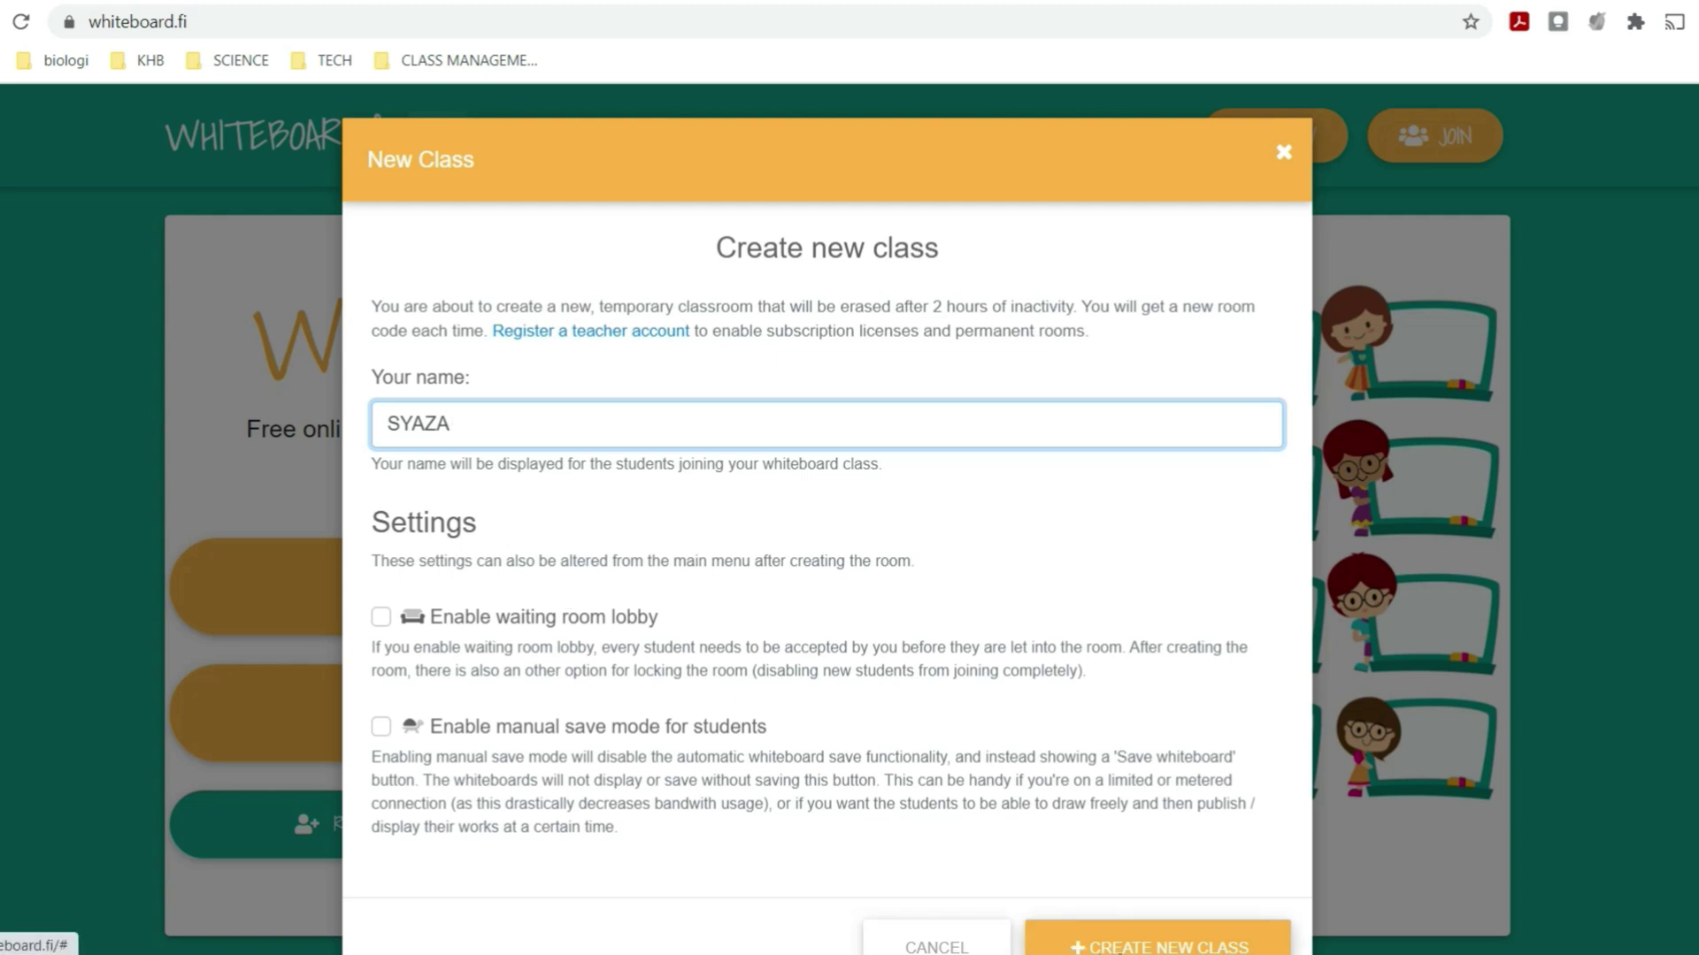
click(1122, 950)
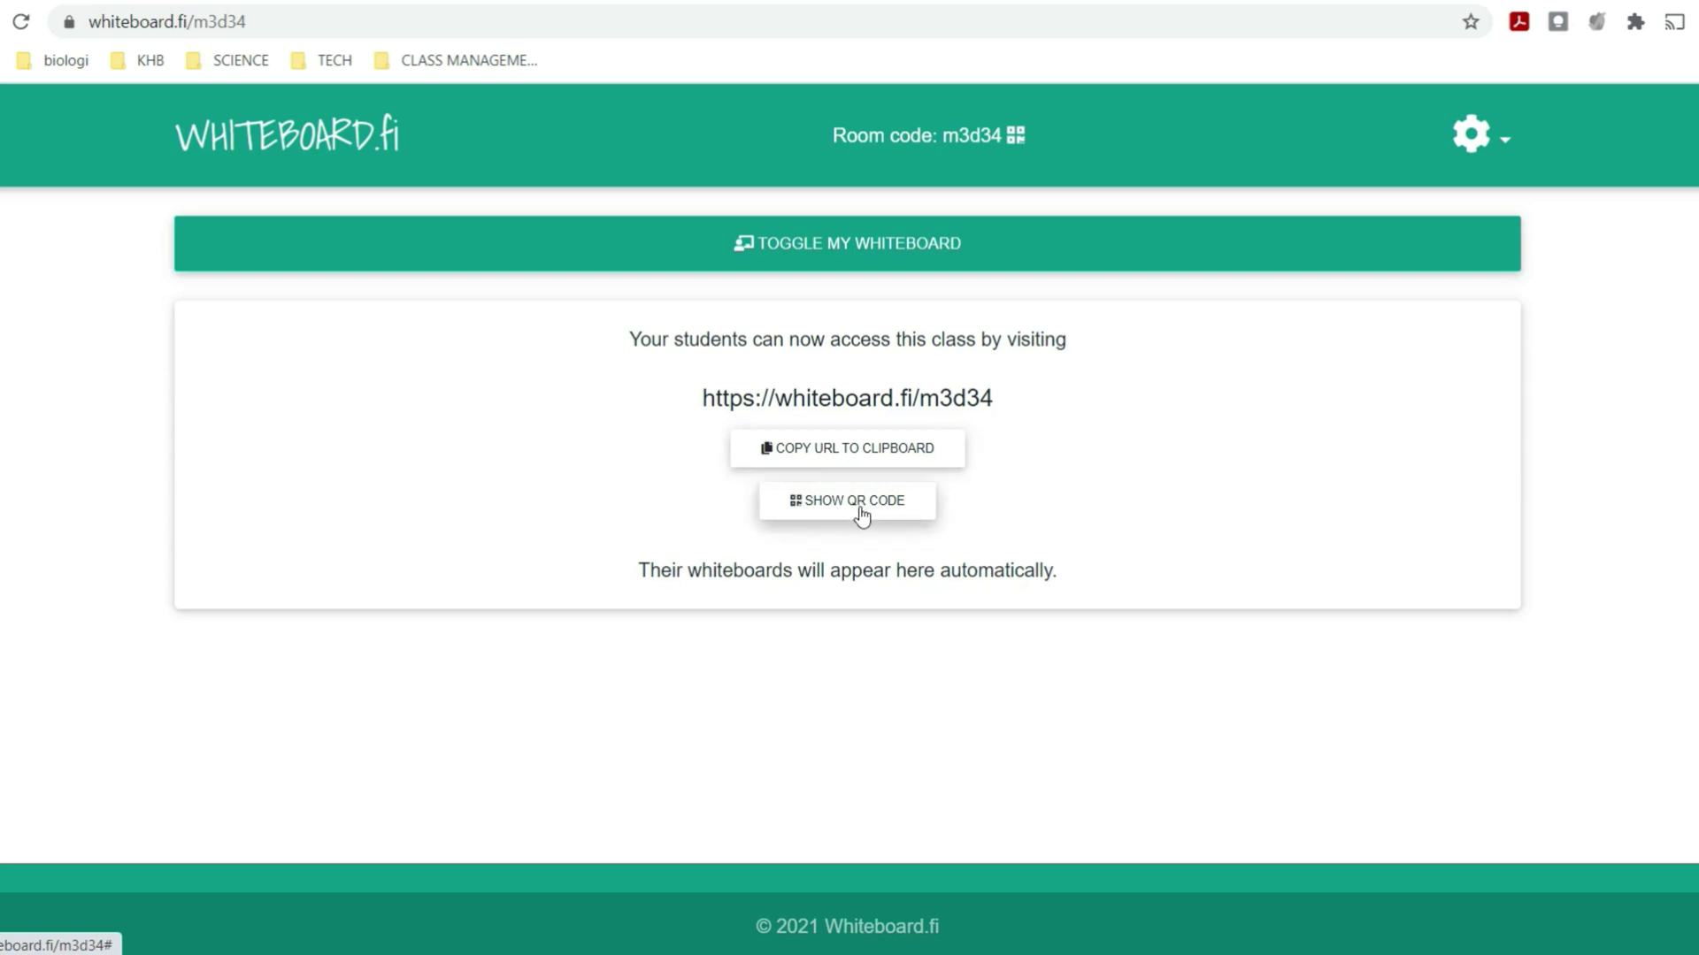
click(849, 458)
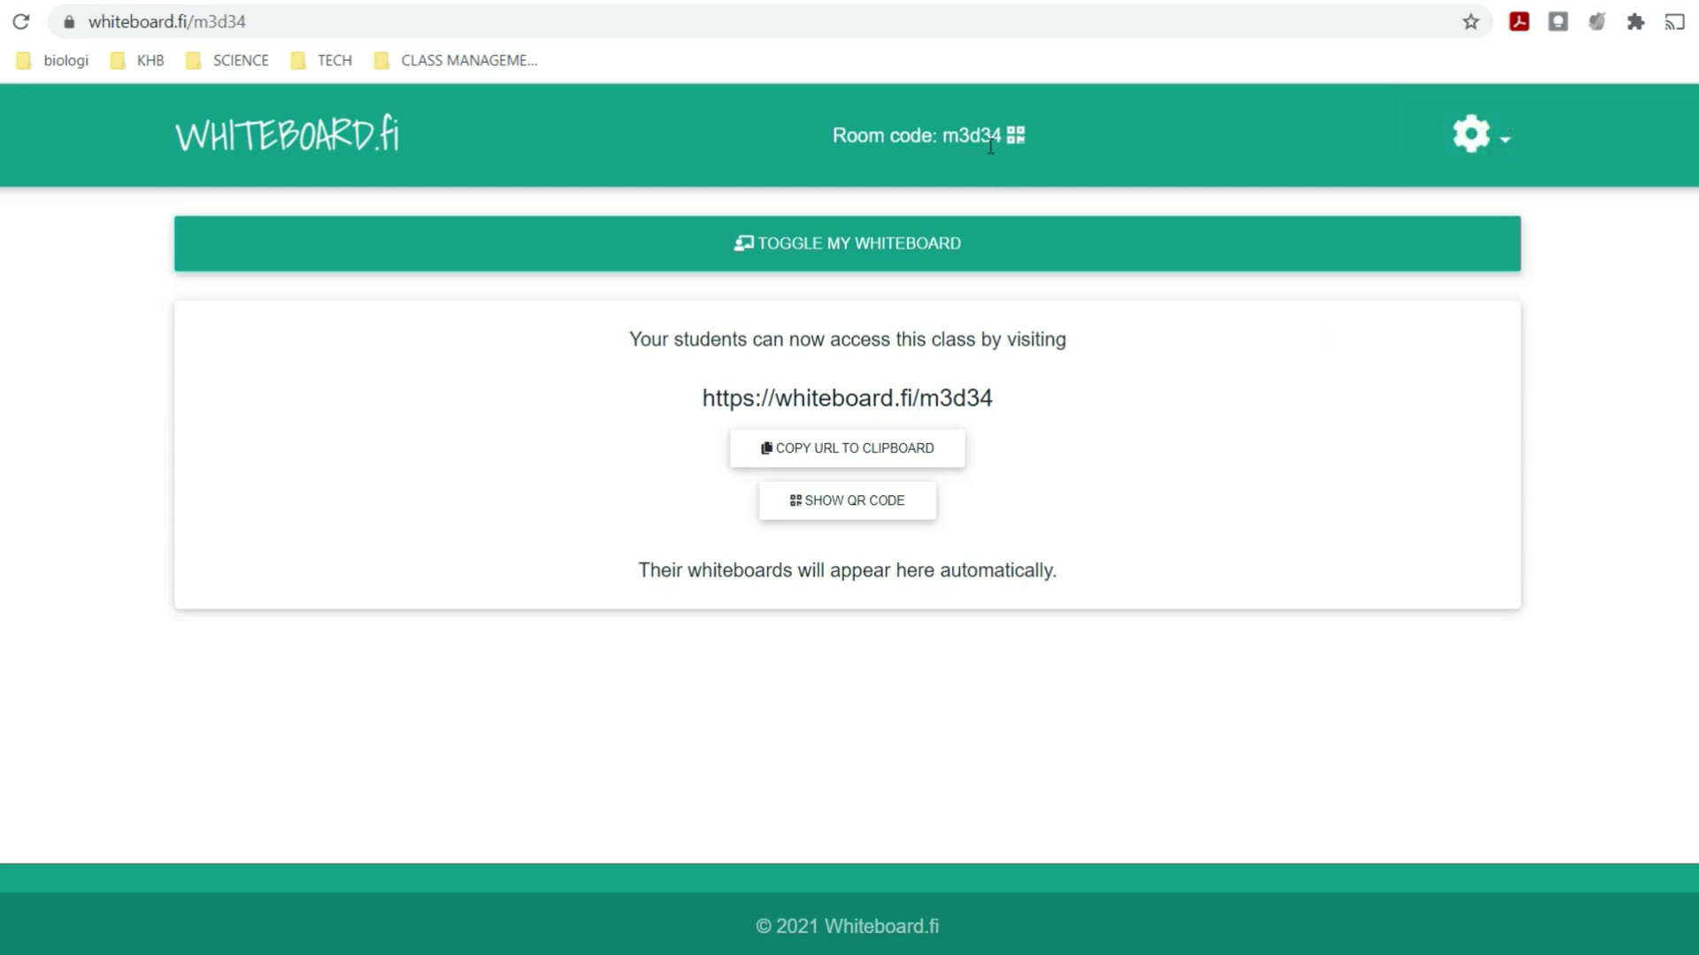
click(1017, 135)
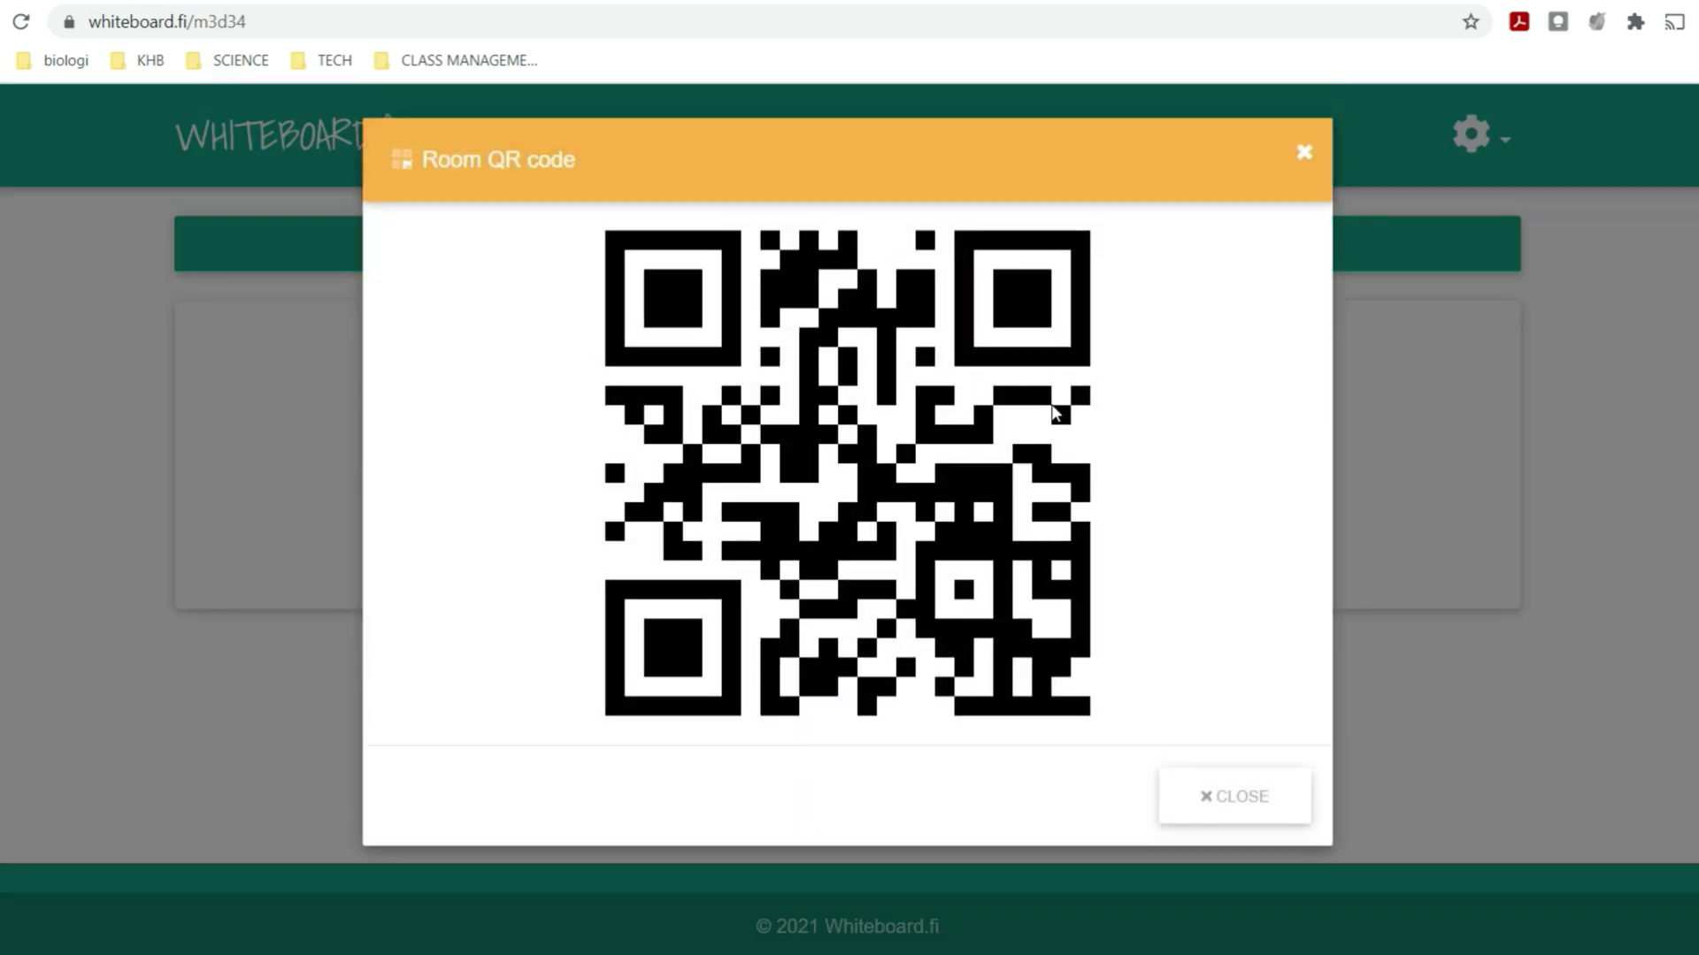
click(1304, 154)
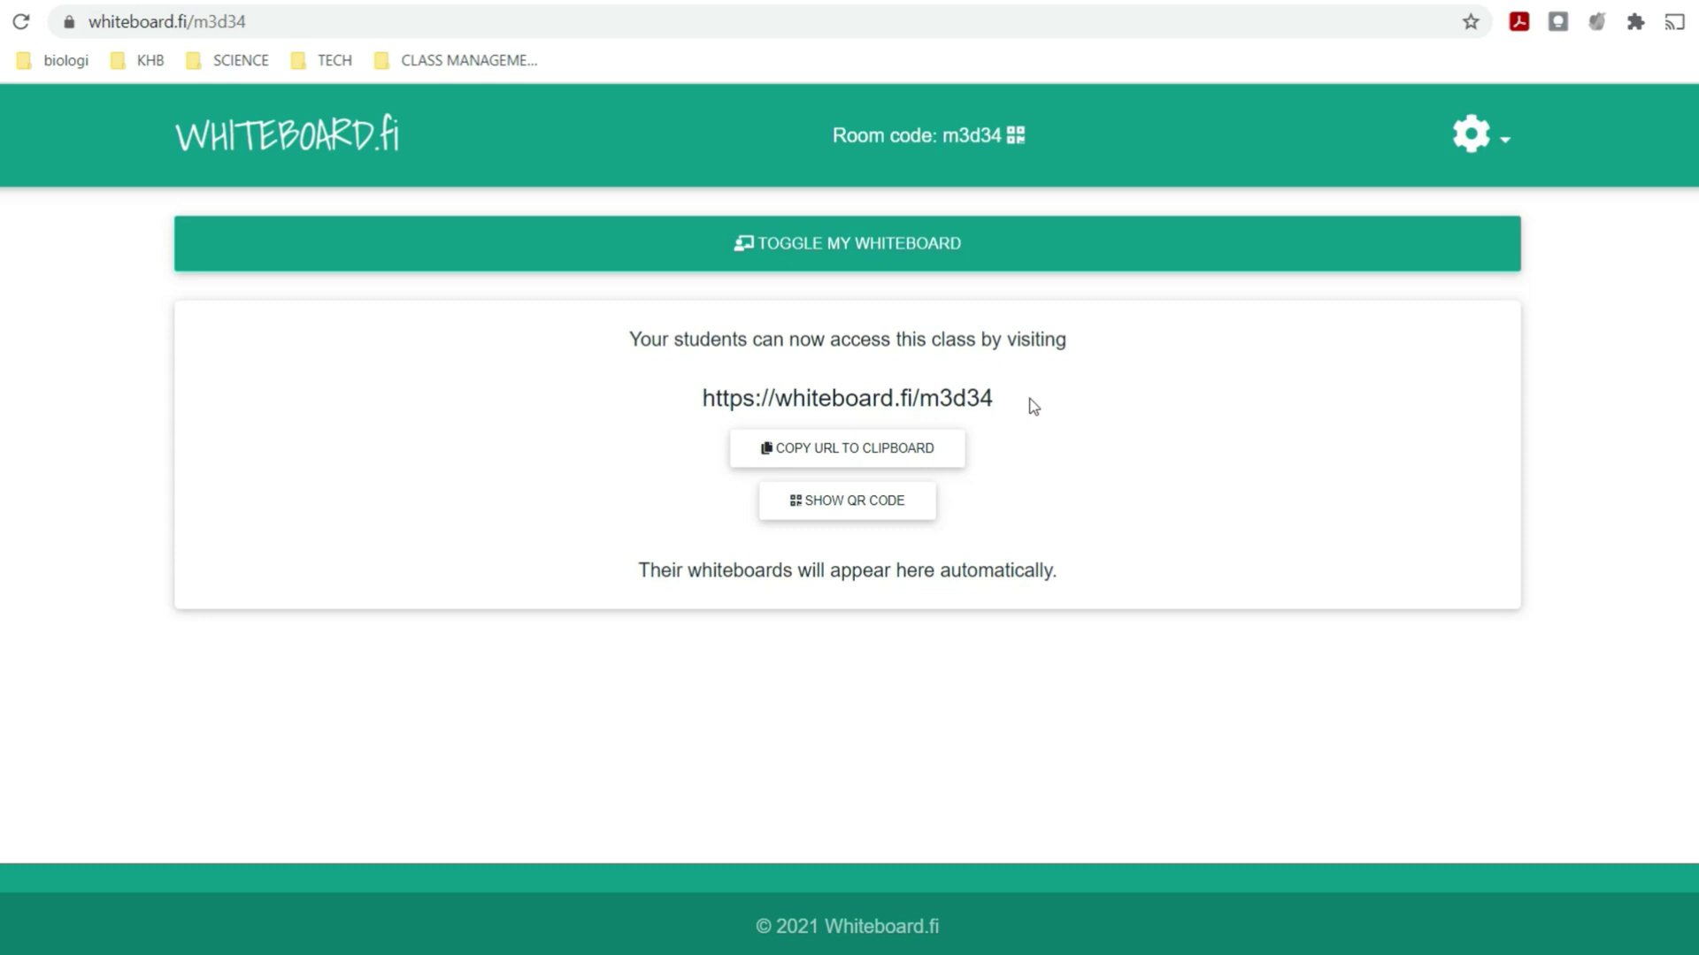
- Open the teacher's own whiteboard and look over its blank canvas
click(896, 253)
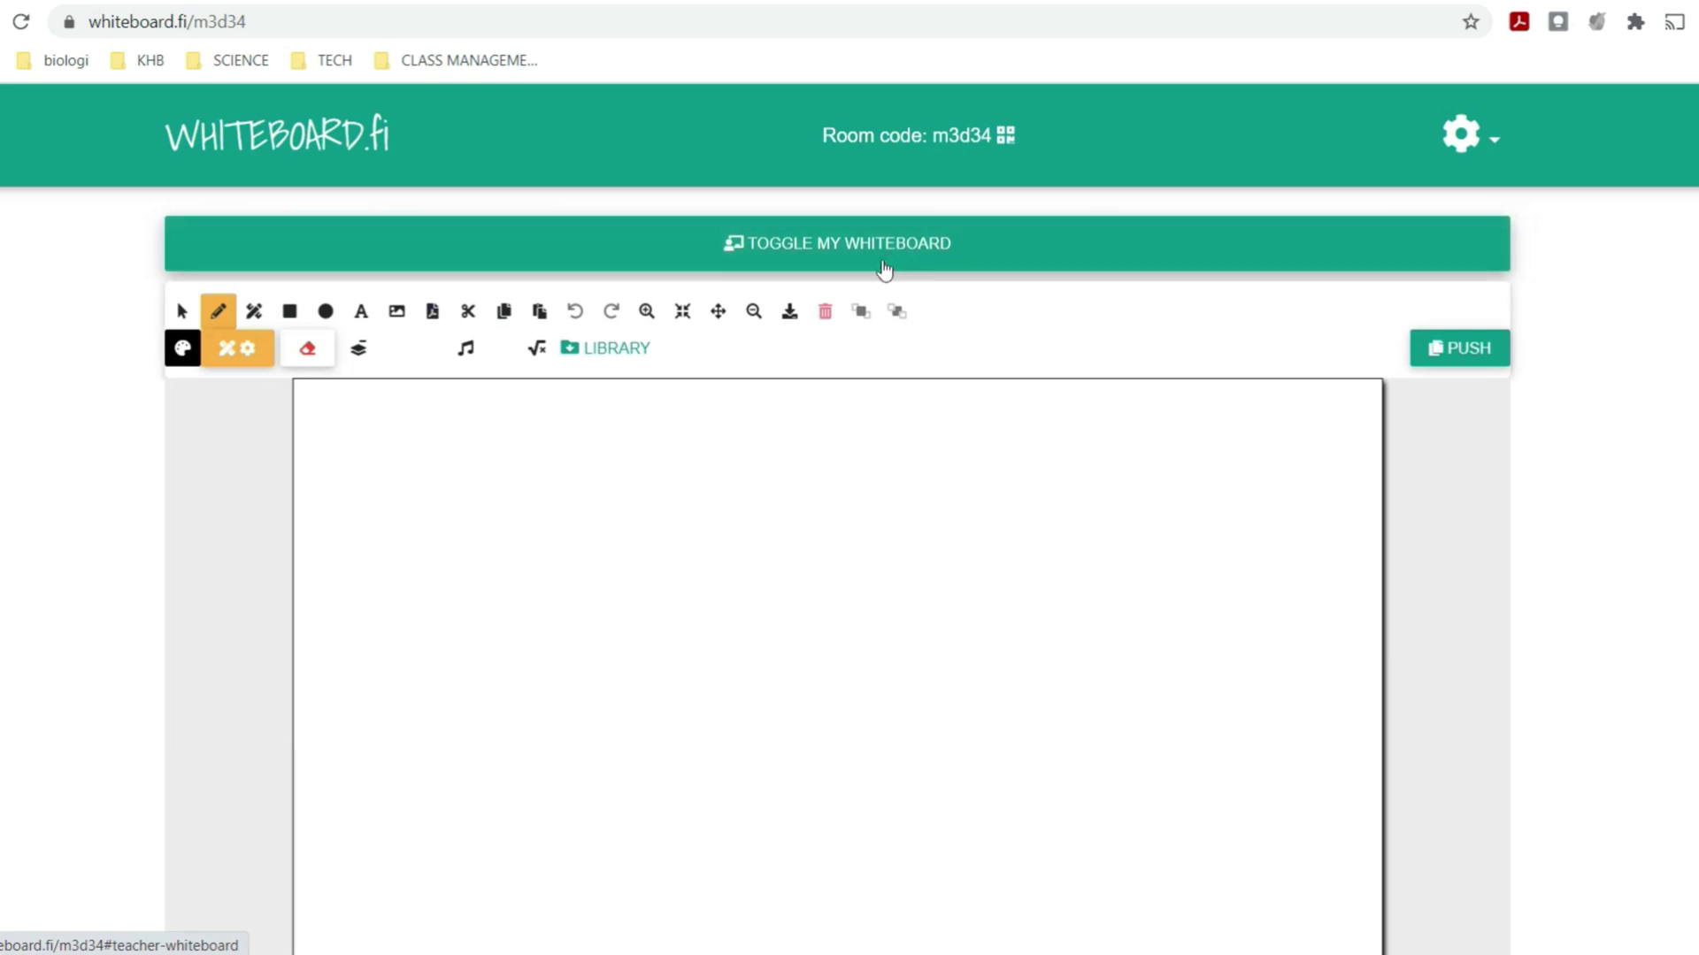
scroll(894, 380, down, 5)
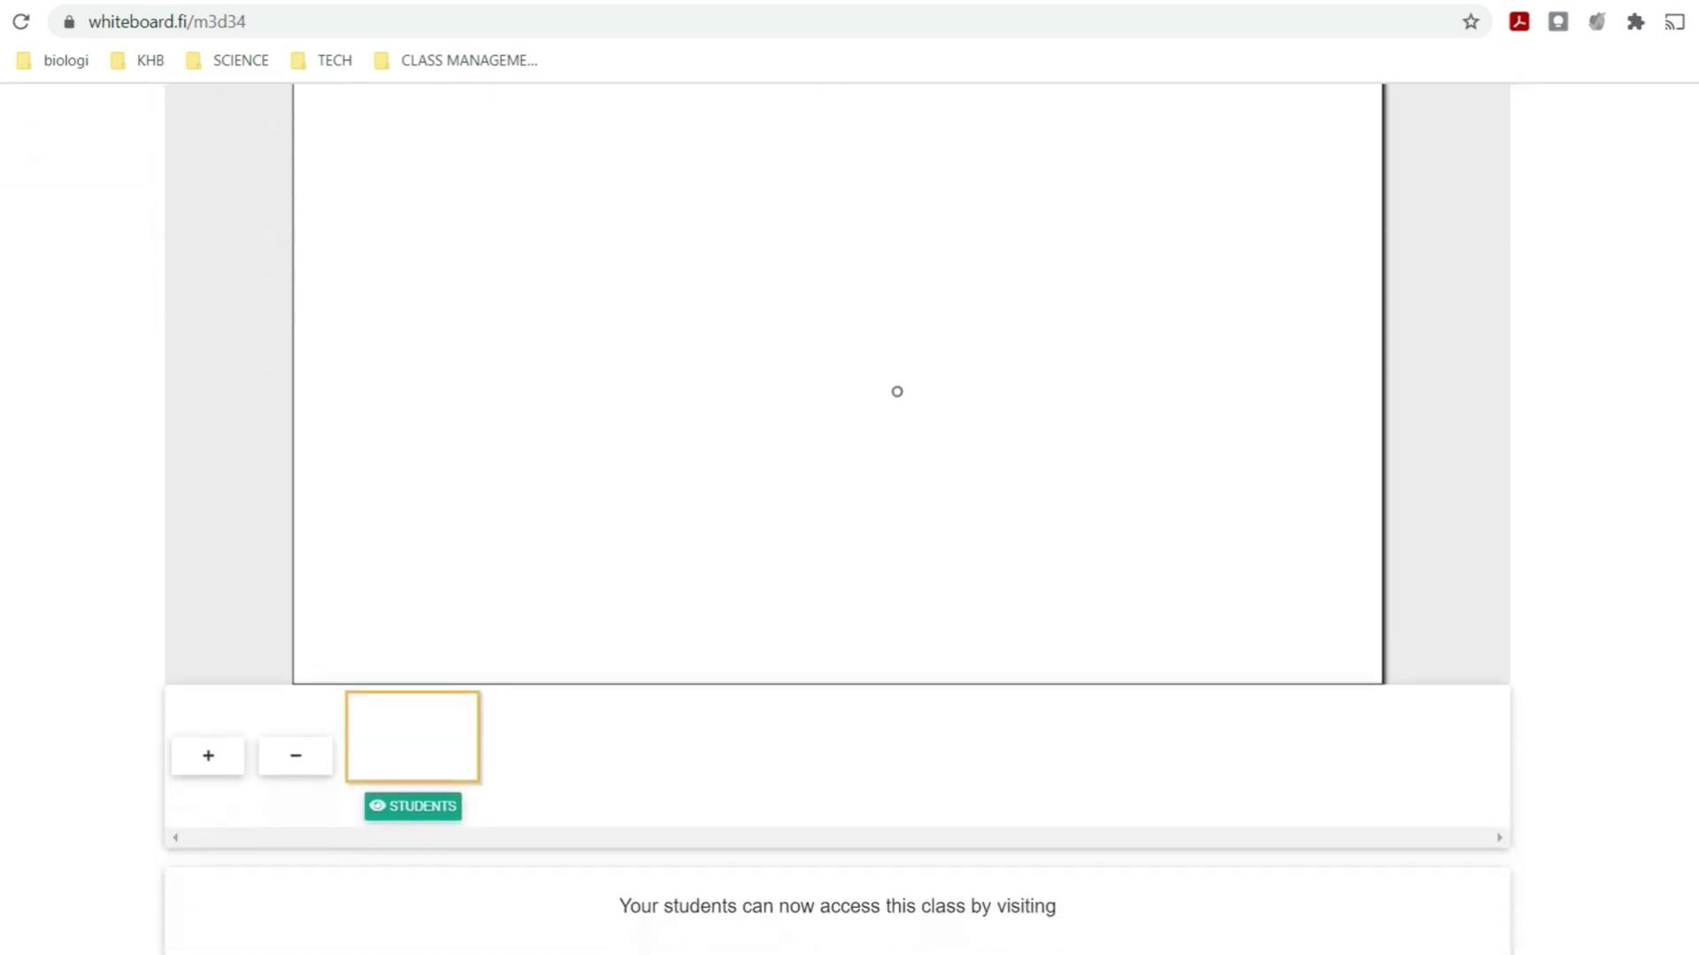
scroll(896, 391, up, 2)
scroll(896, 391, up, 3)
scroll(896, 391, down, 3)
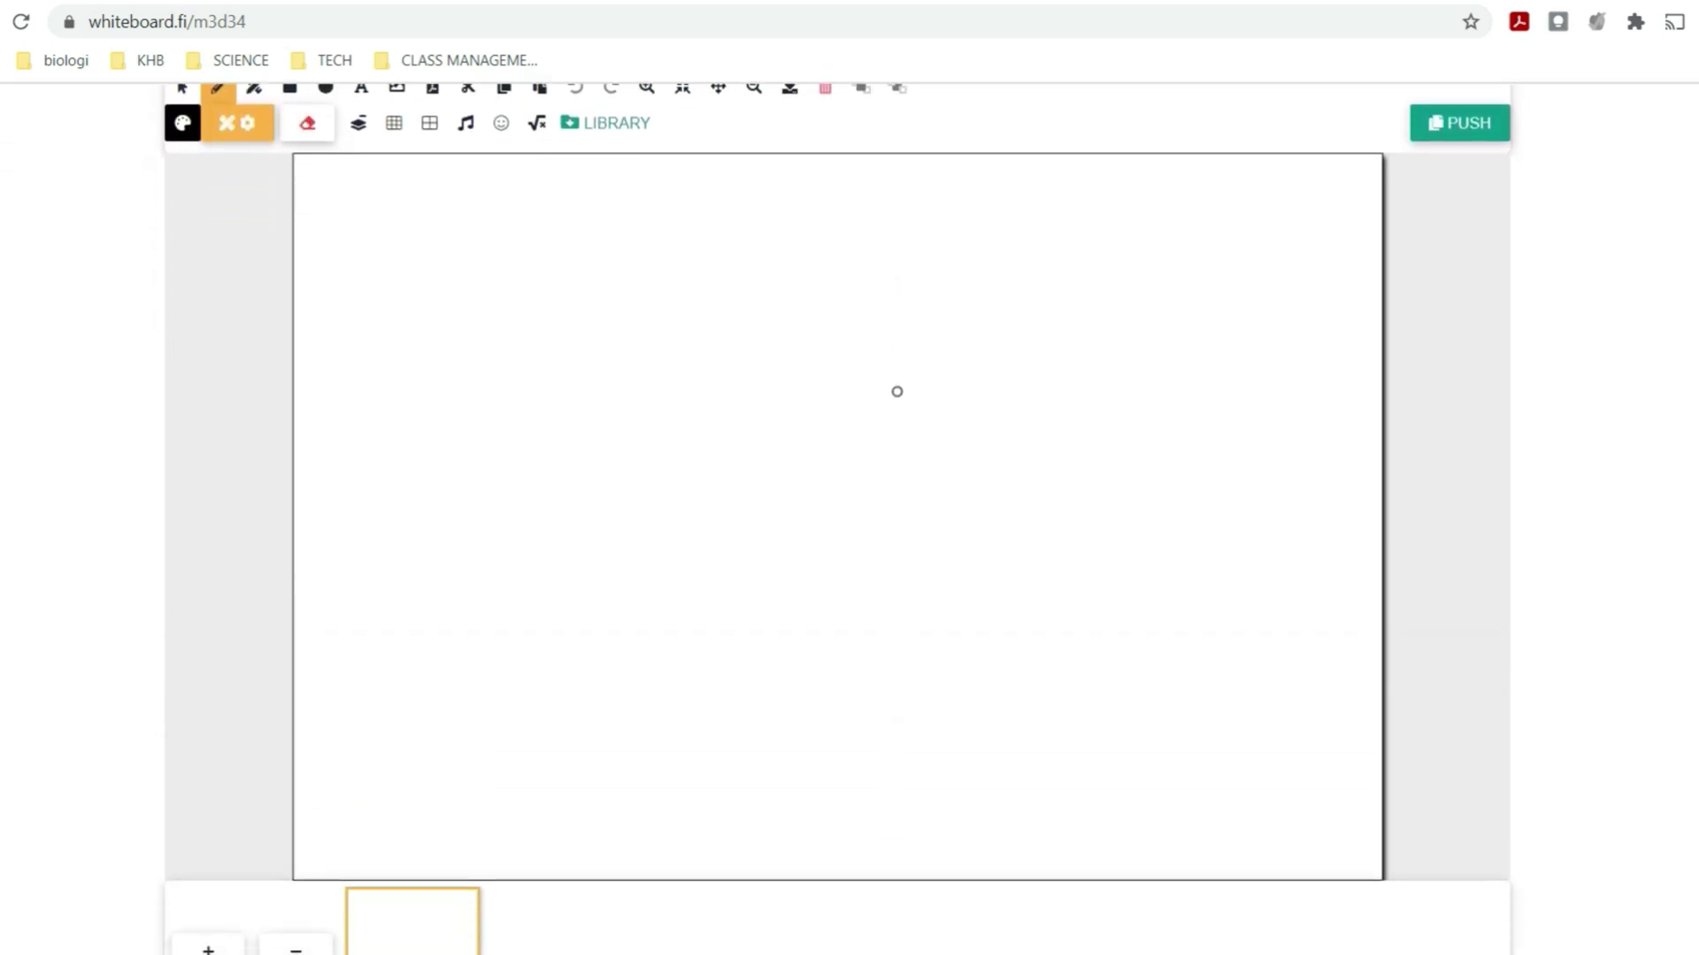
scroll(896, 391, up, 3)
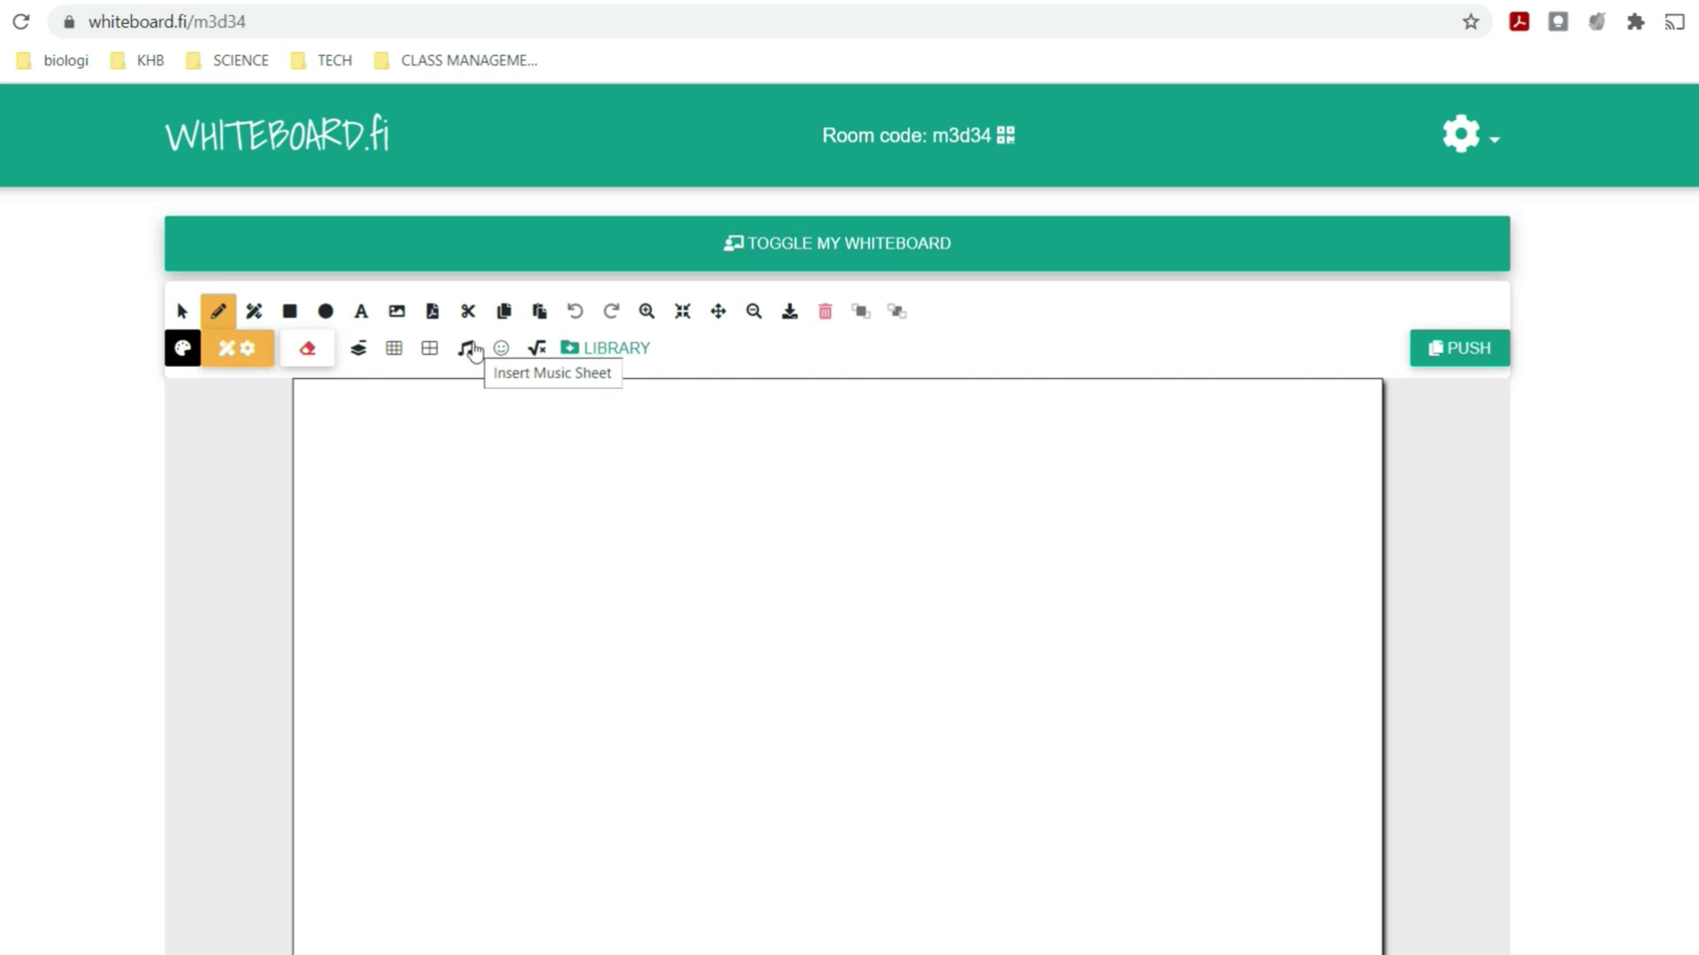
- Insert a grand-staff music sheet, check the emoji picker, and view the push-to-students options
click(473, 352)
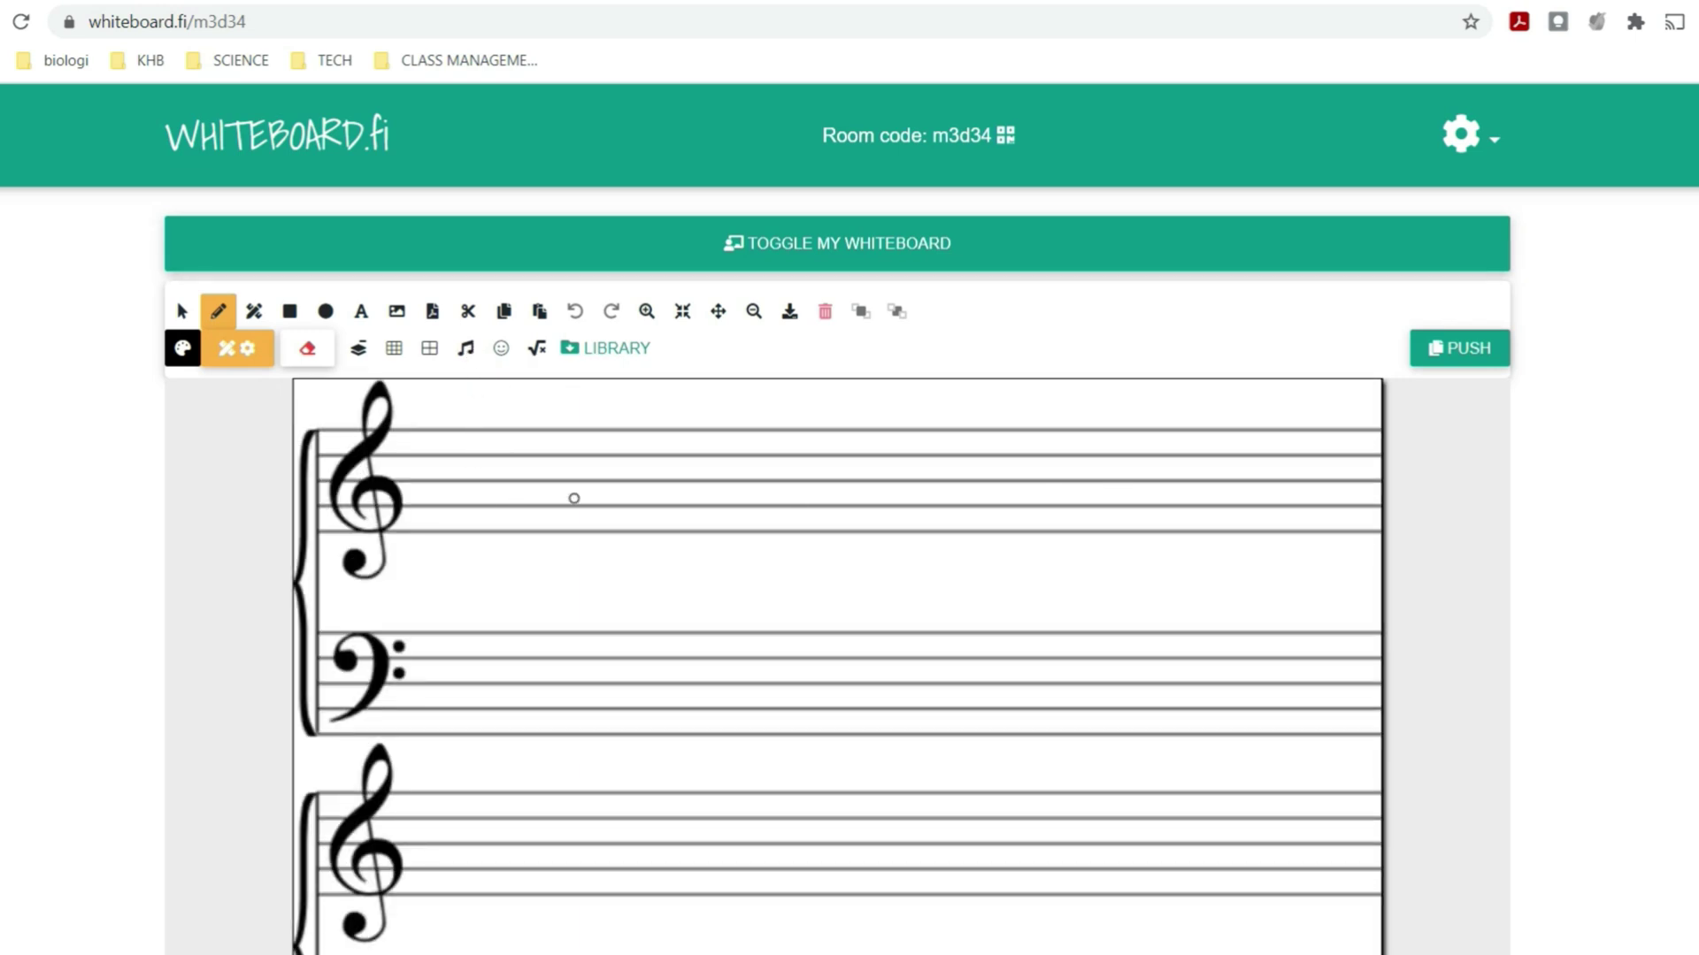
click(502, 350)
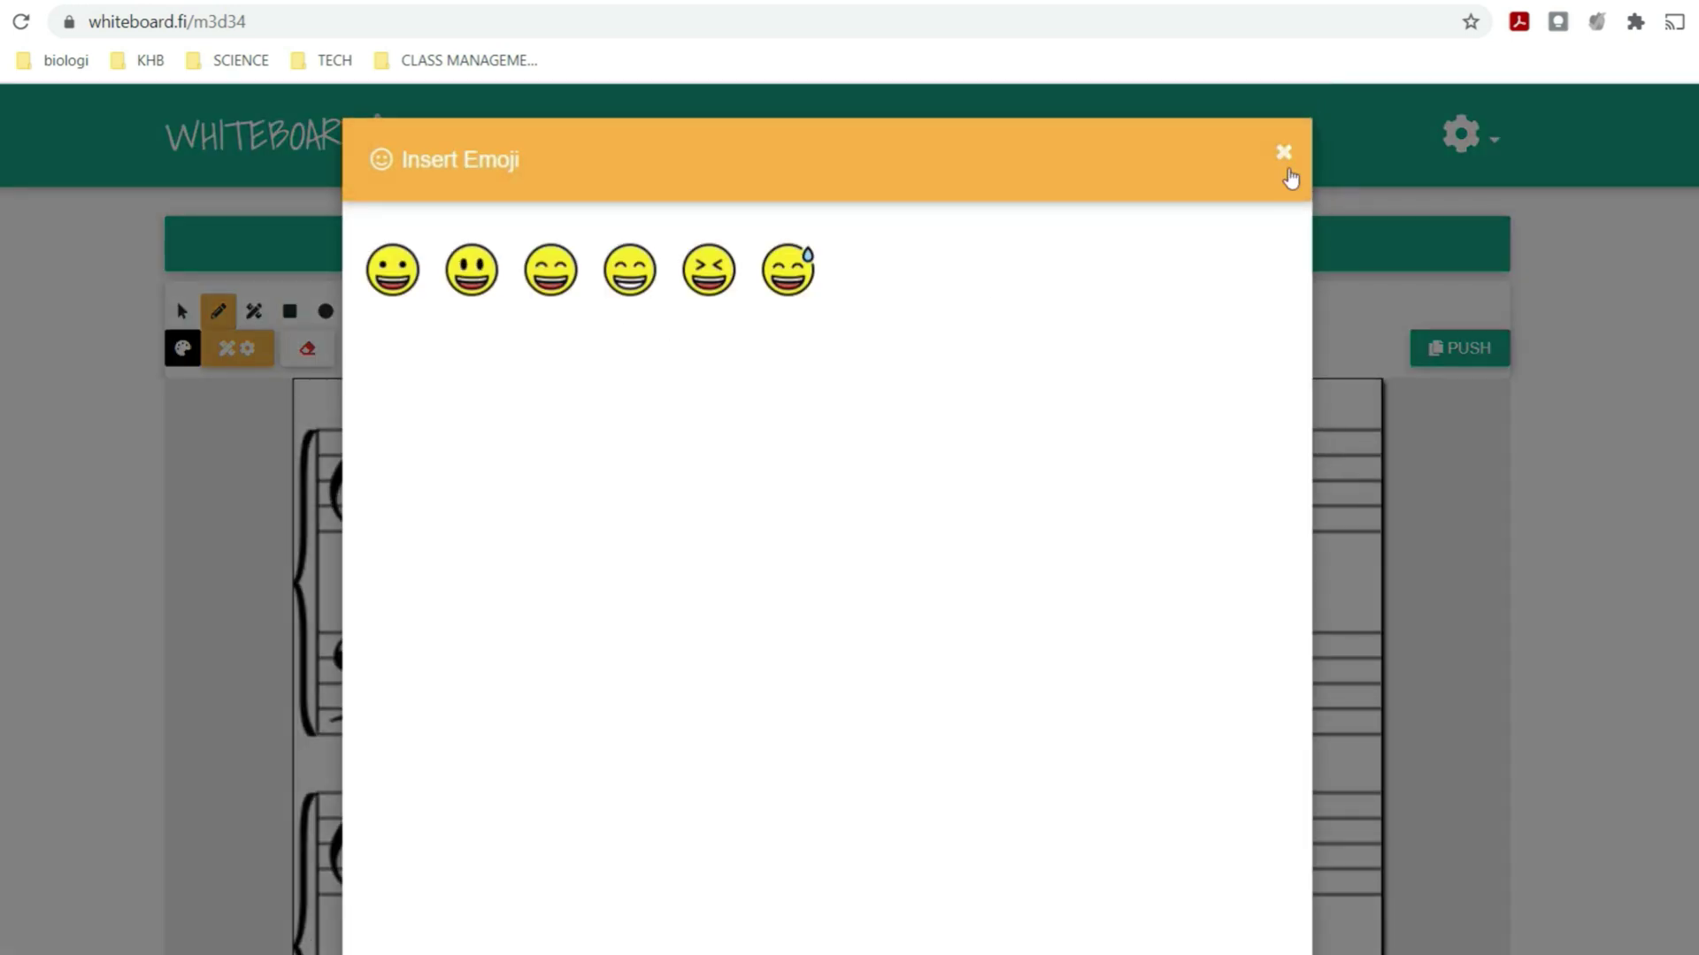
click(1285, 164)
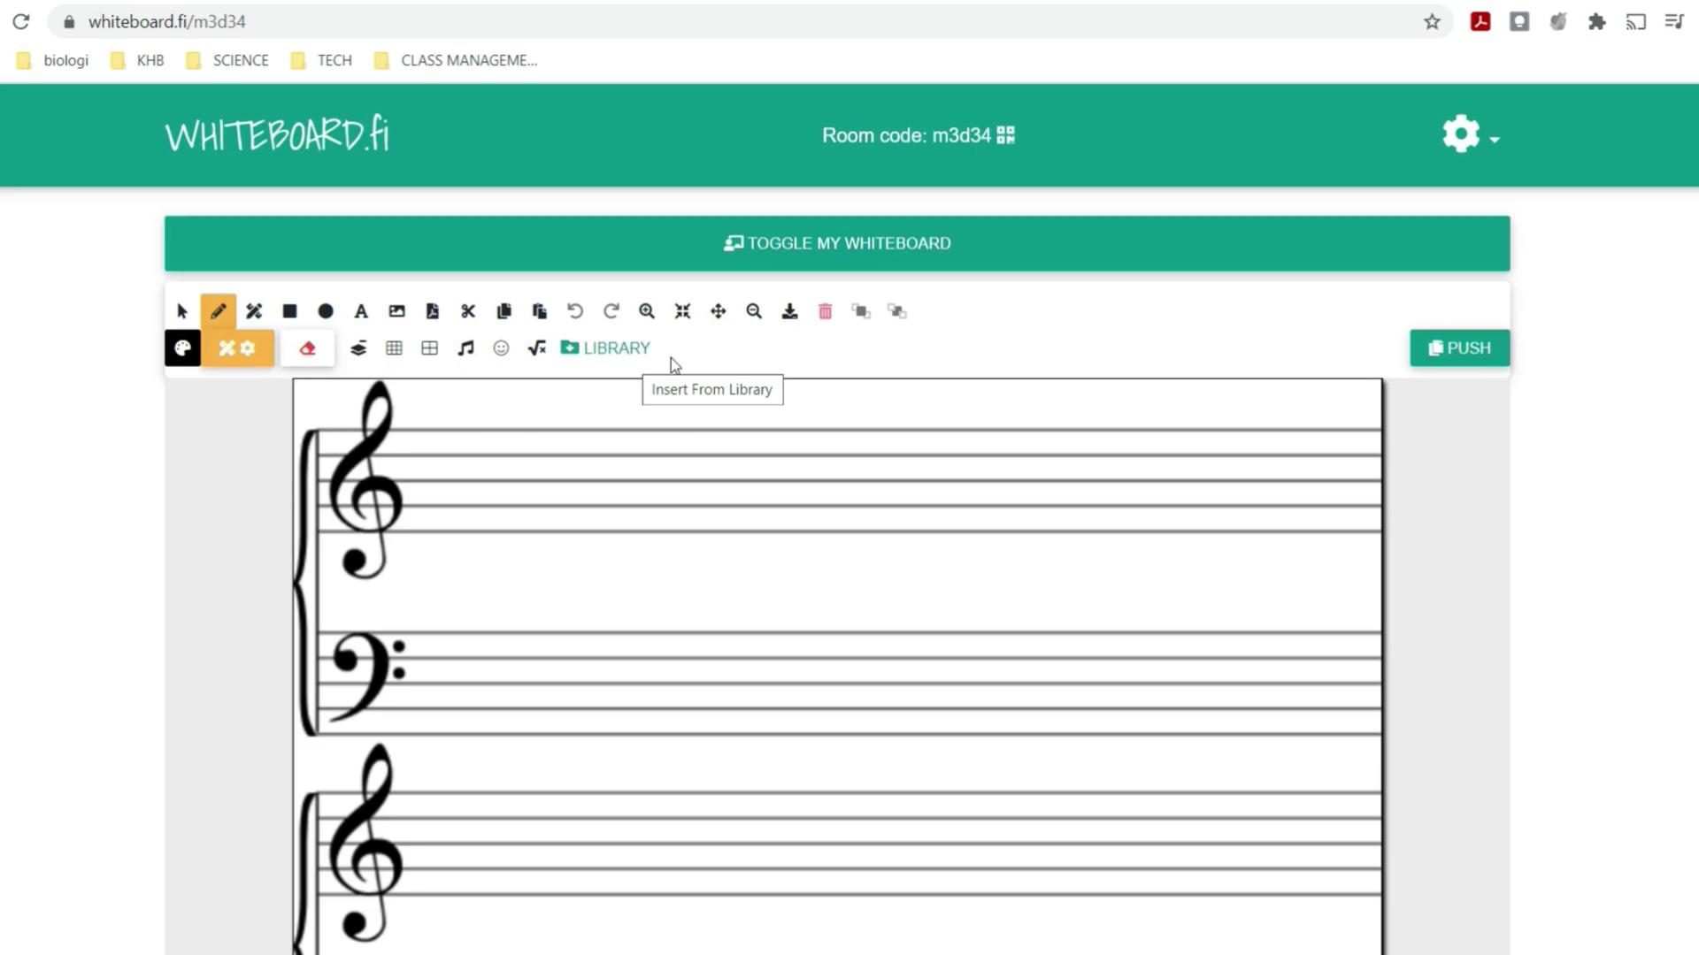
click(1476, 358)
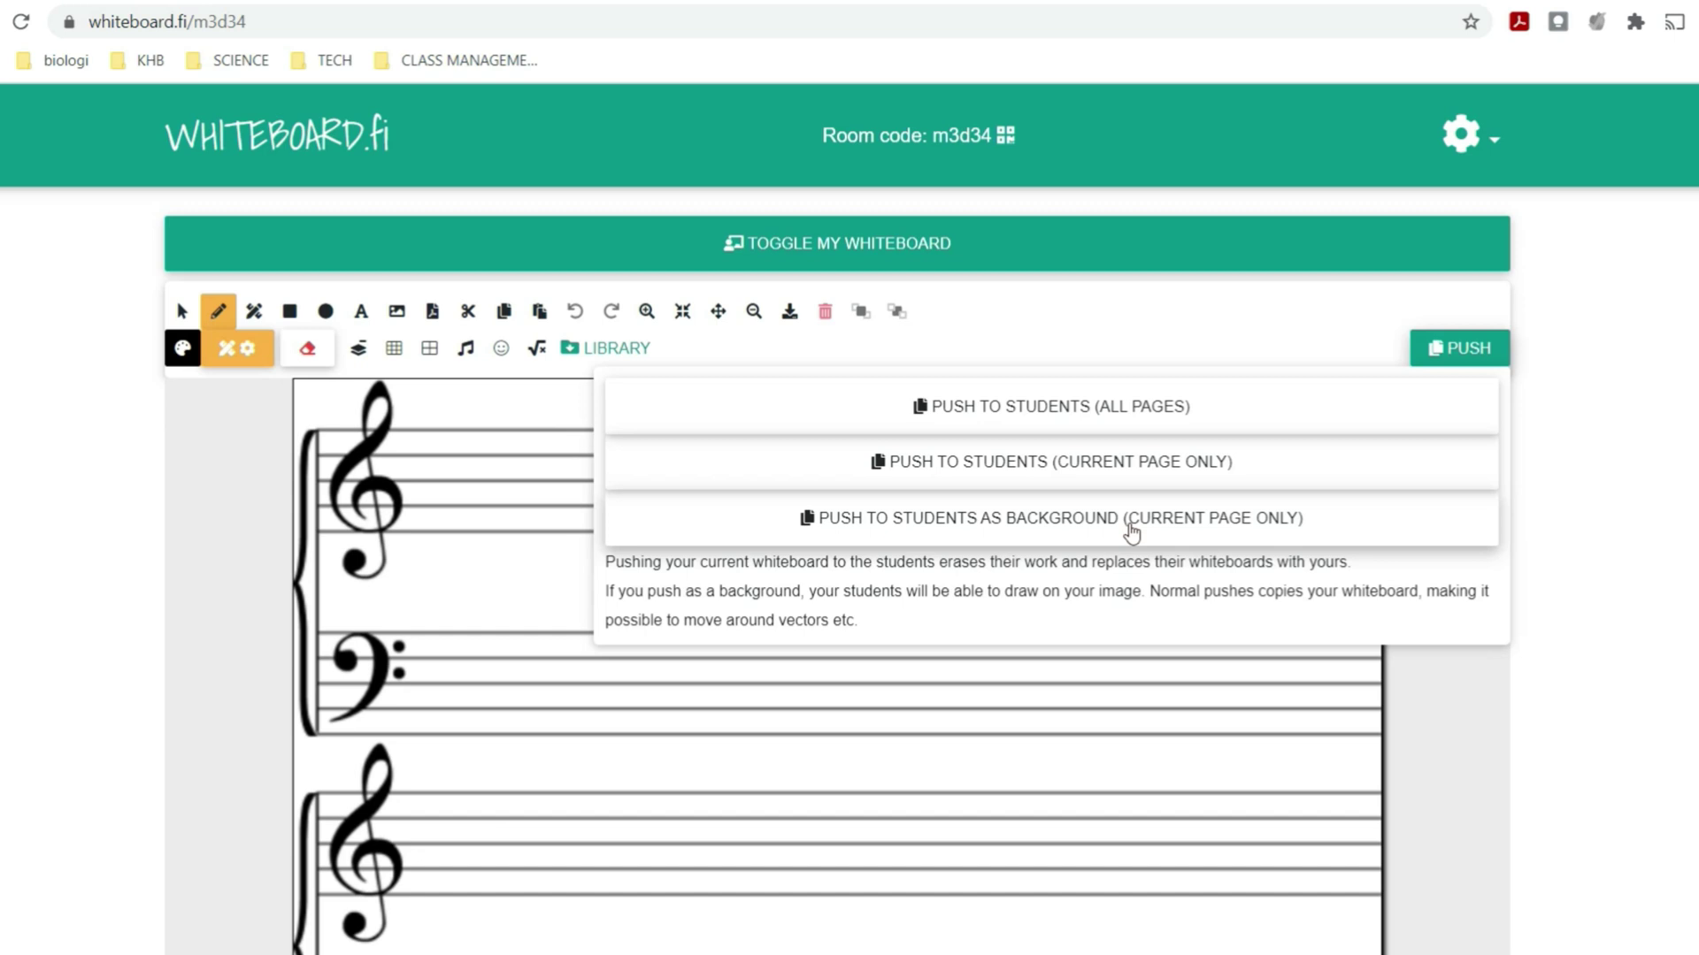
- Draw a freehand line across the staff, then Clear foreground to erase it
click(1473, 345)
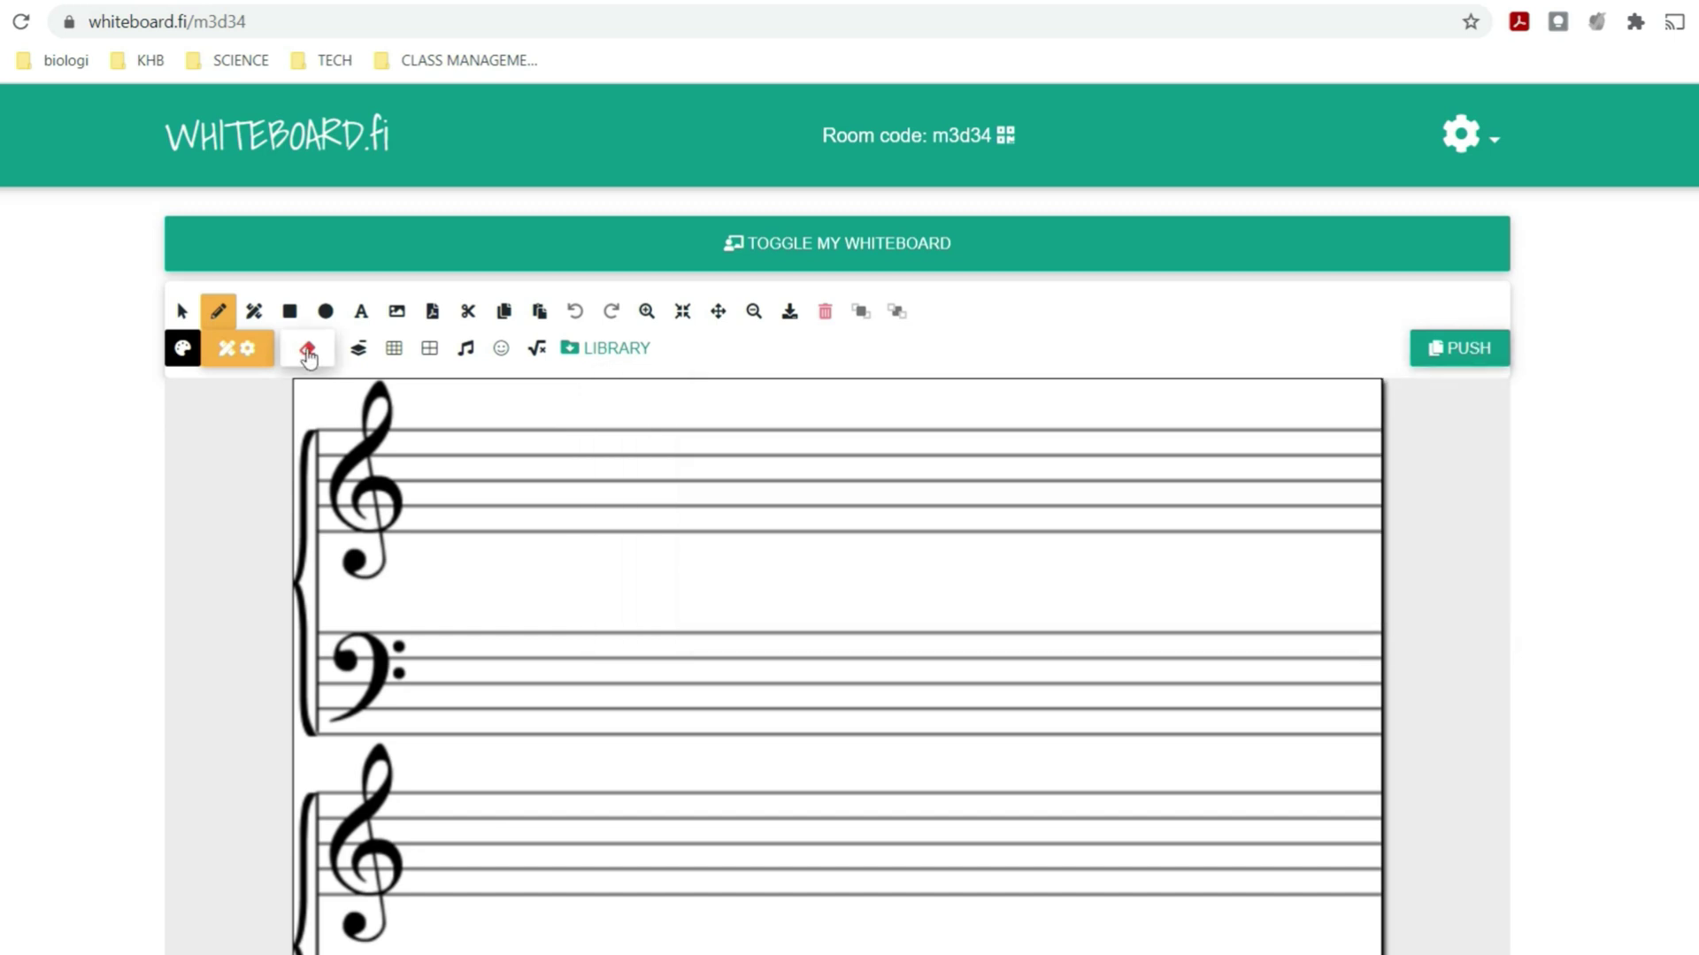
click(309, 354)
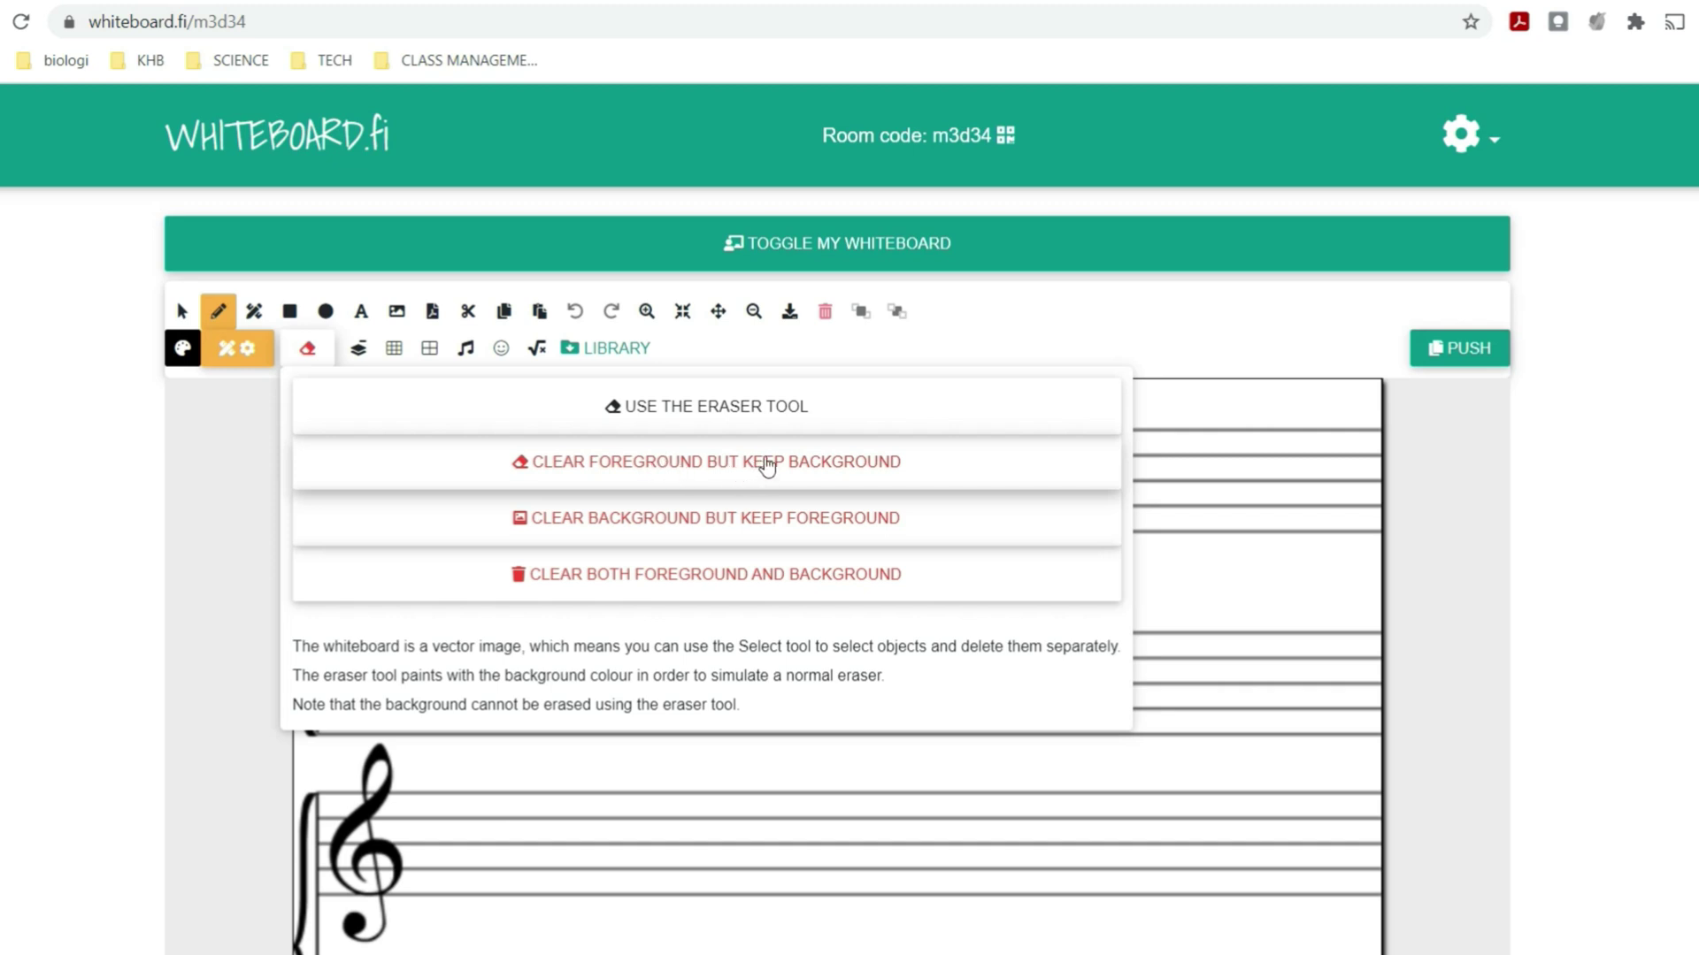
click(937, 345)
mouse_move(538, 592)
mouse_down()
mouse_move(607, 565)
mouse_move(925, 527)
mouse_move(826, 649)
mouse_up()
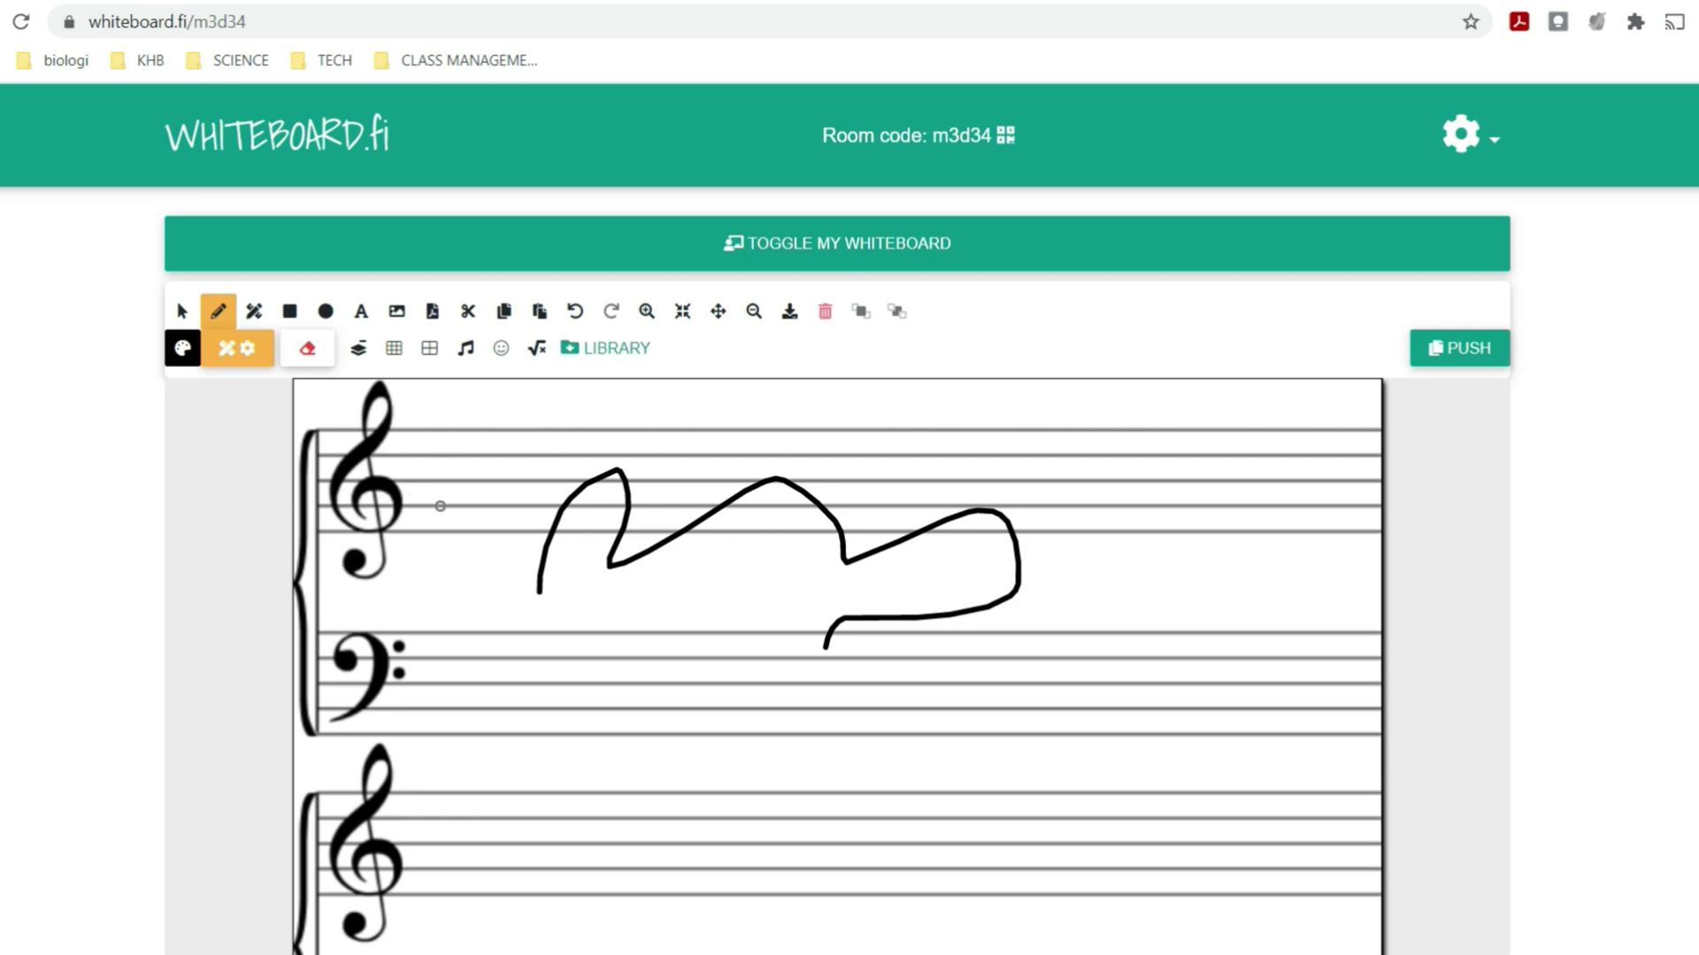
click(309, 351)
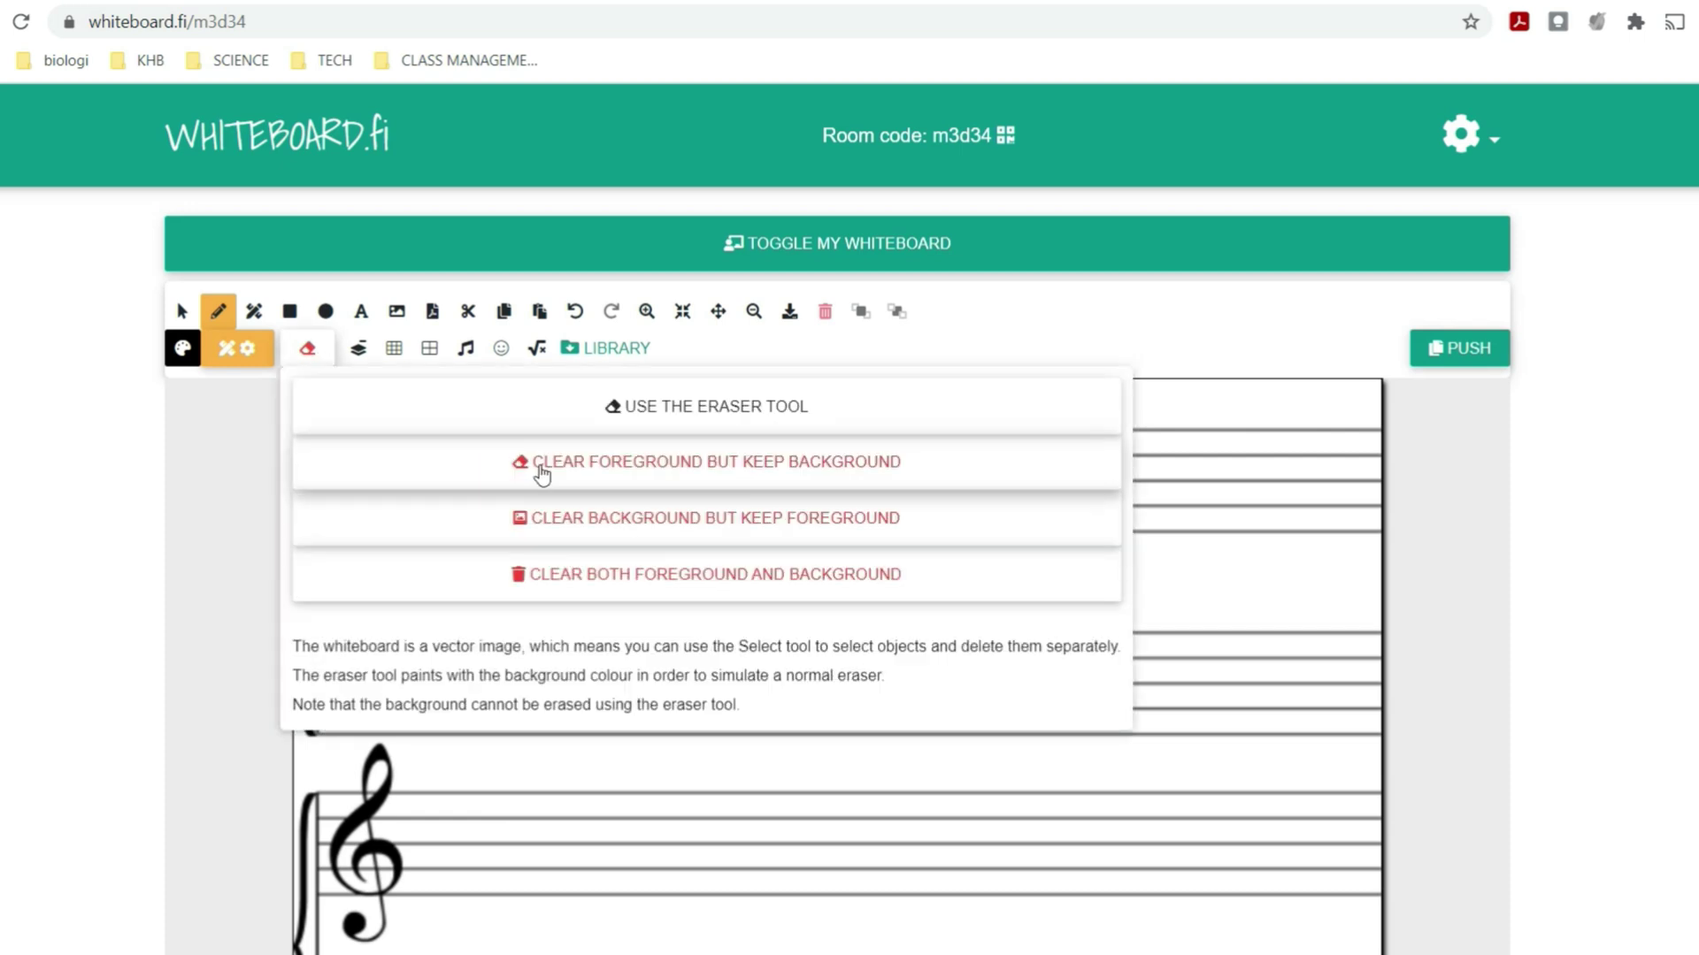
click(542, 476)
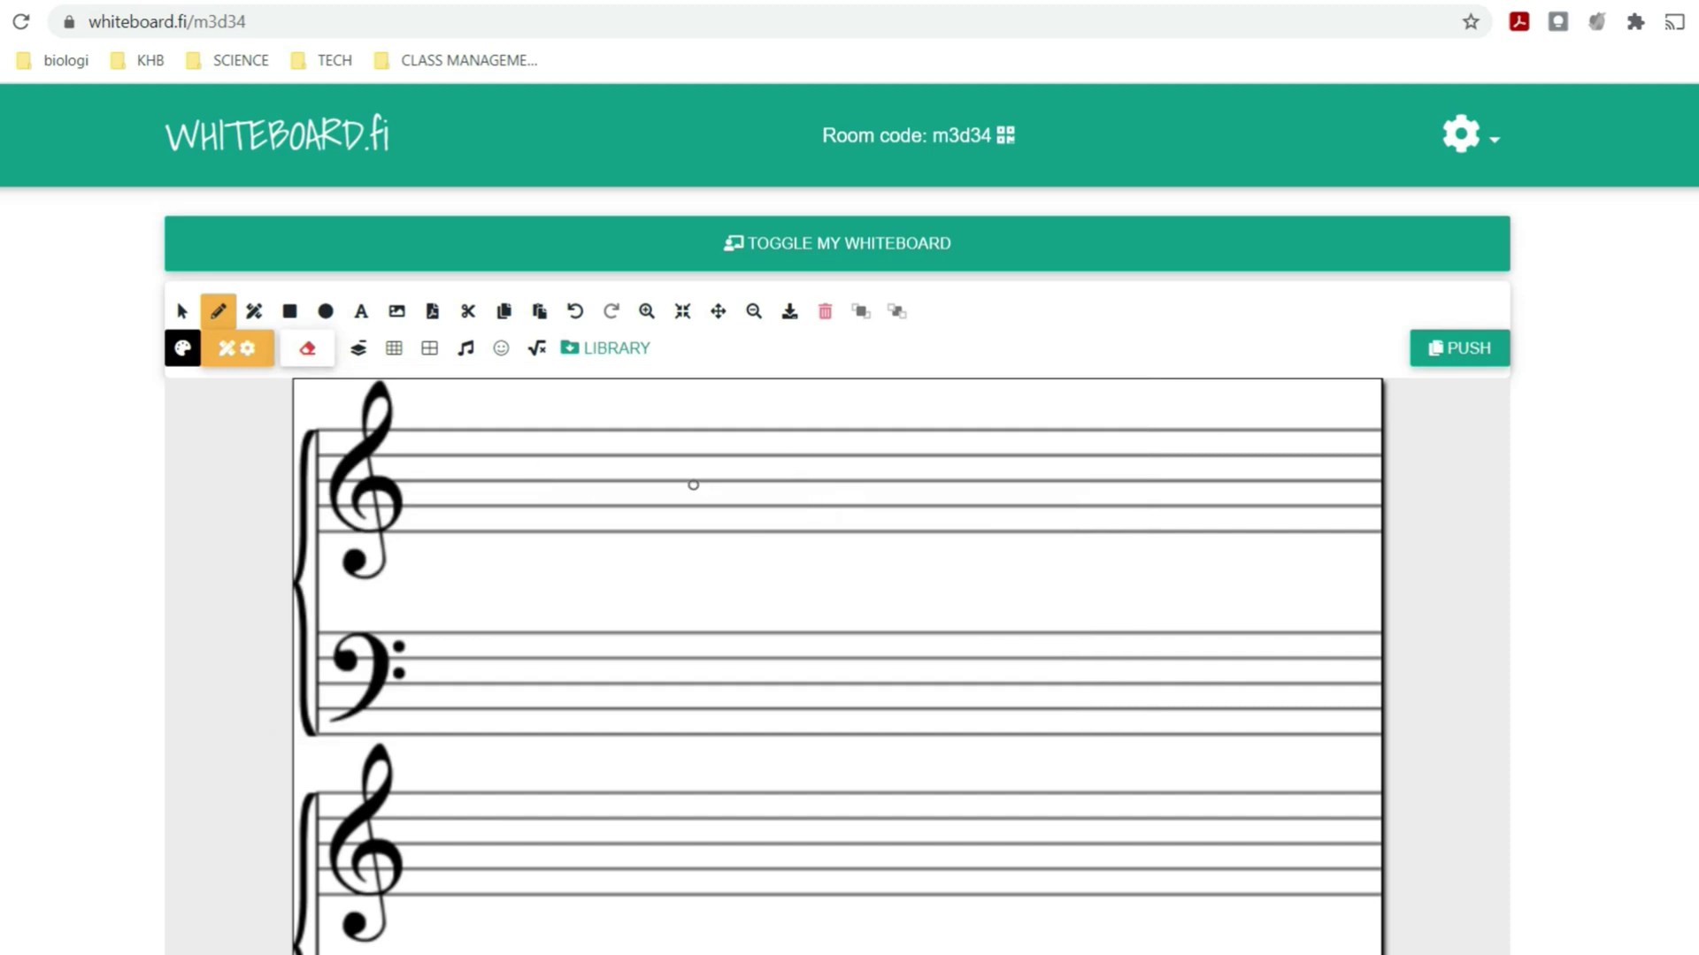
- Draw a note head, Clear background to remove the staff, then Clear both
click(307, 351)
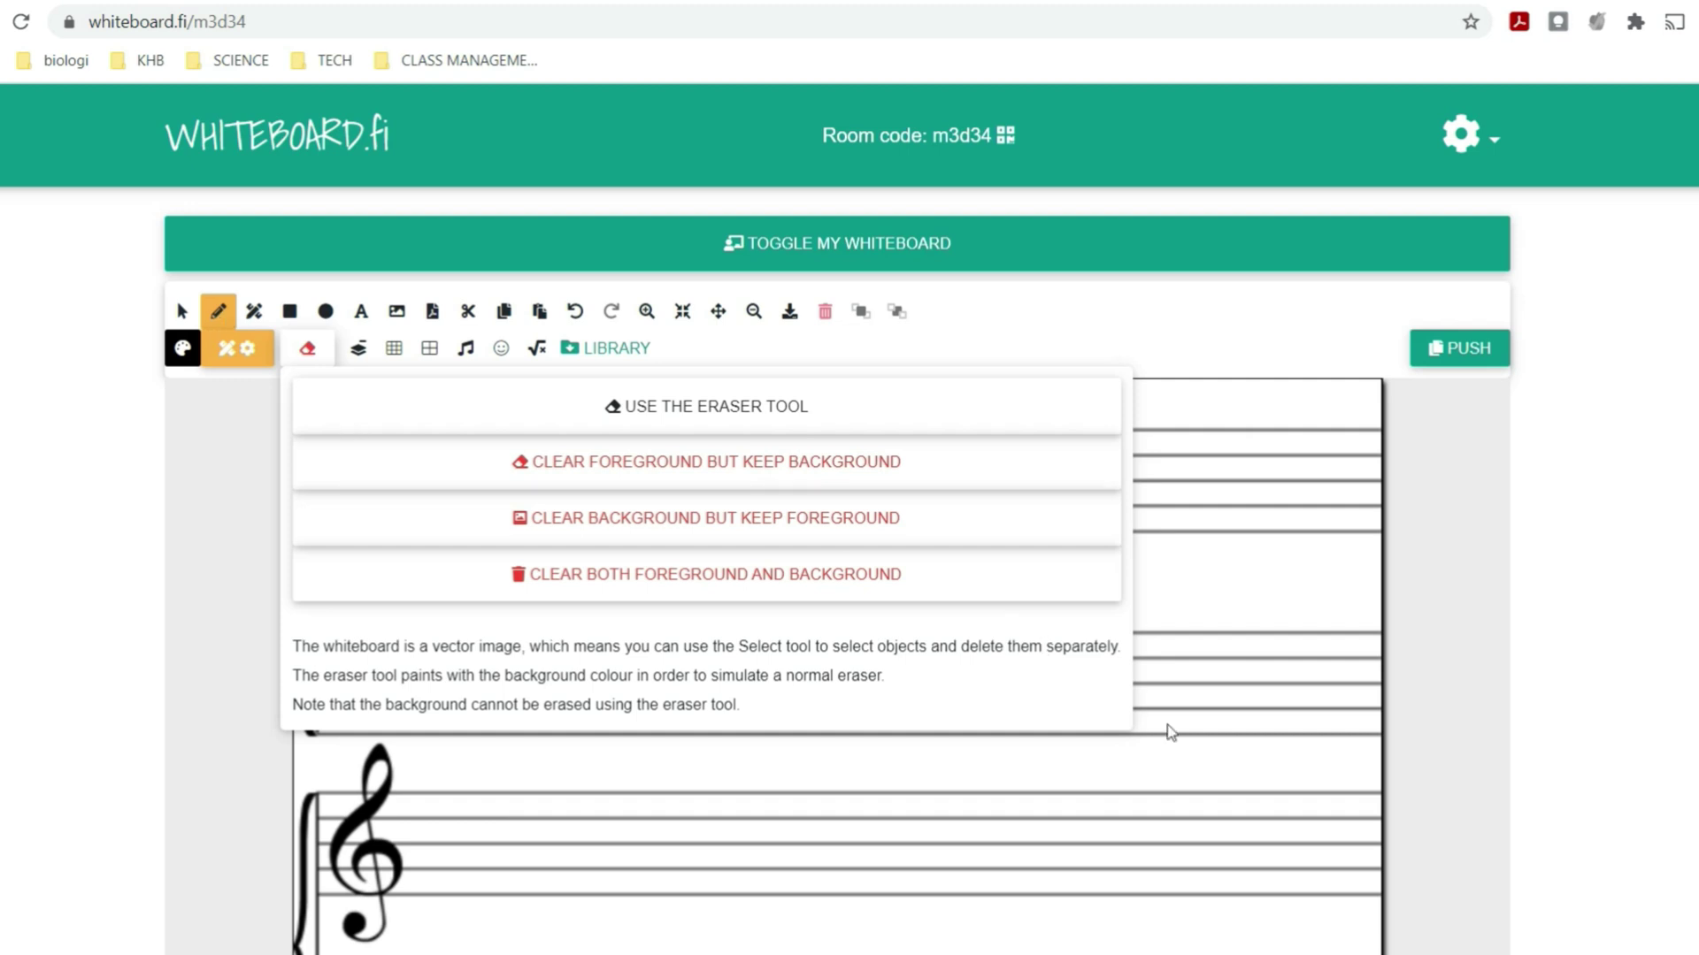
click(992, 646)
drag(562, 478, 572, 487)
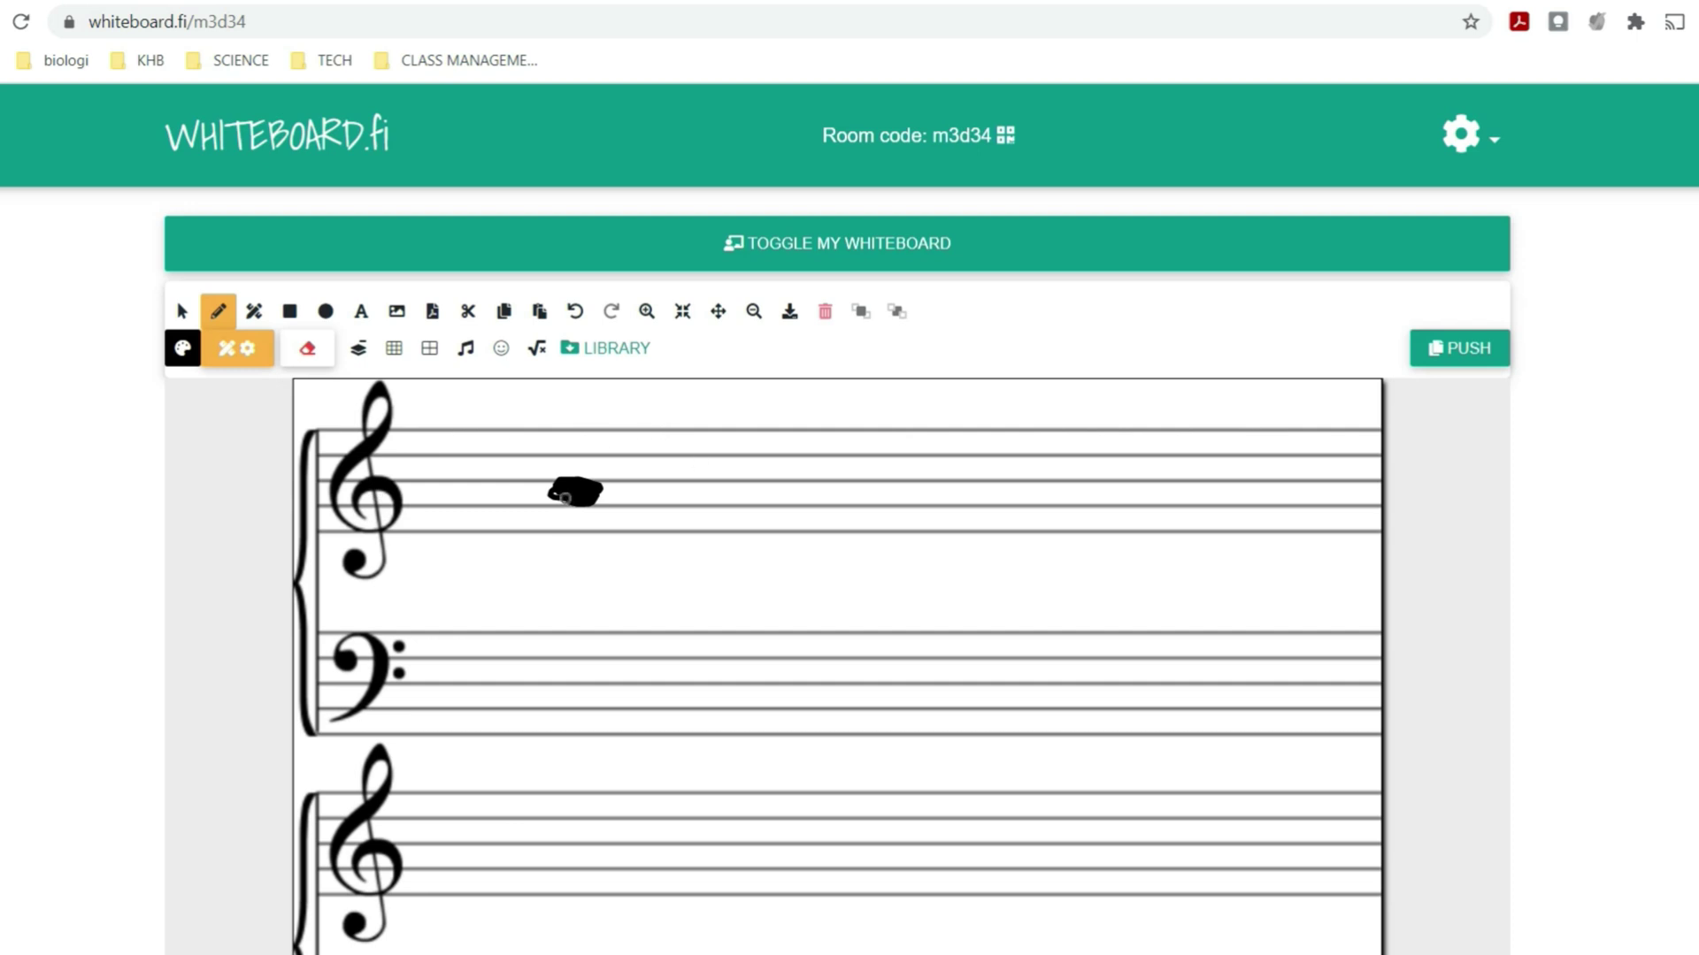
click(309, 350)
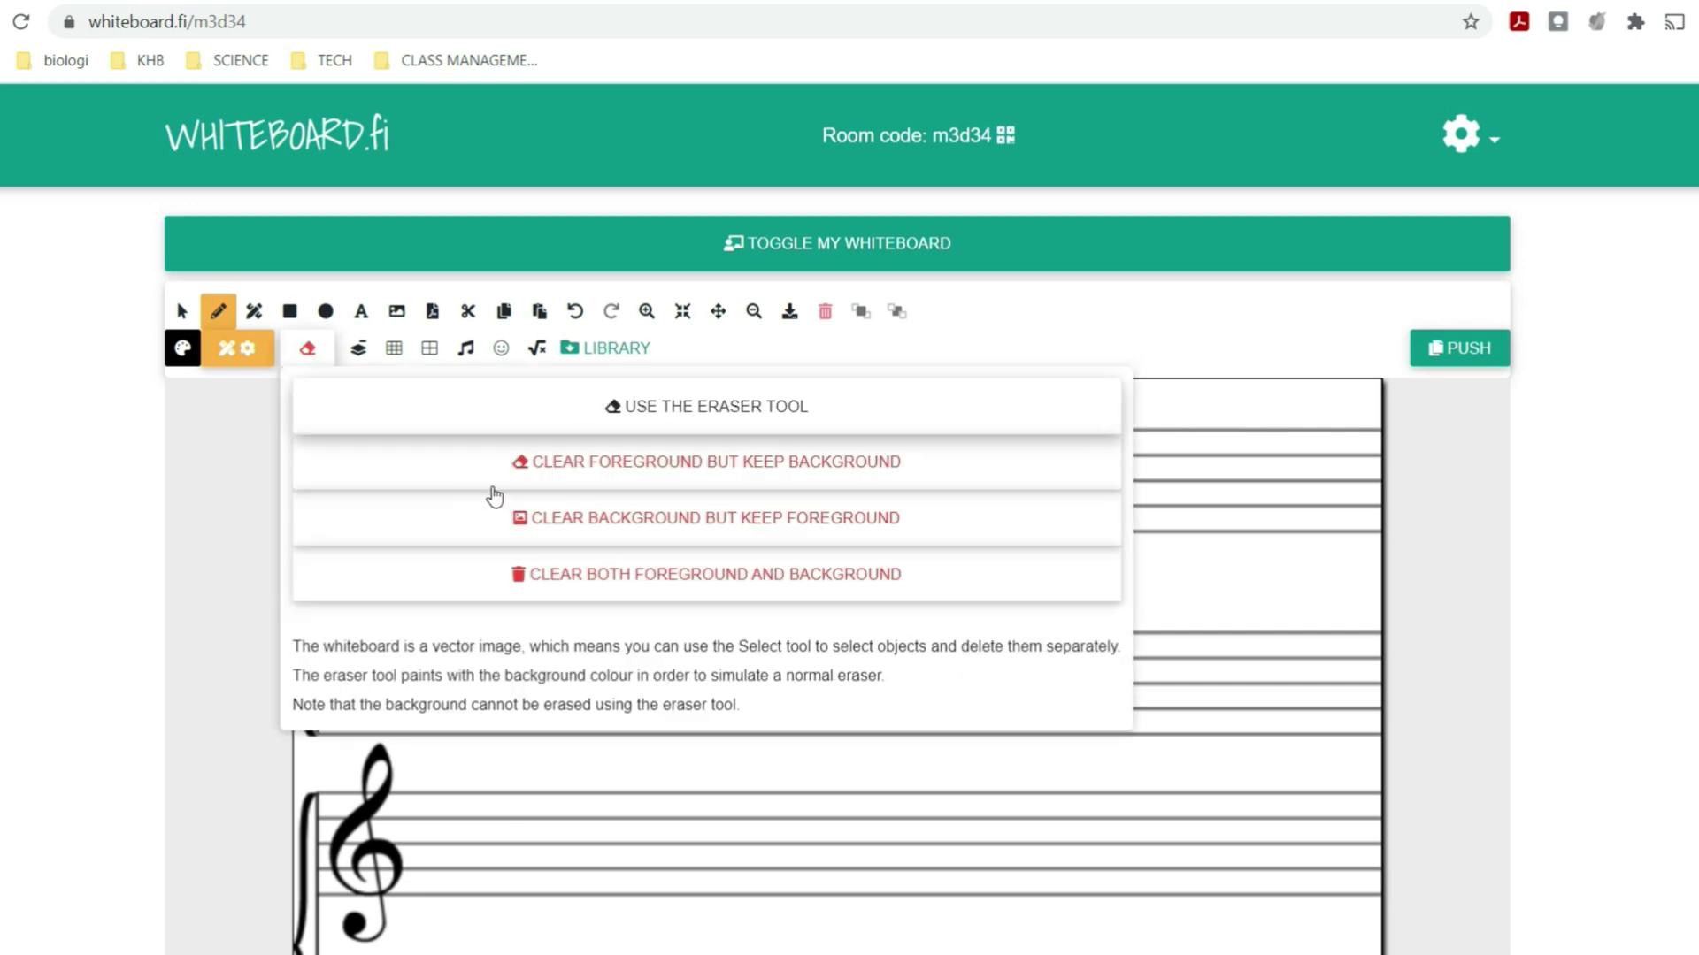
click(516, 521)
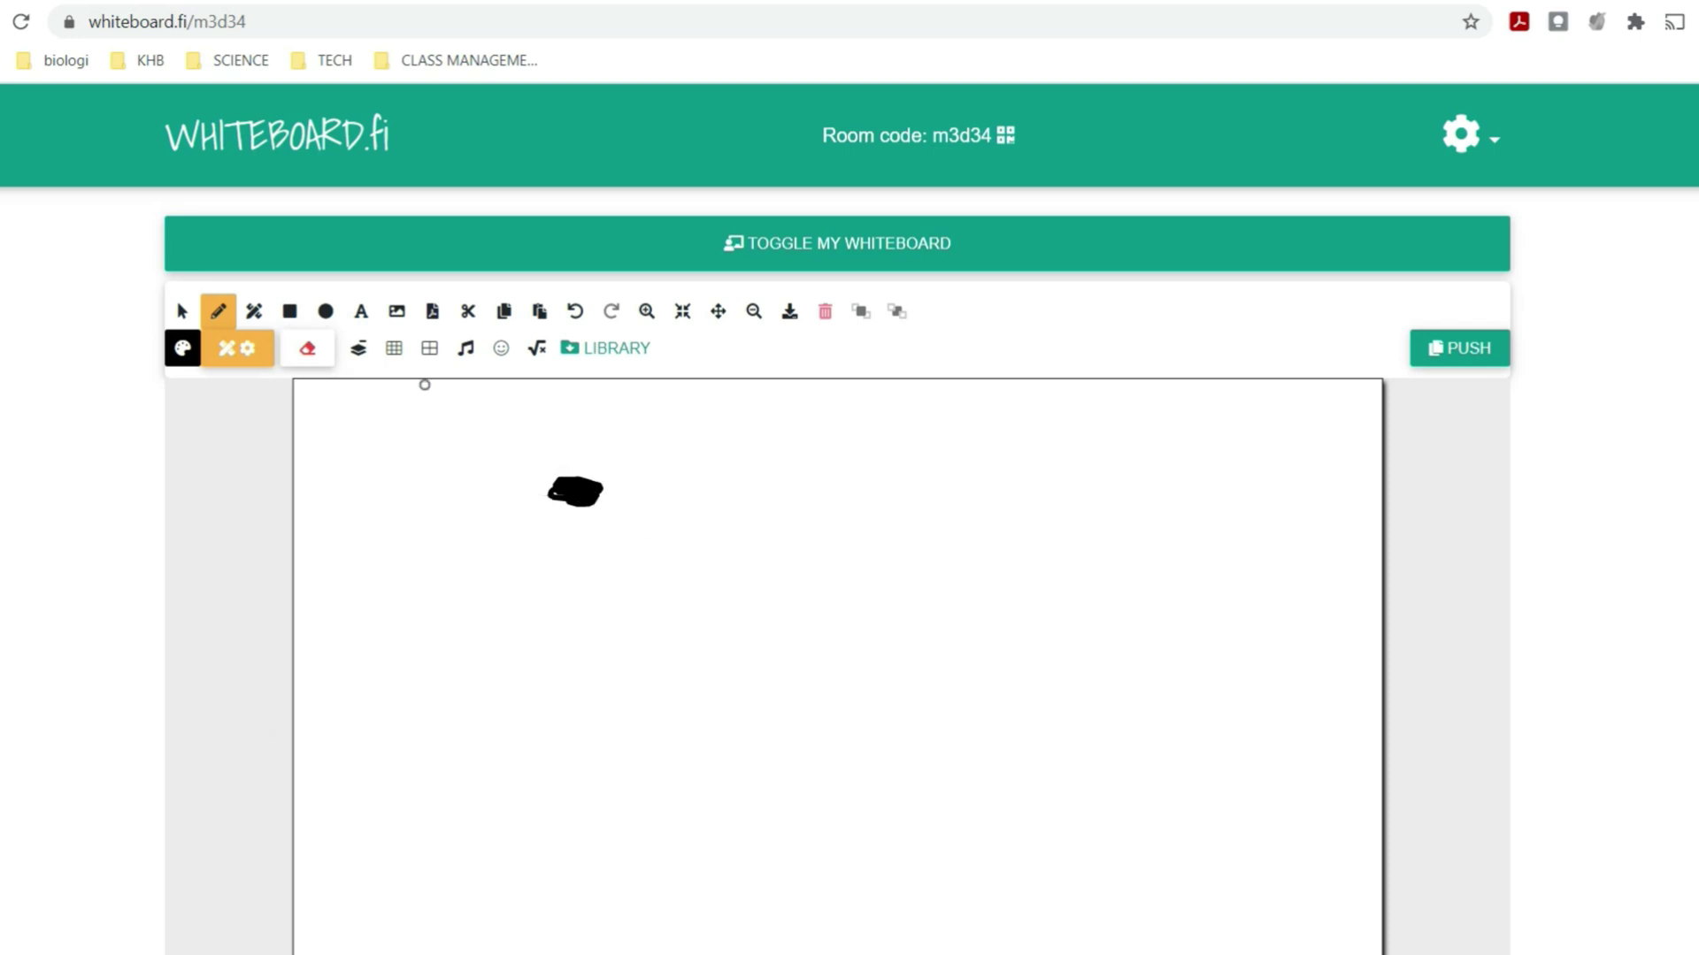
click(307, 350)
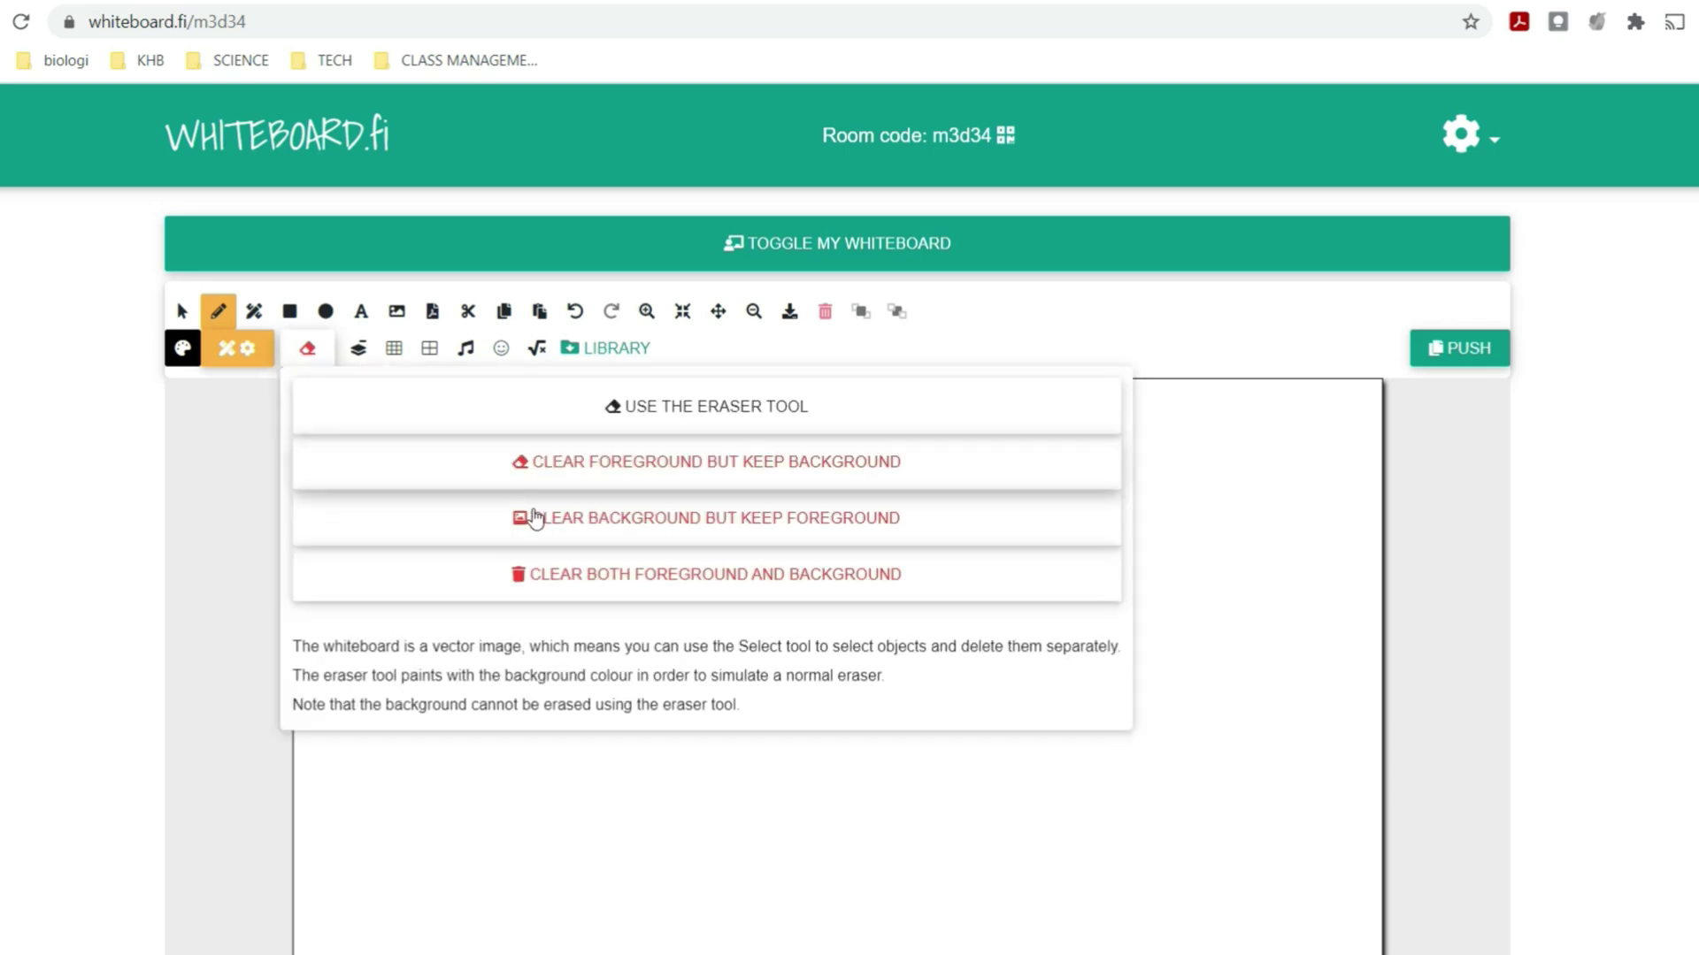
click(591, 585)
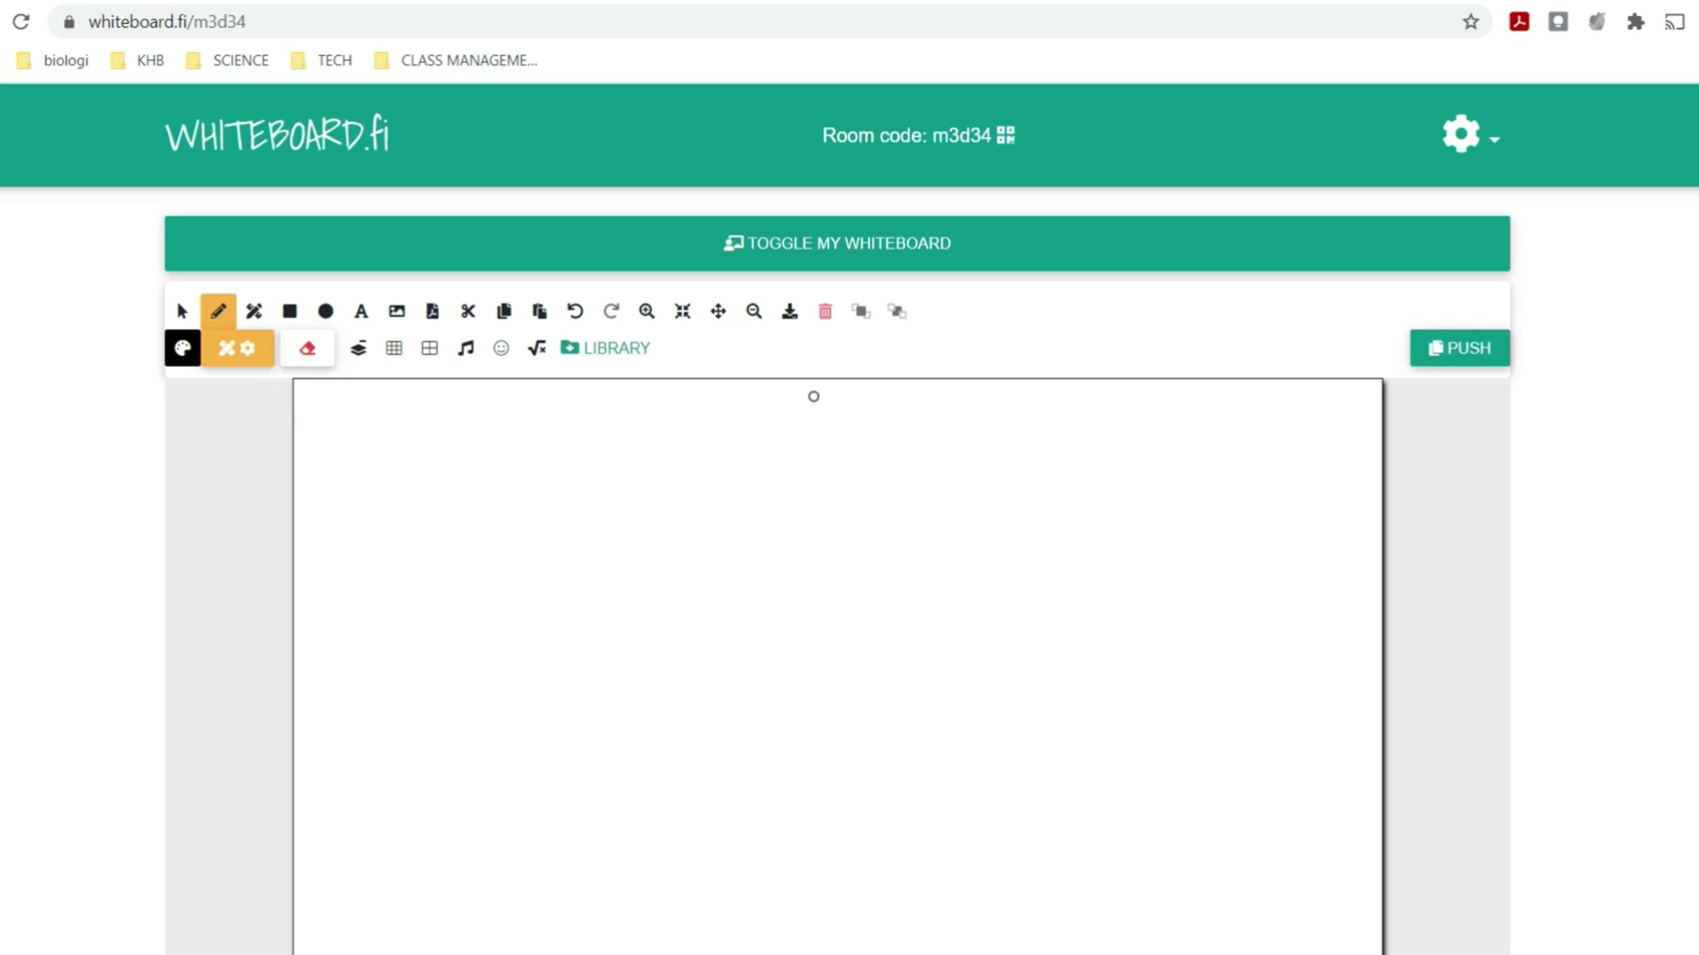
- Add three blank slides and draw a looping spiral on slide 1
scroll(873, 389, down, 7)
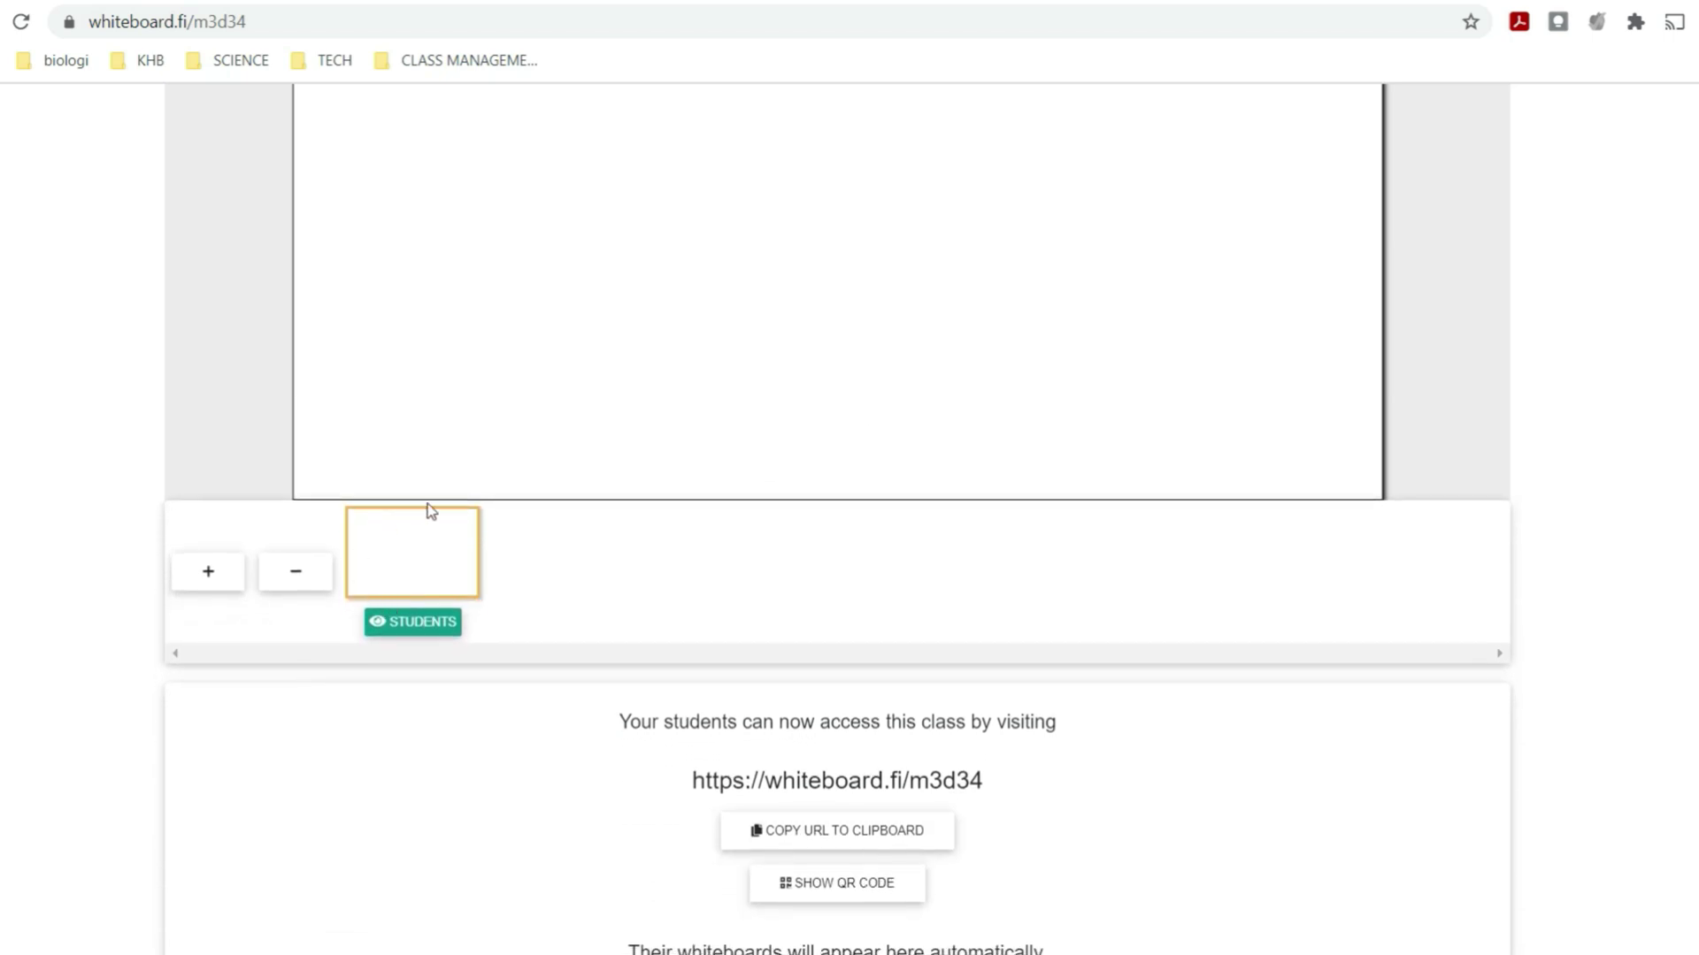
click(206, 584)
click(206, 584)
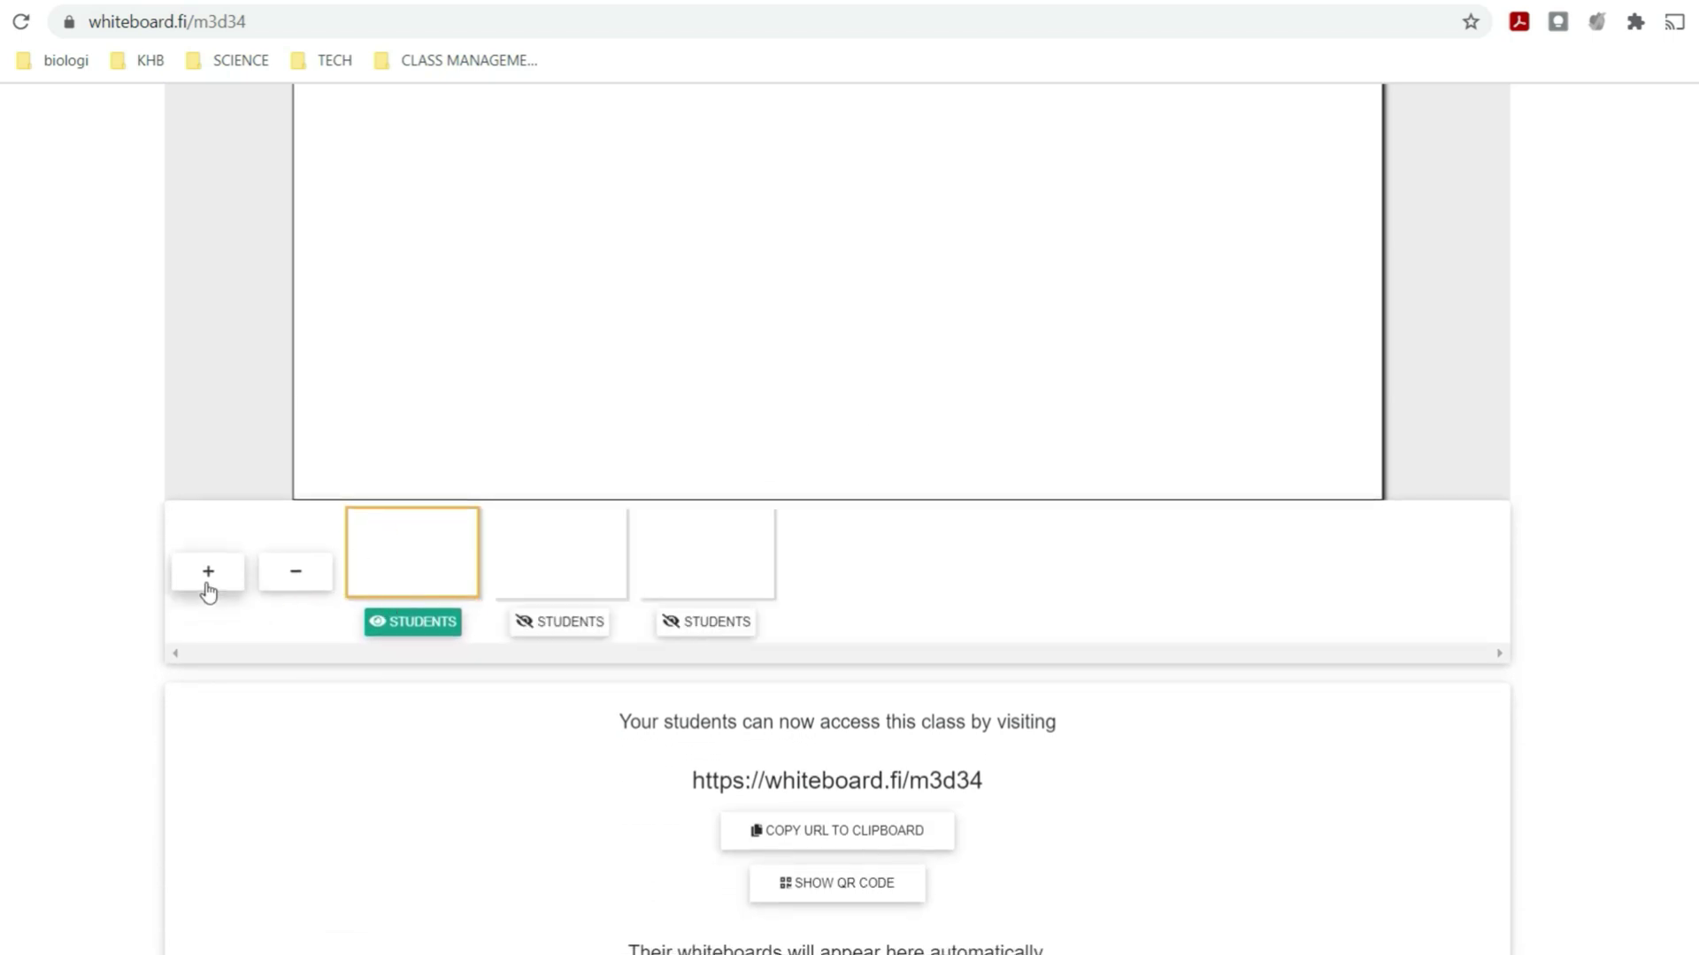
click(206, 584)
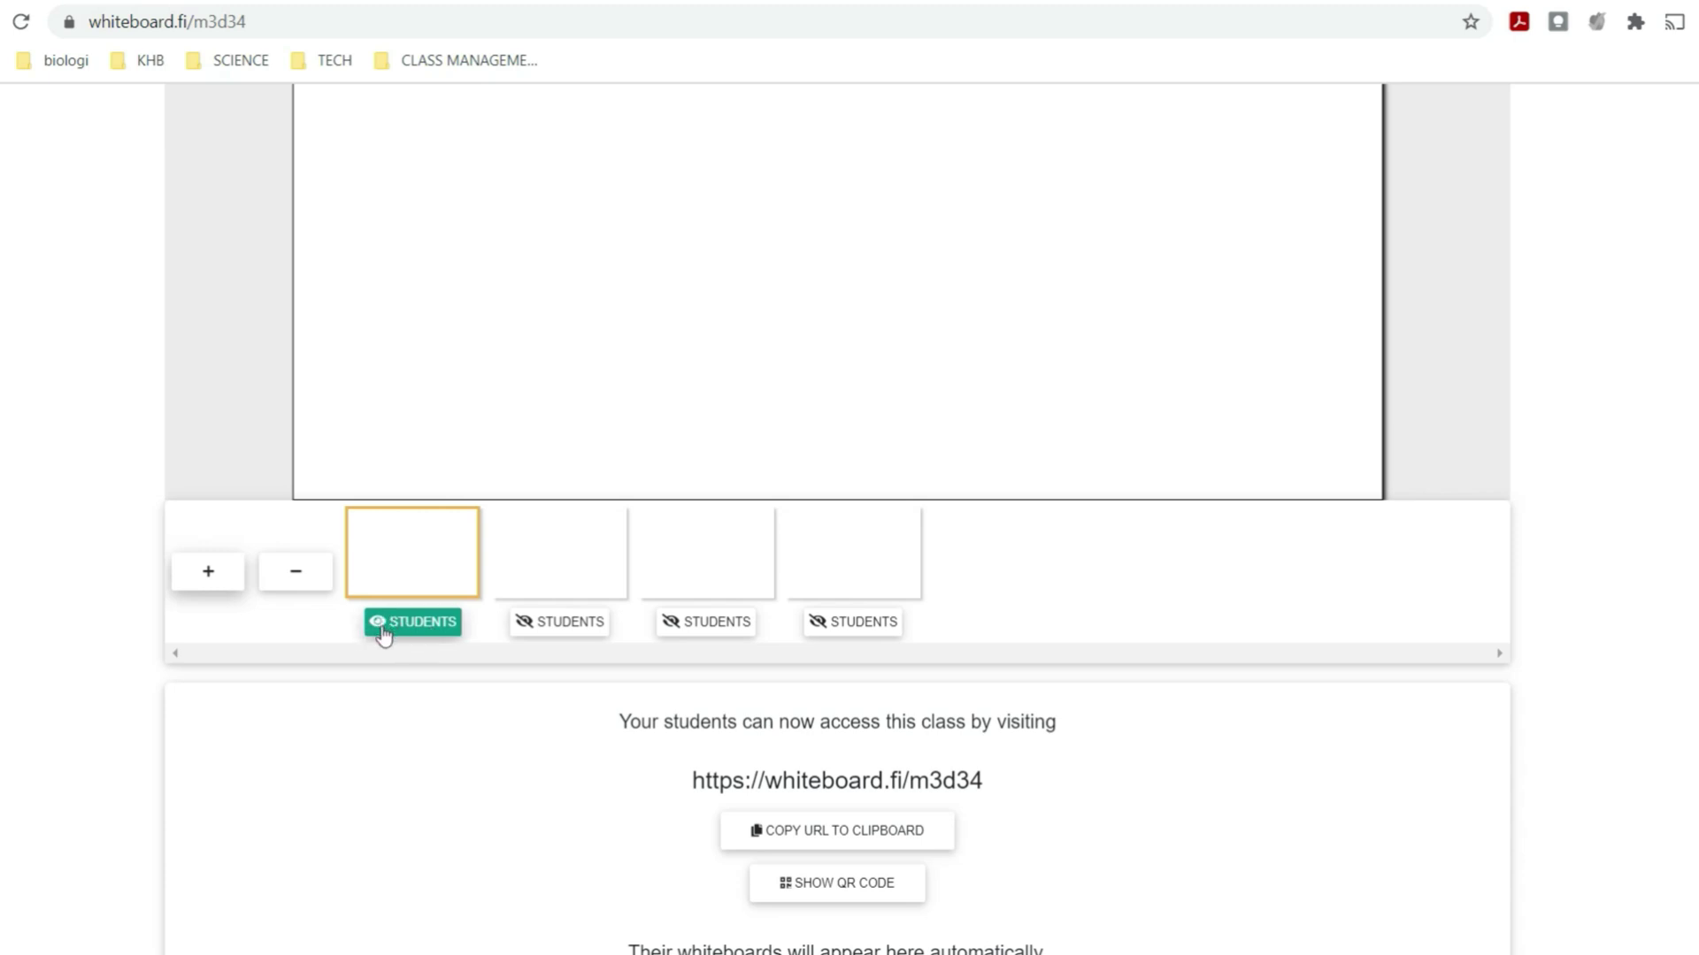
scroll(527, 570, up, 5)
drag(551, 573, 849, 436)
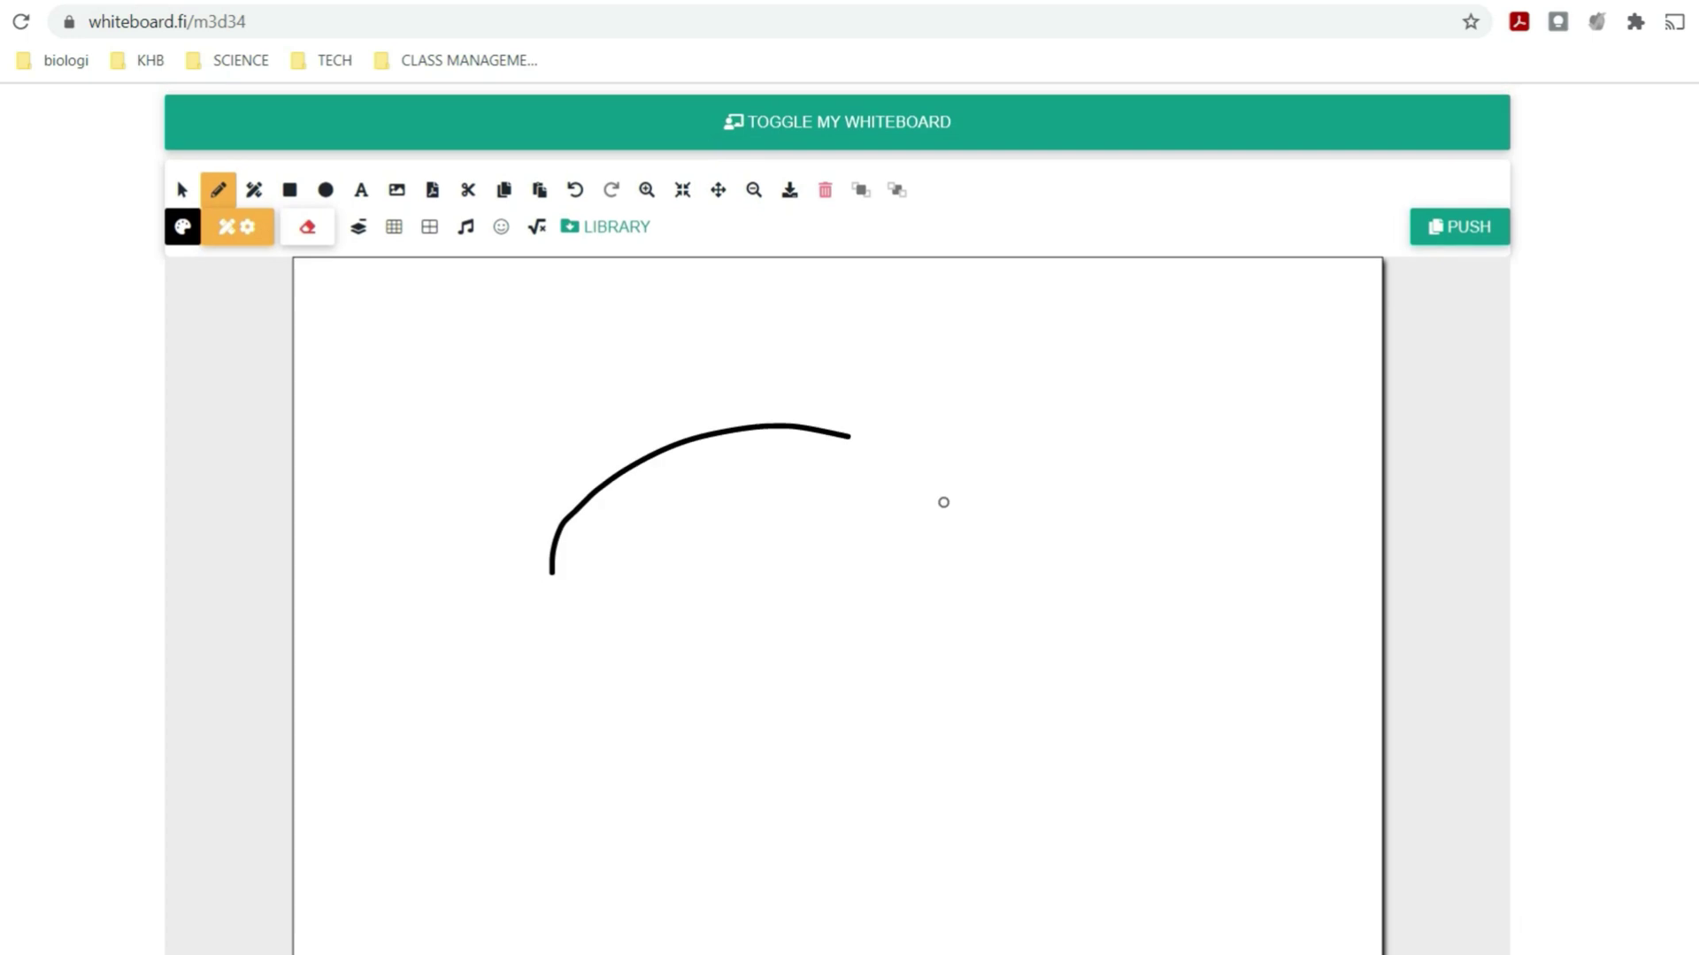
mouse_move(943, 502)
mouse_down()
mouse_move(652, 587)
mouse_move(1203, 622)
mouse_move(755, 868)
mouse_move(426, 525)
mouse_move(804, 364)
mouse_up()
- Browse slides 2–4, add slides 5 and 6, and make slide 2 visible to students
scroll(808, 391, down, 6)
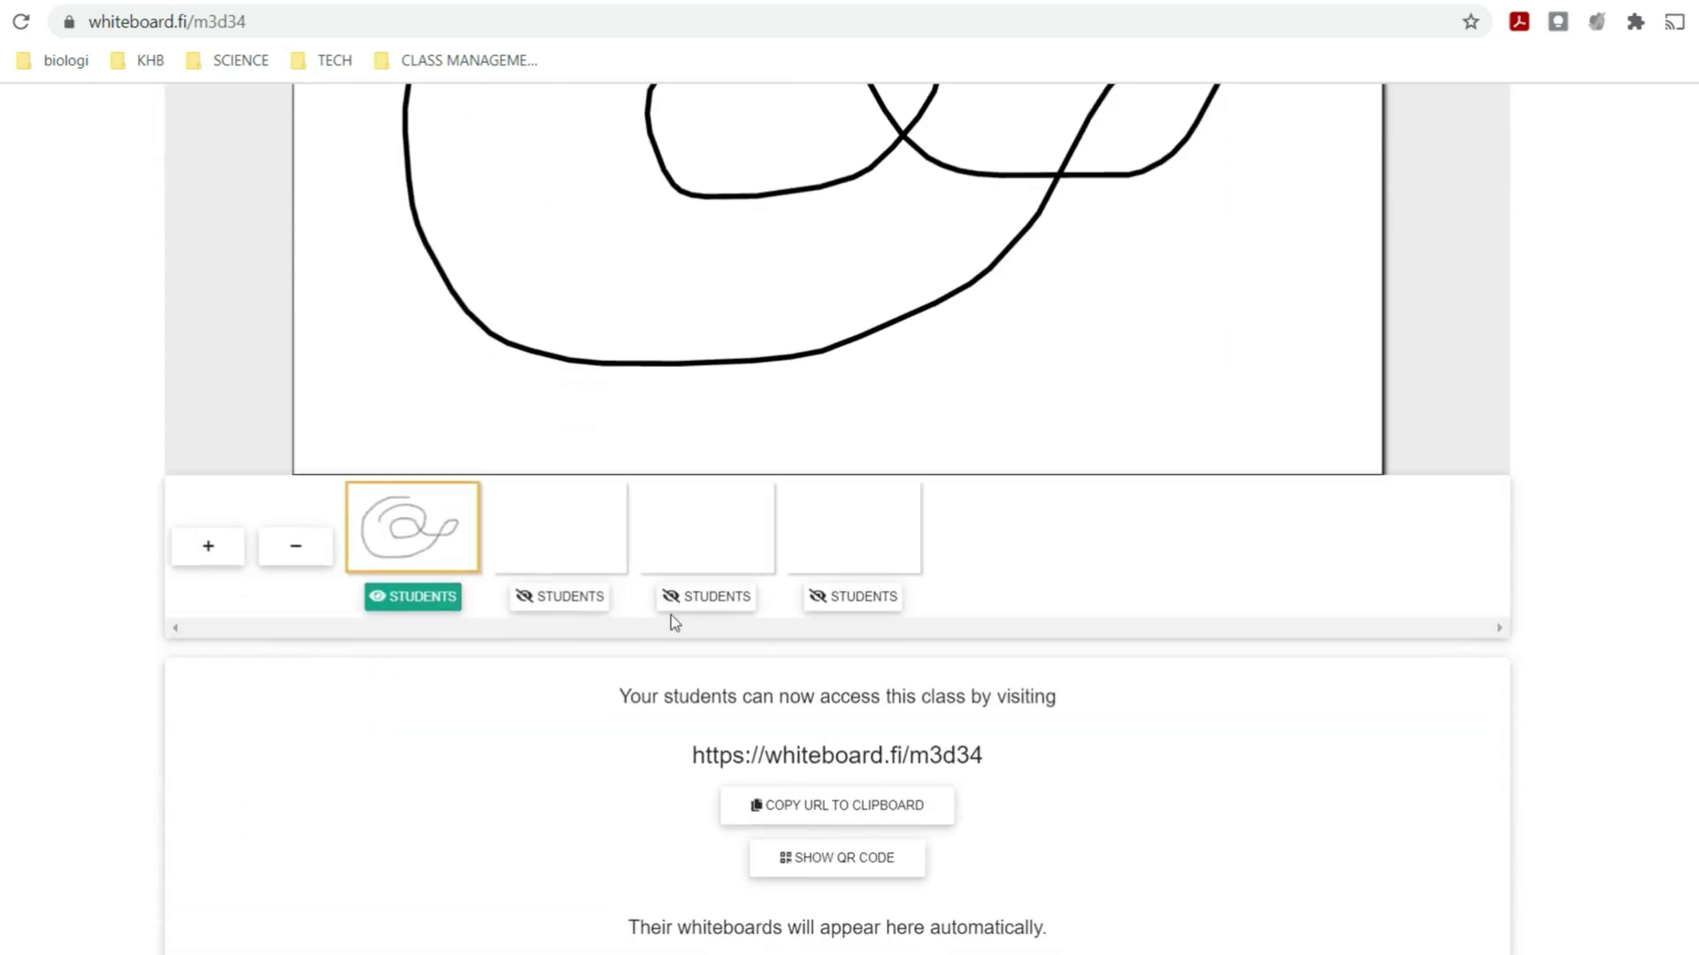
scroll(671, 623, down, 1)
click(614, 439)
click(757, 442)
click(864, 444)
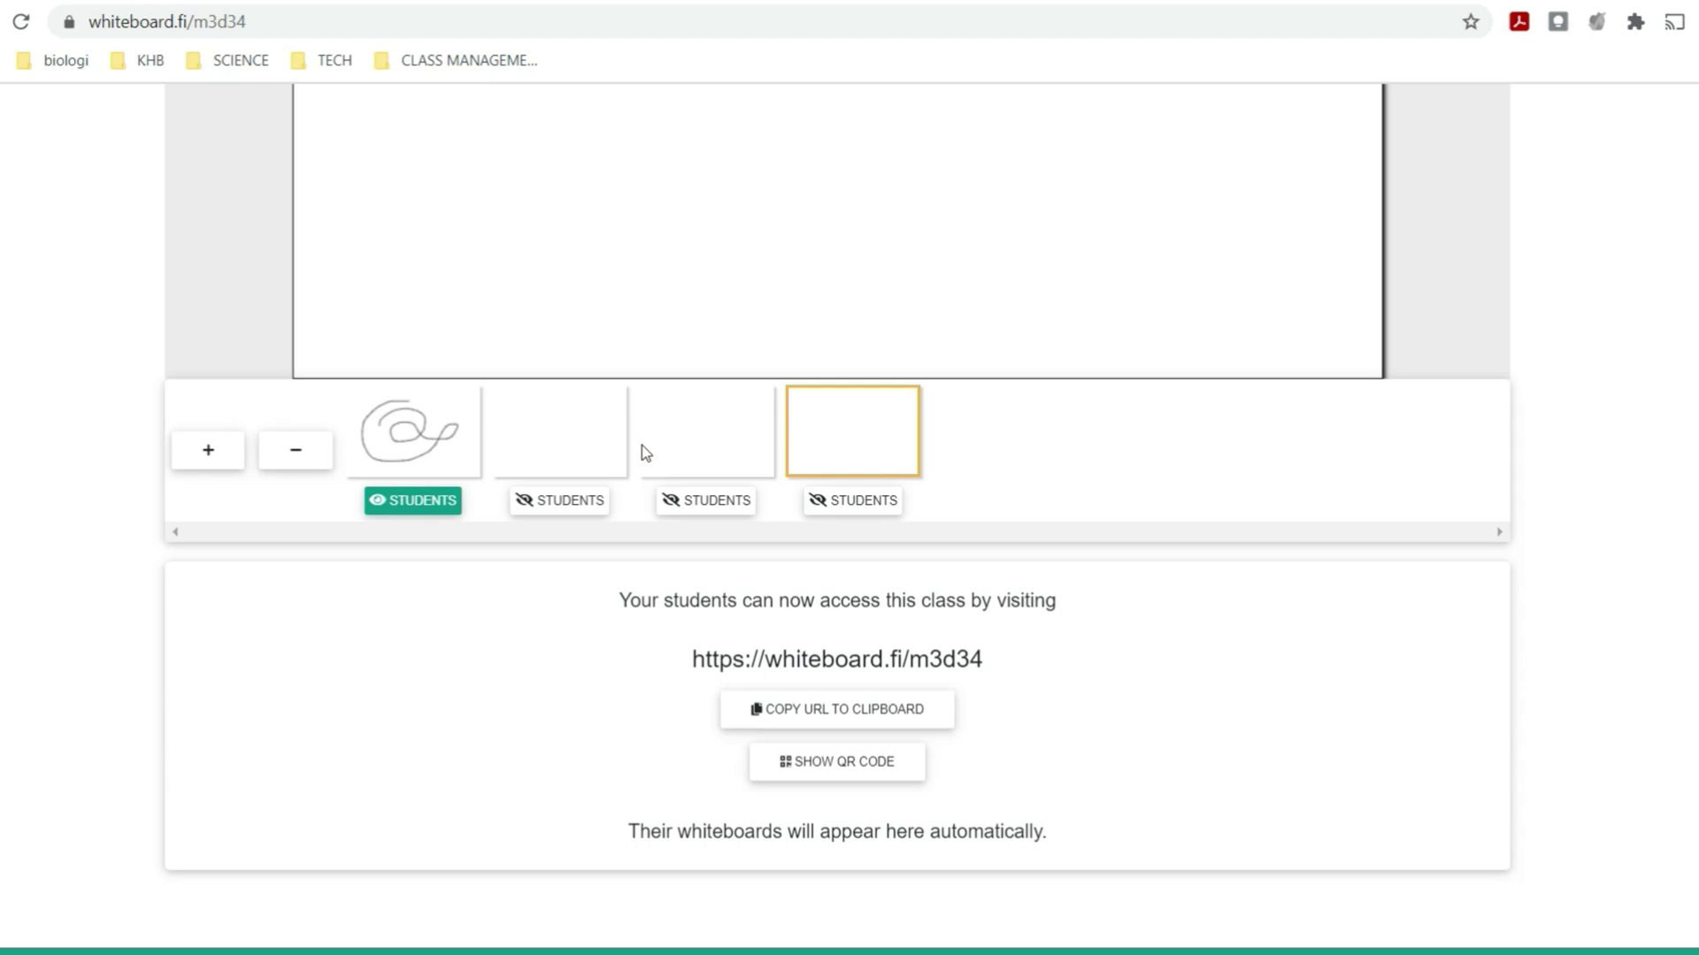
click(595, 453)
click(766, 447)
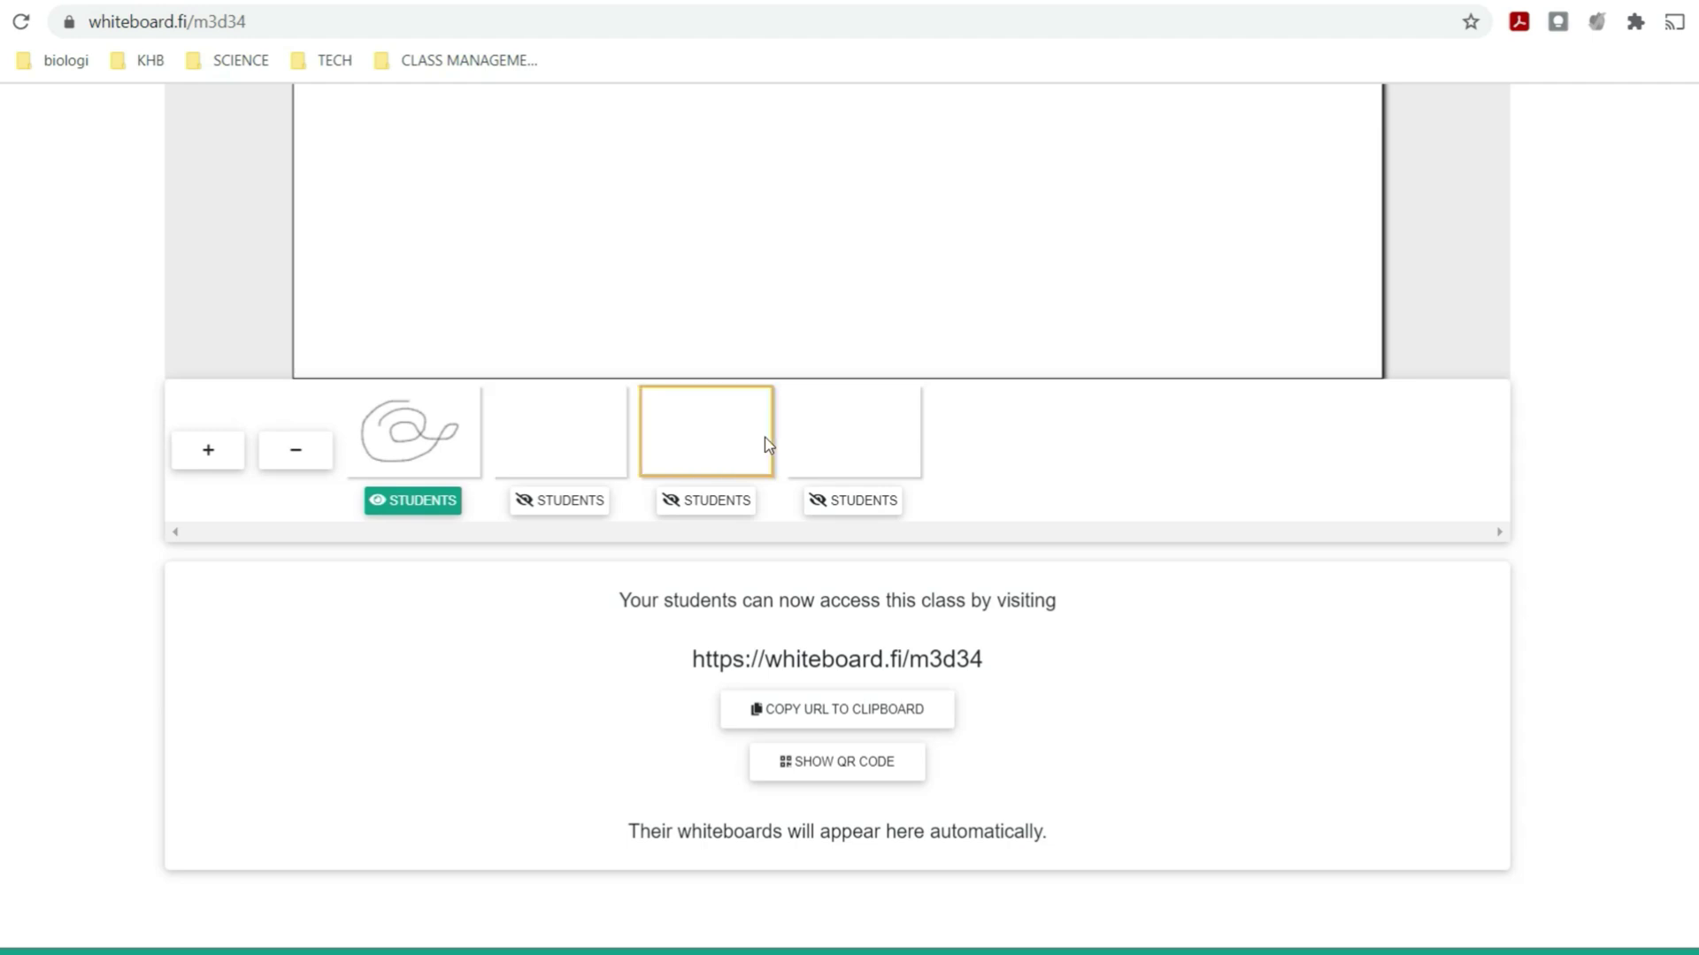
click(853, 433)
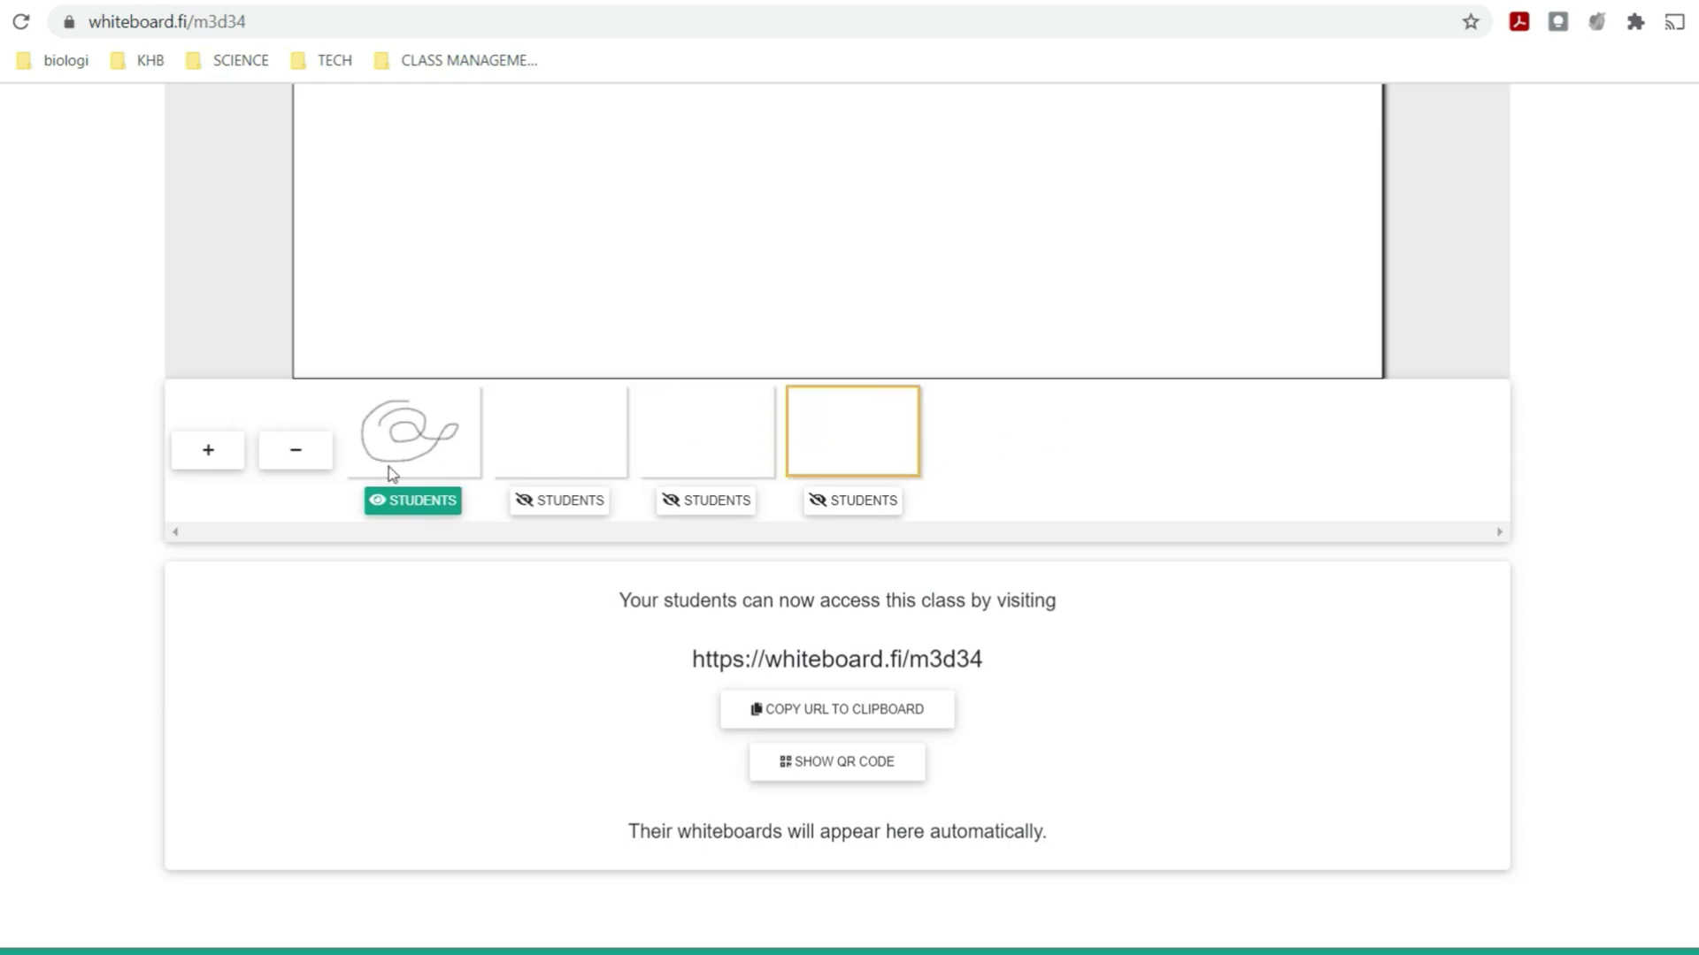
click(216, 469)
click(216, 469)
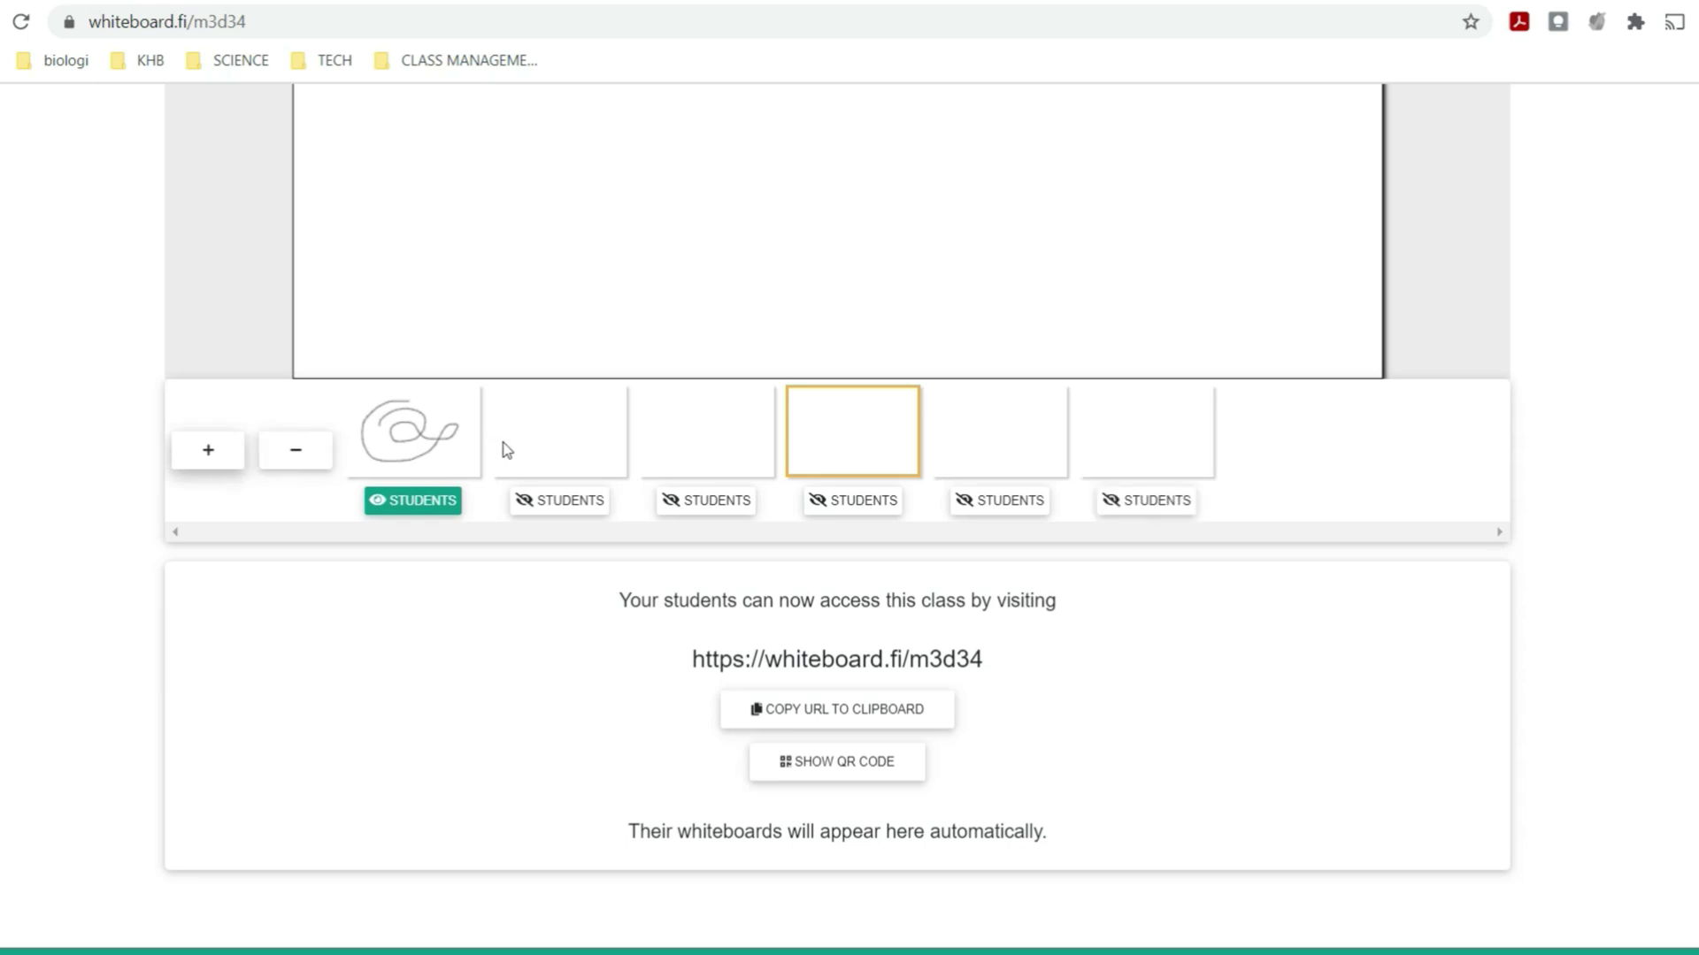
click(561, 510)
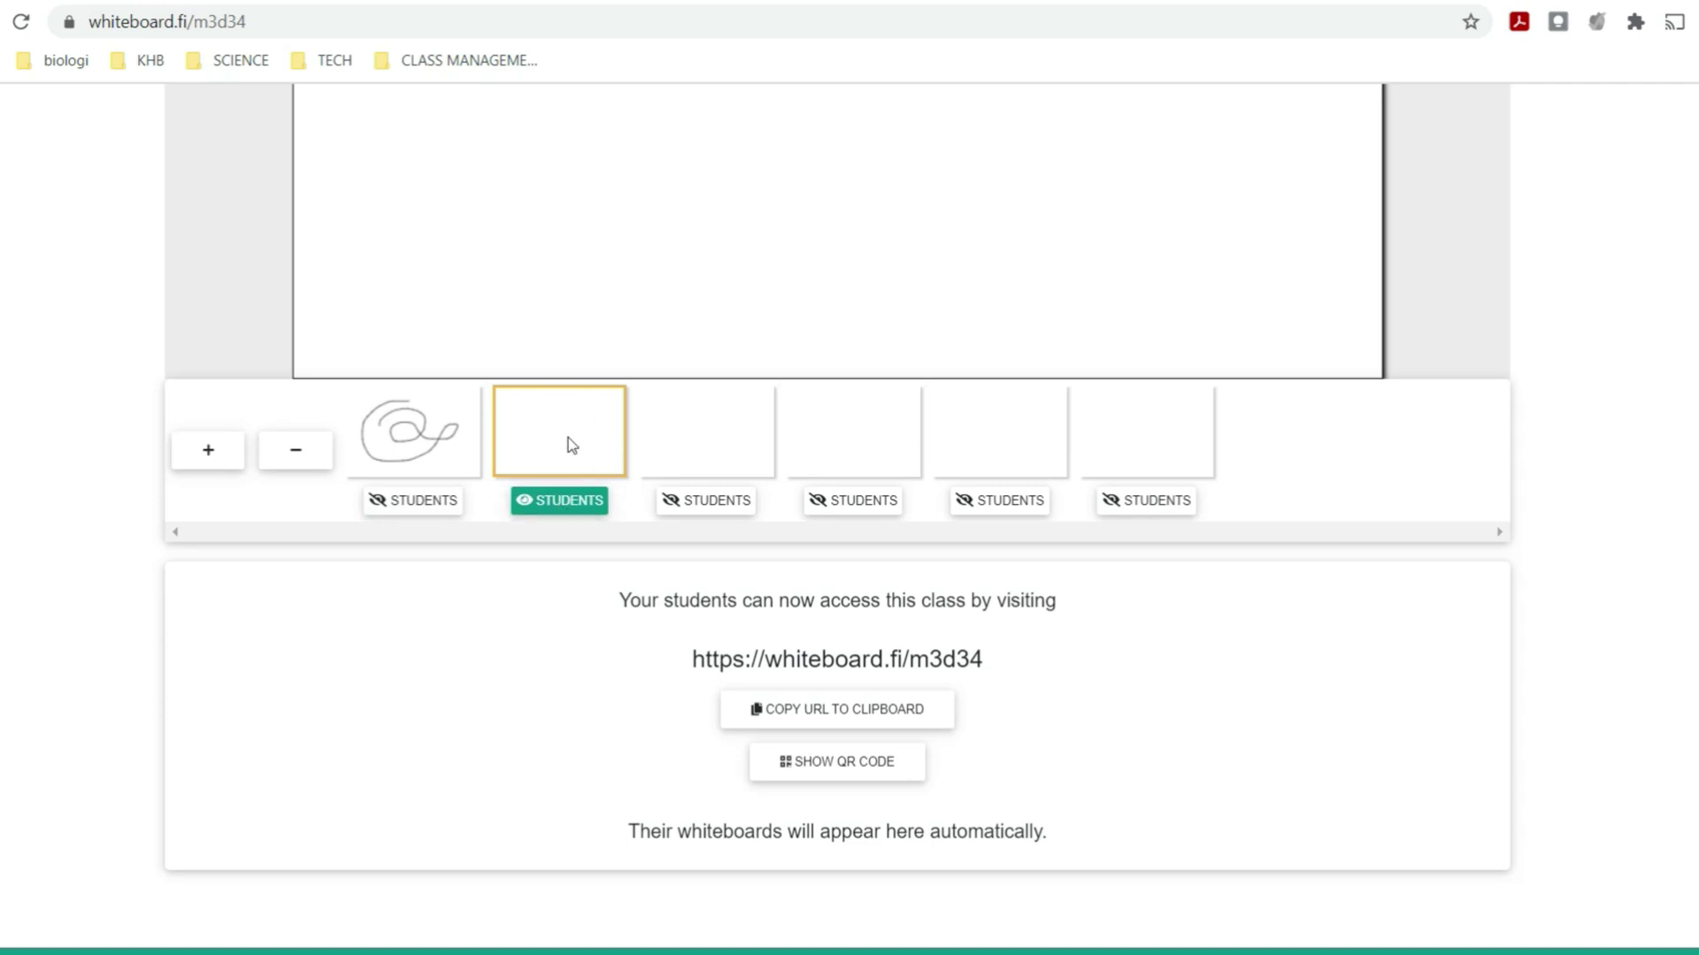
- Snap the teacher's Chrome window to the left half of the screen with Win+Left
scroll(569, 439, up, 5)
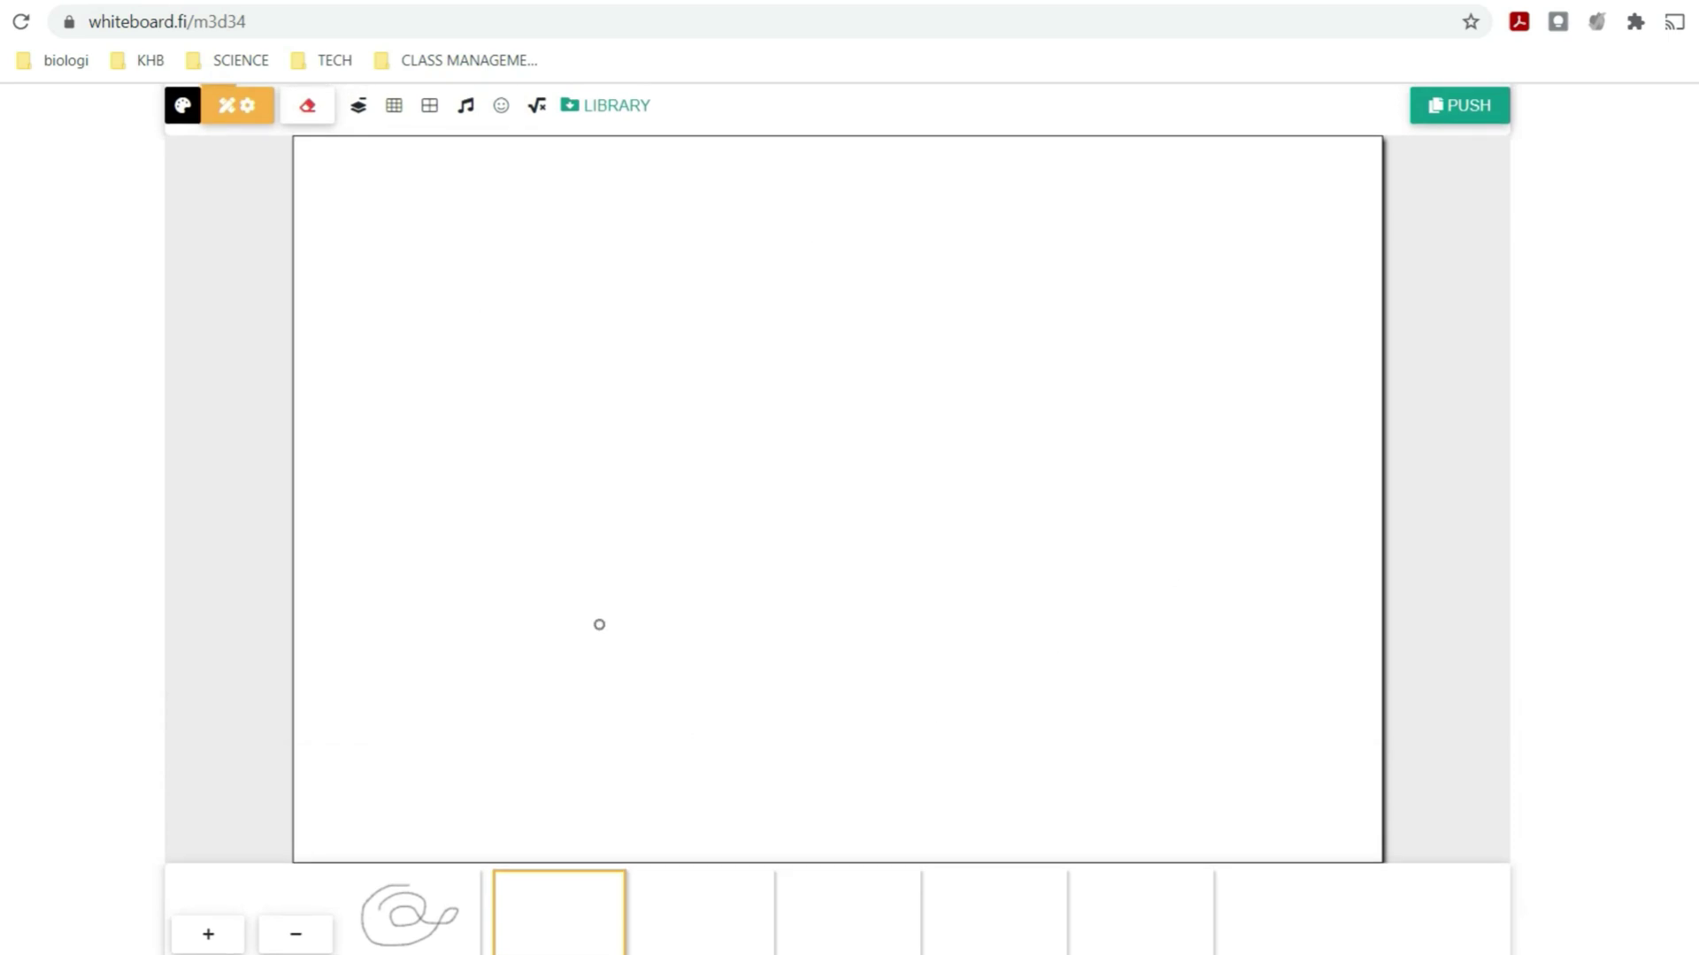
scroll(673, 561, down, 1)
scroll(674, 561, down, 6)
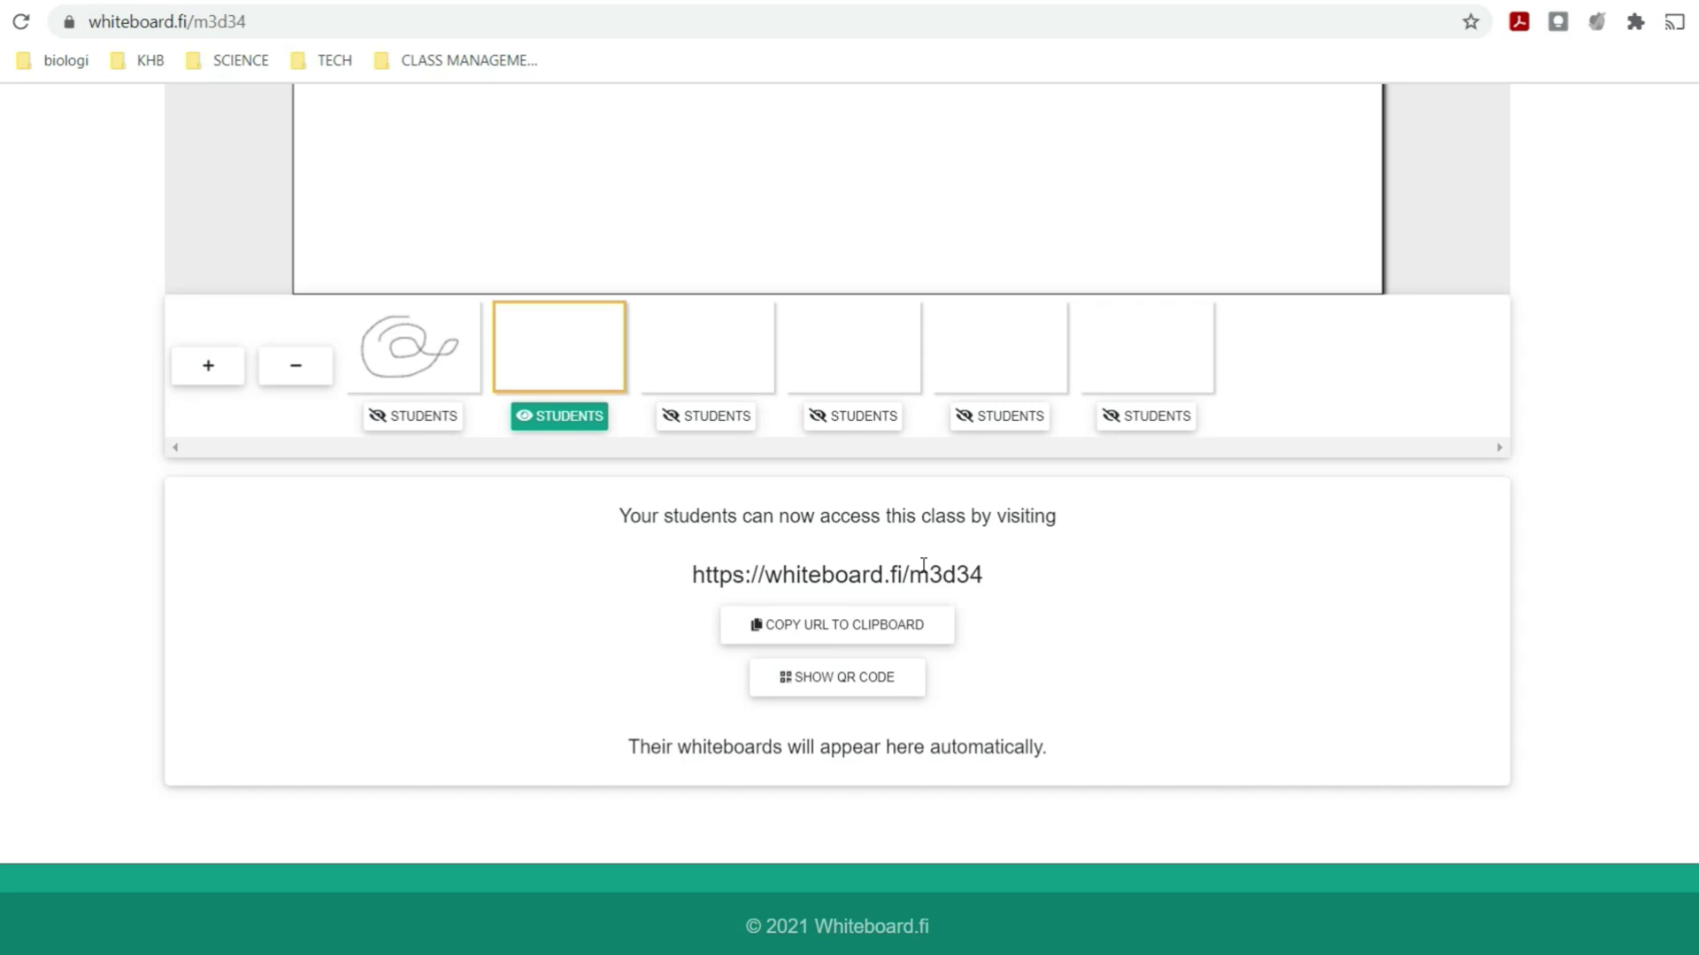
key(super+Left)
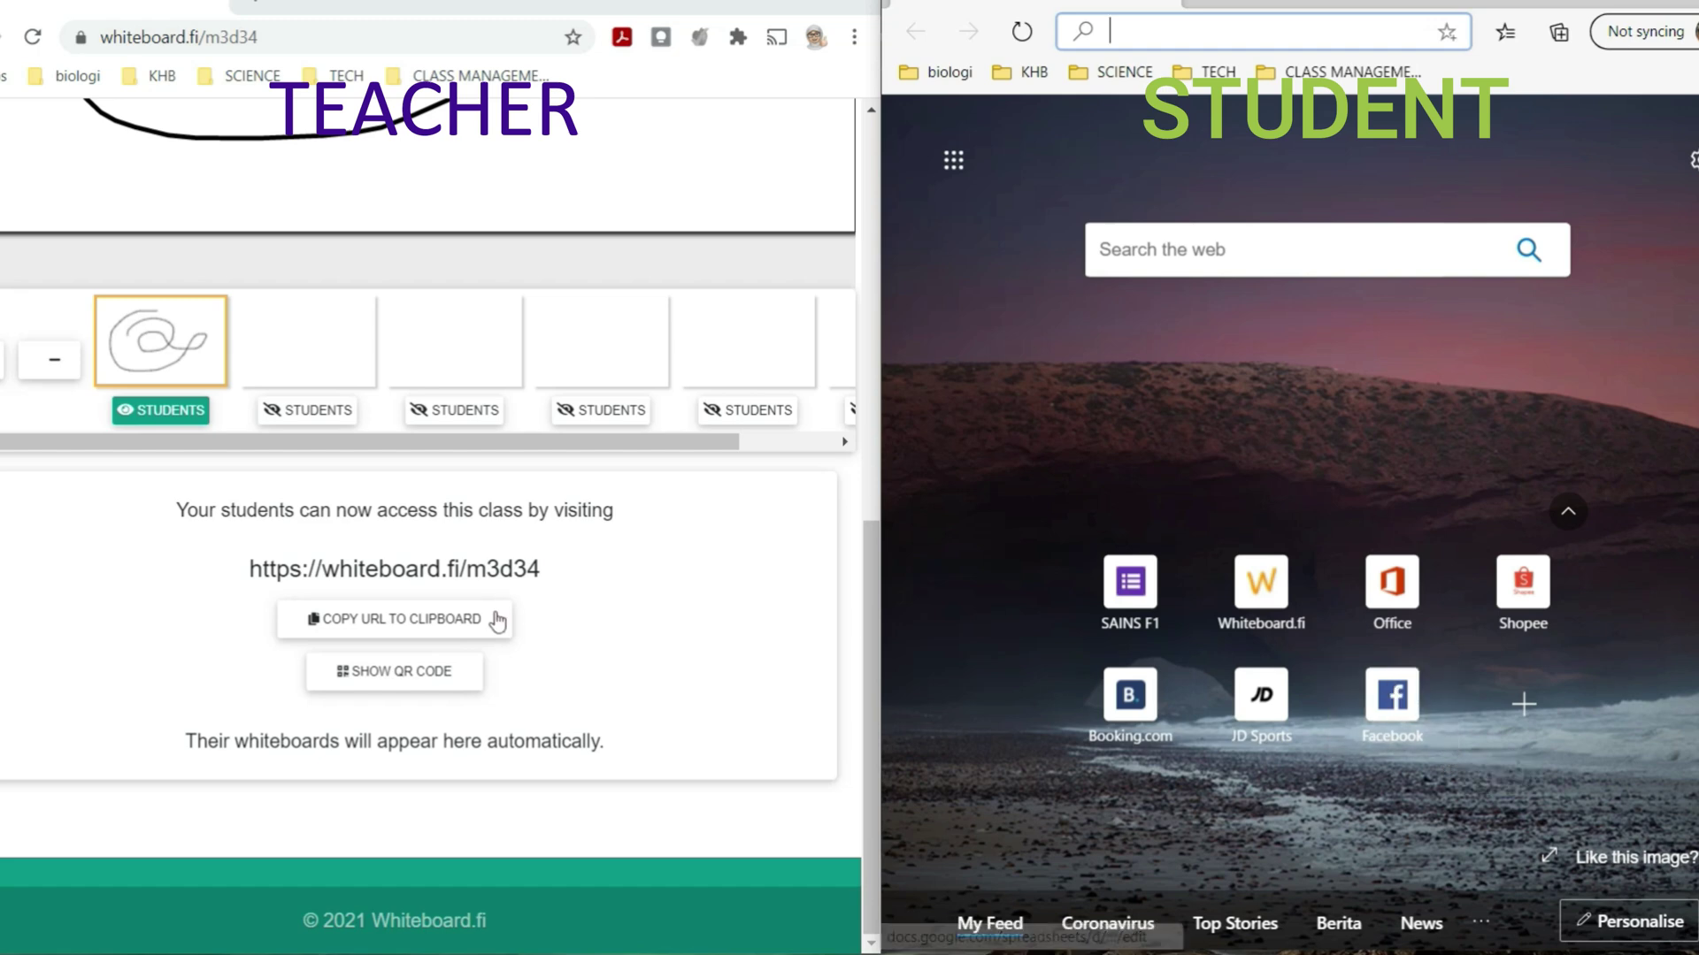
click(431, 629)
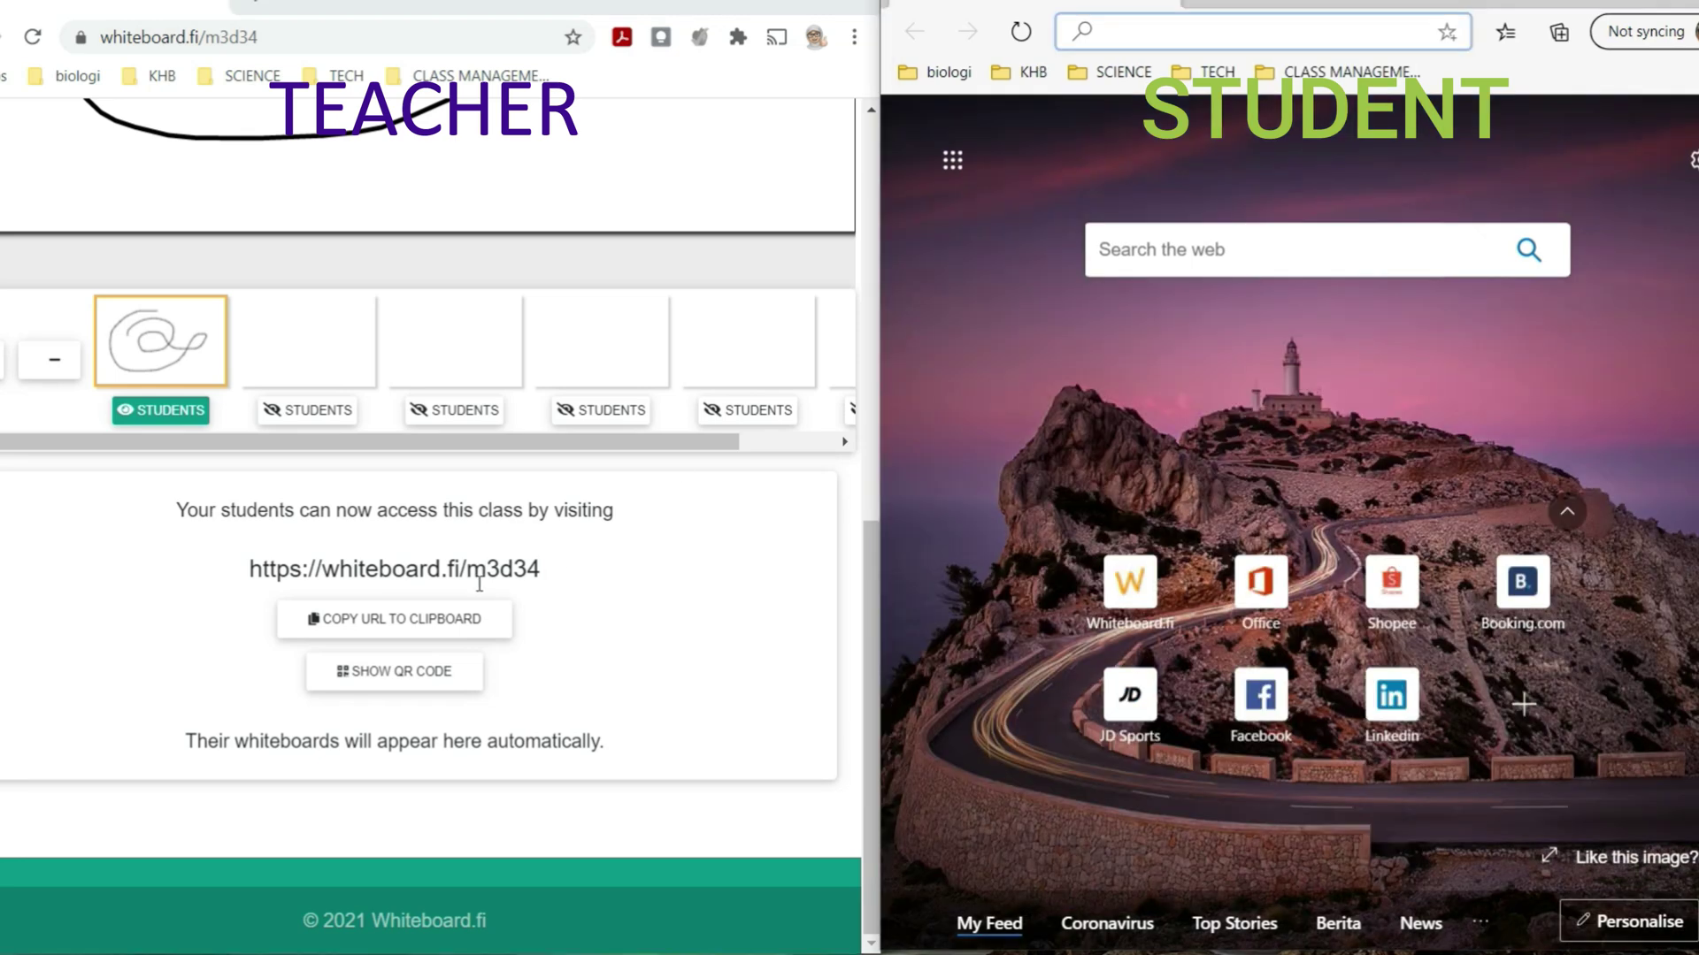
- Paste the class link into the student's Edge address bar and load the Joining Room page
click(460, 630)
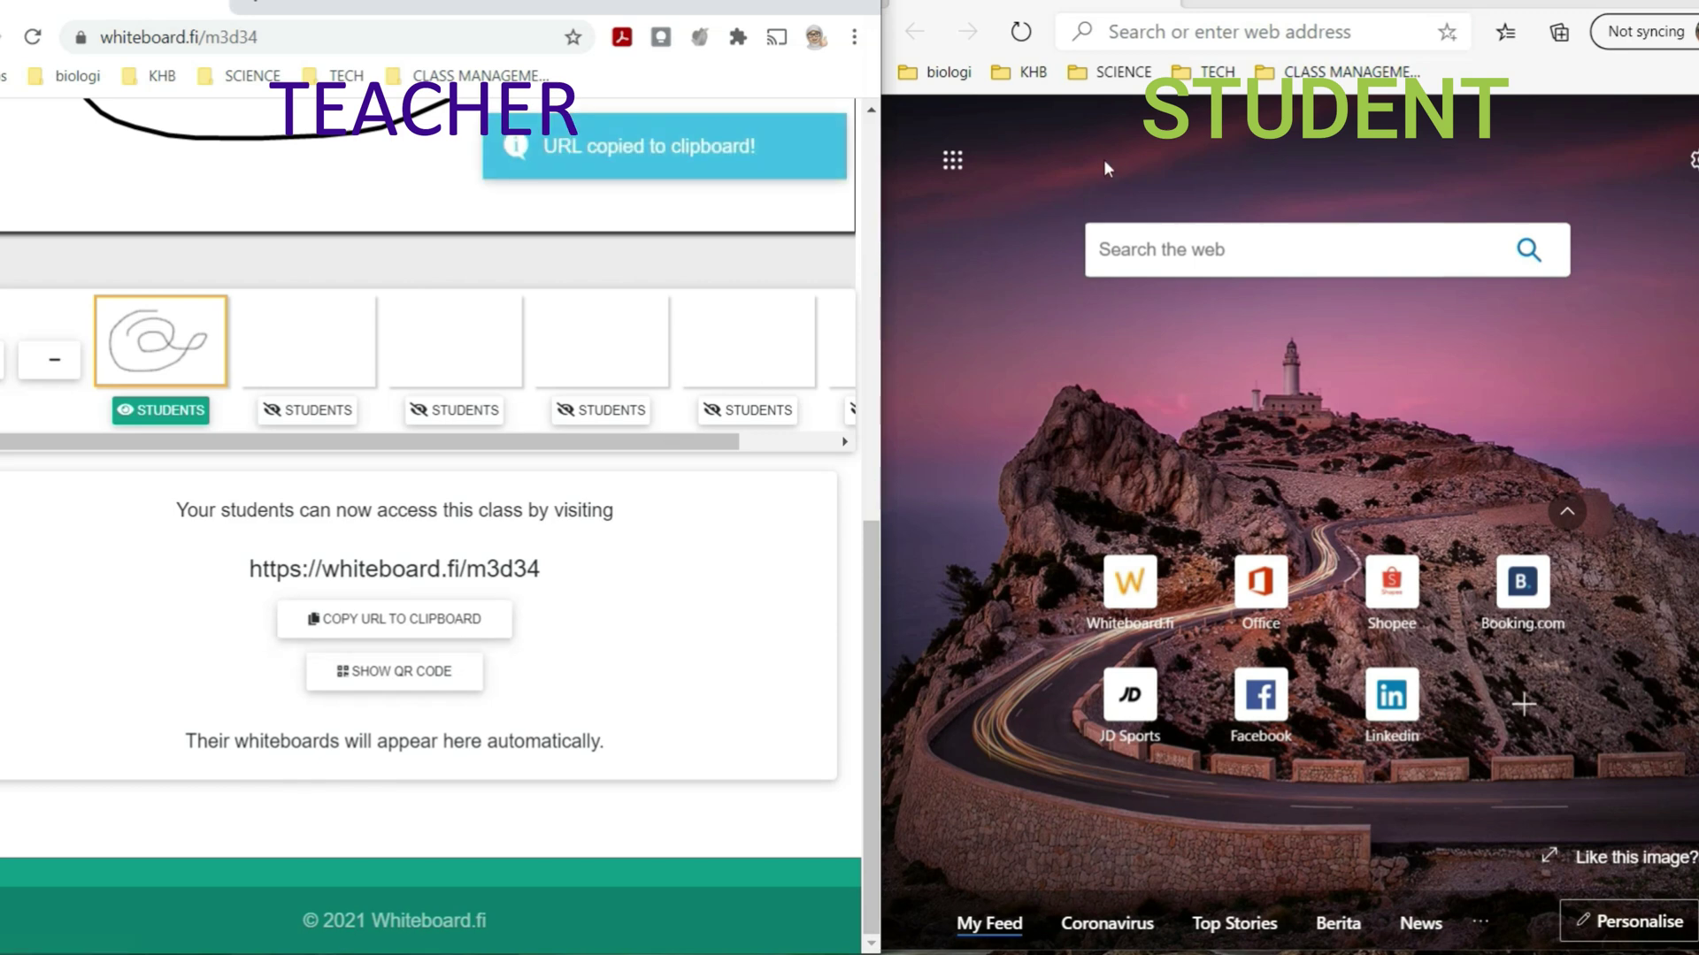
click(1129, 32)
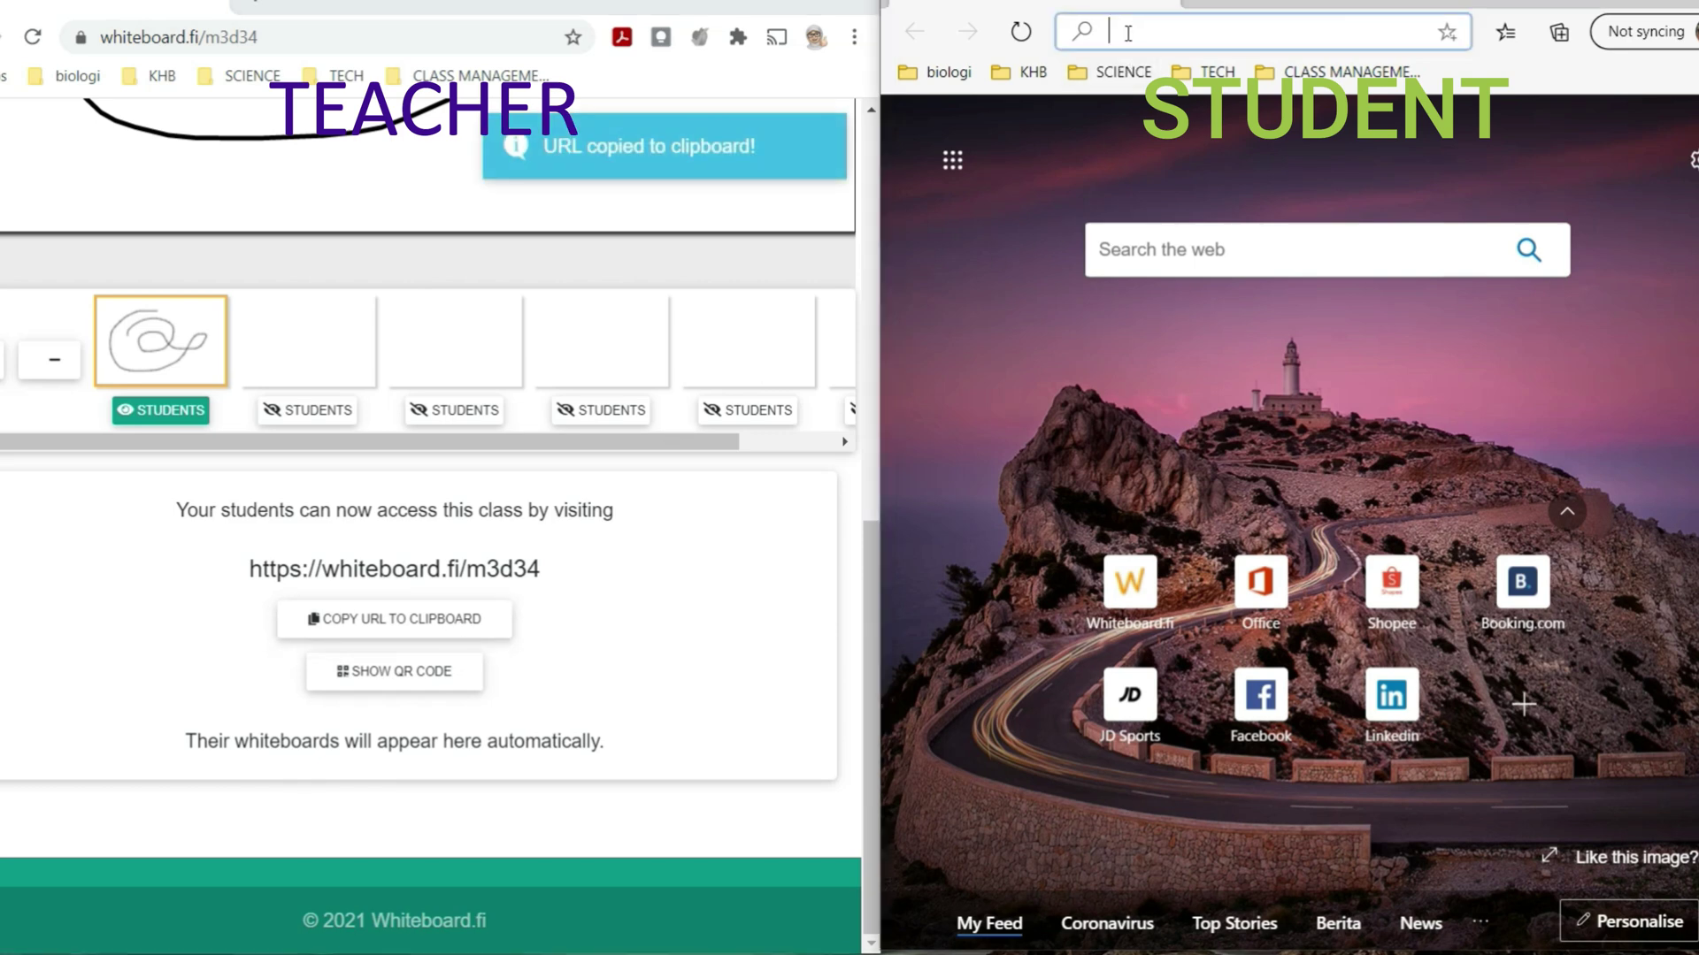
key(ctrl+v)
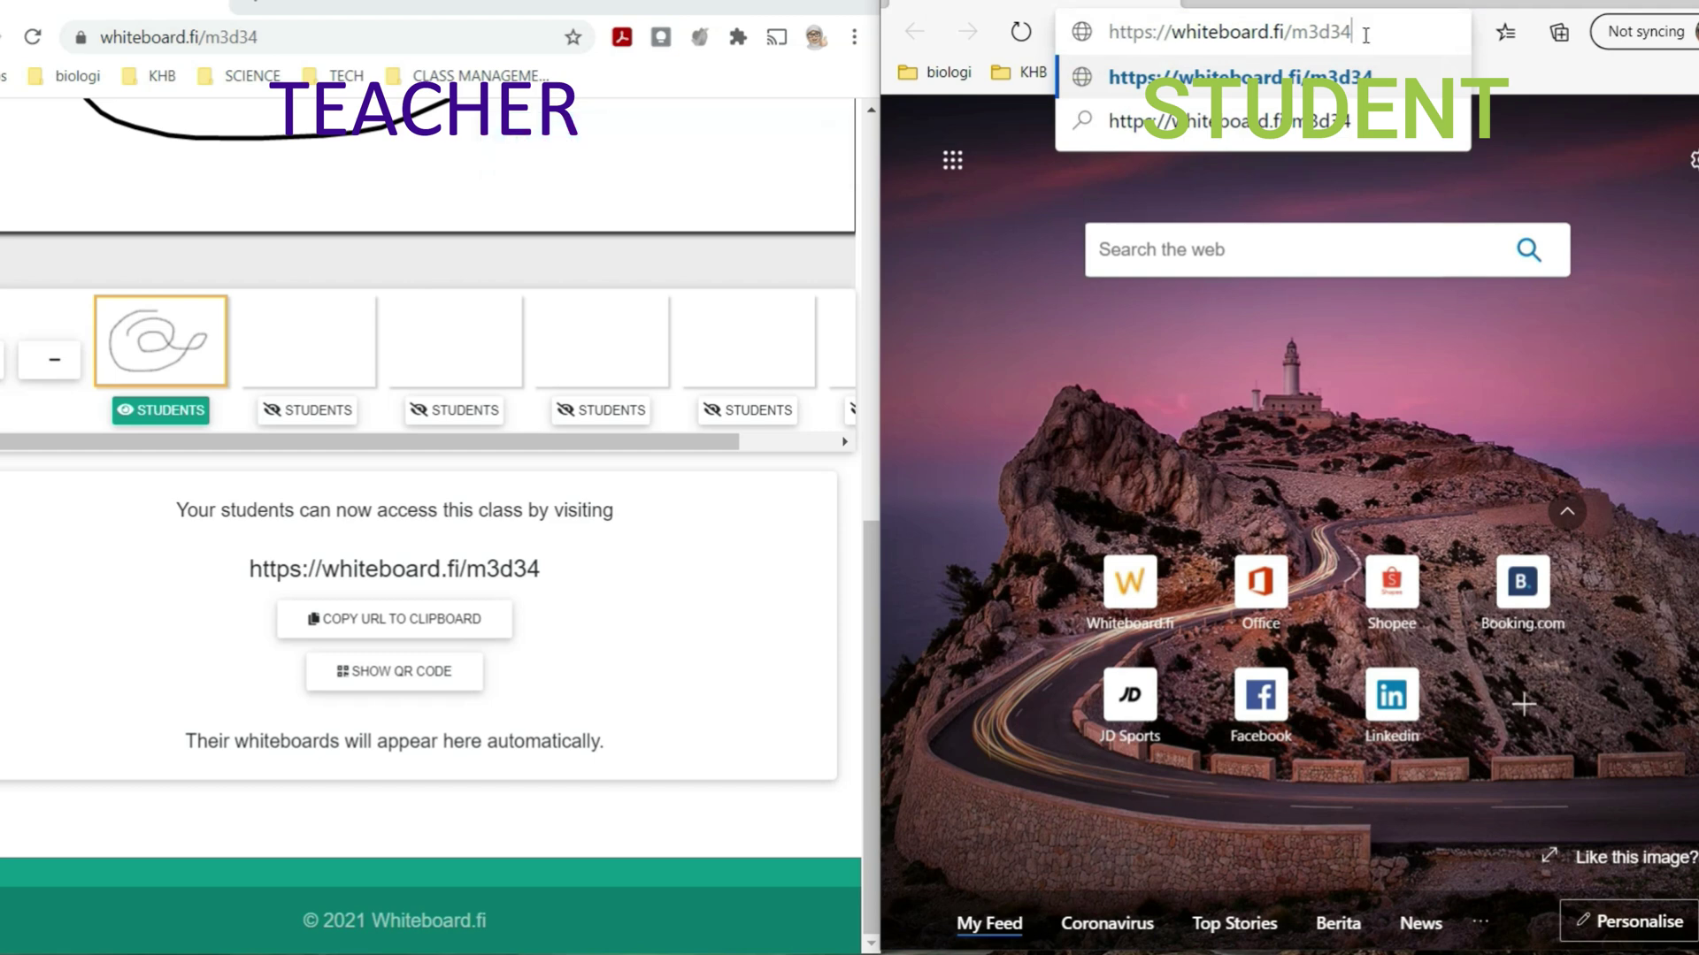
key(Return)
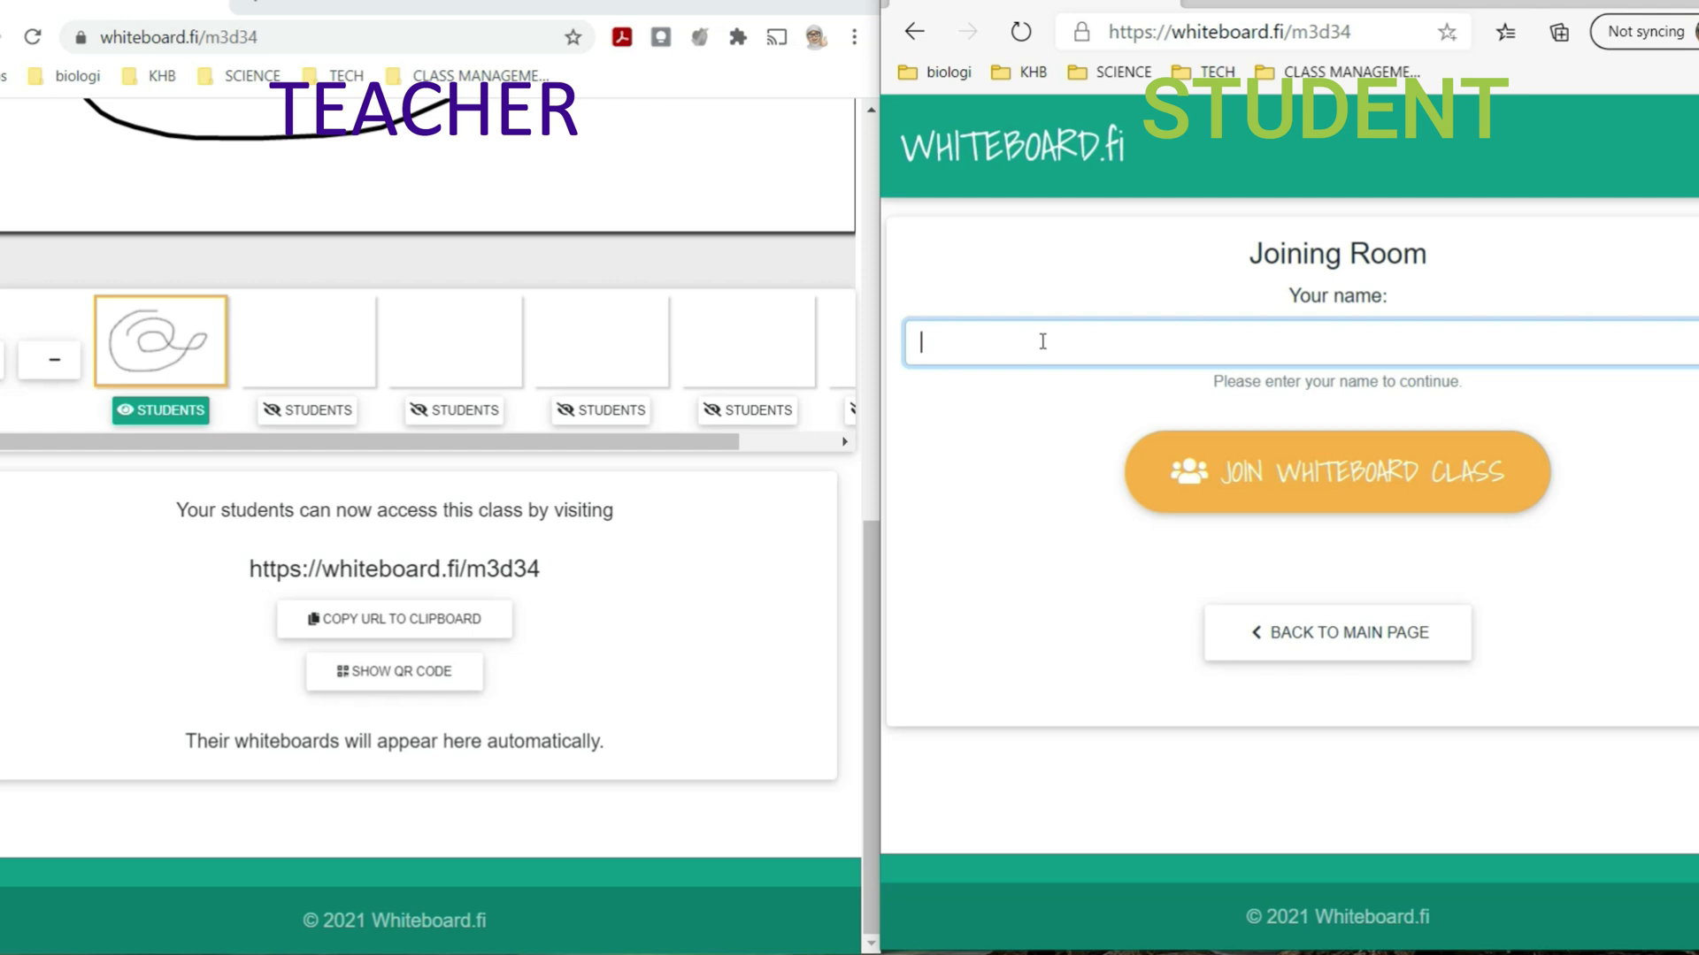
- Fill in the student's name from the autofill suggestion and join the whiteboard class
text(s)
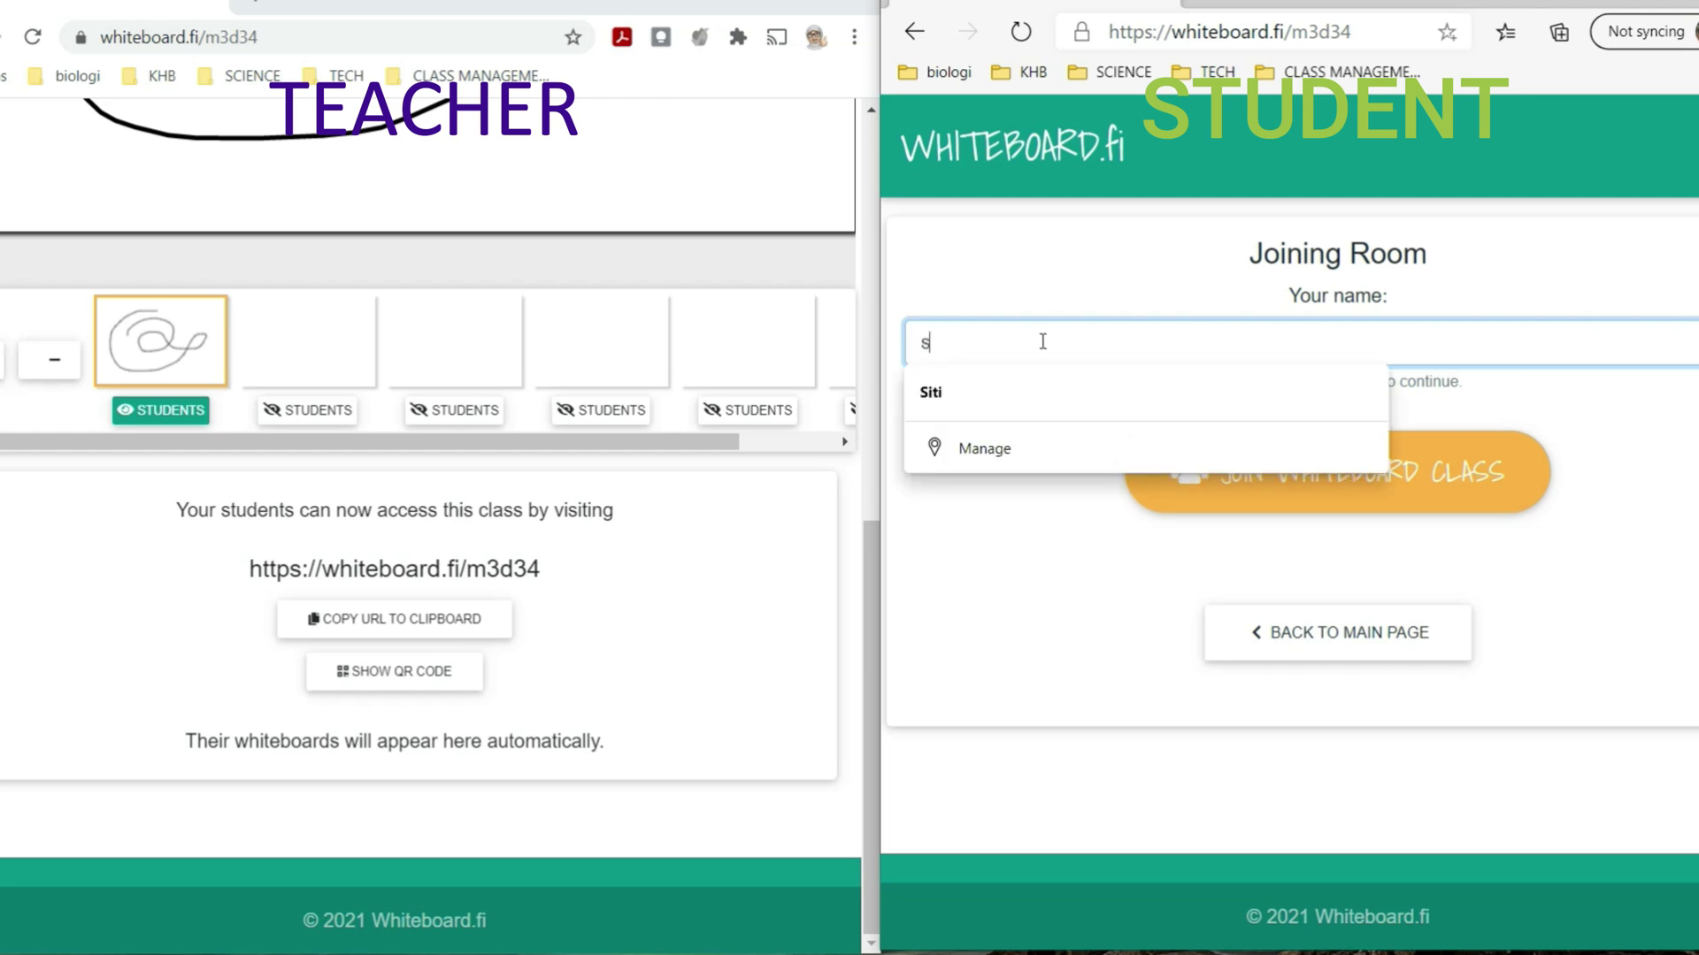
key(BackSpace)
text(Siti)
click(1141, 369)
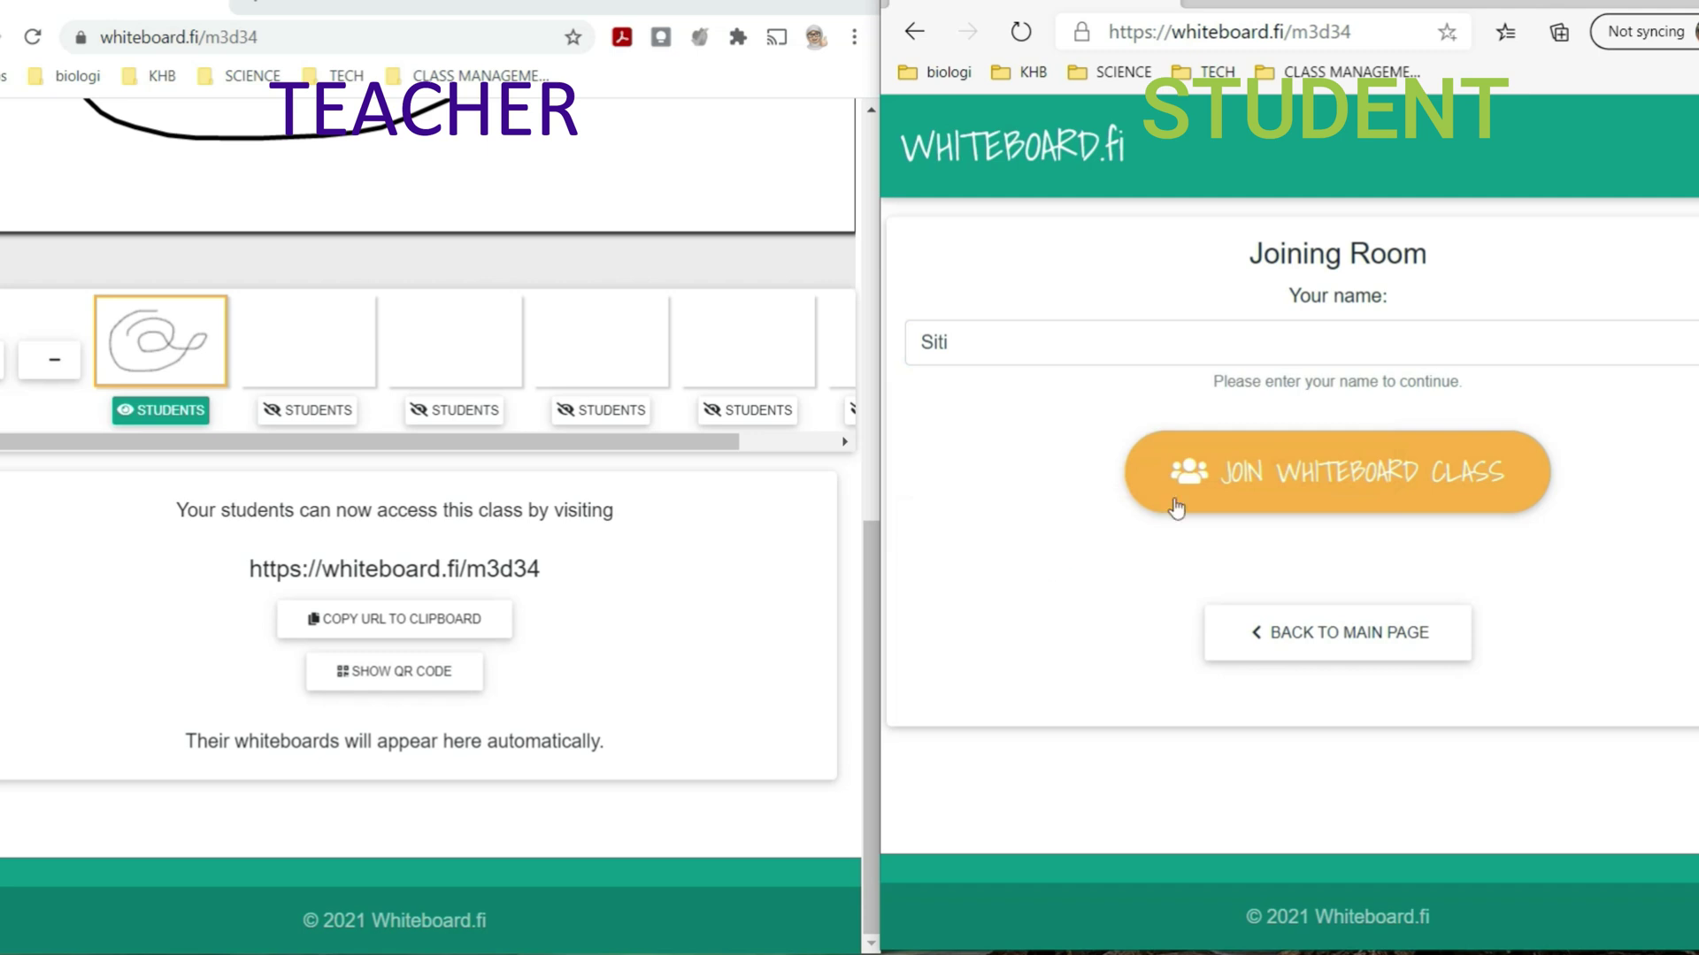
click(1321, 482)
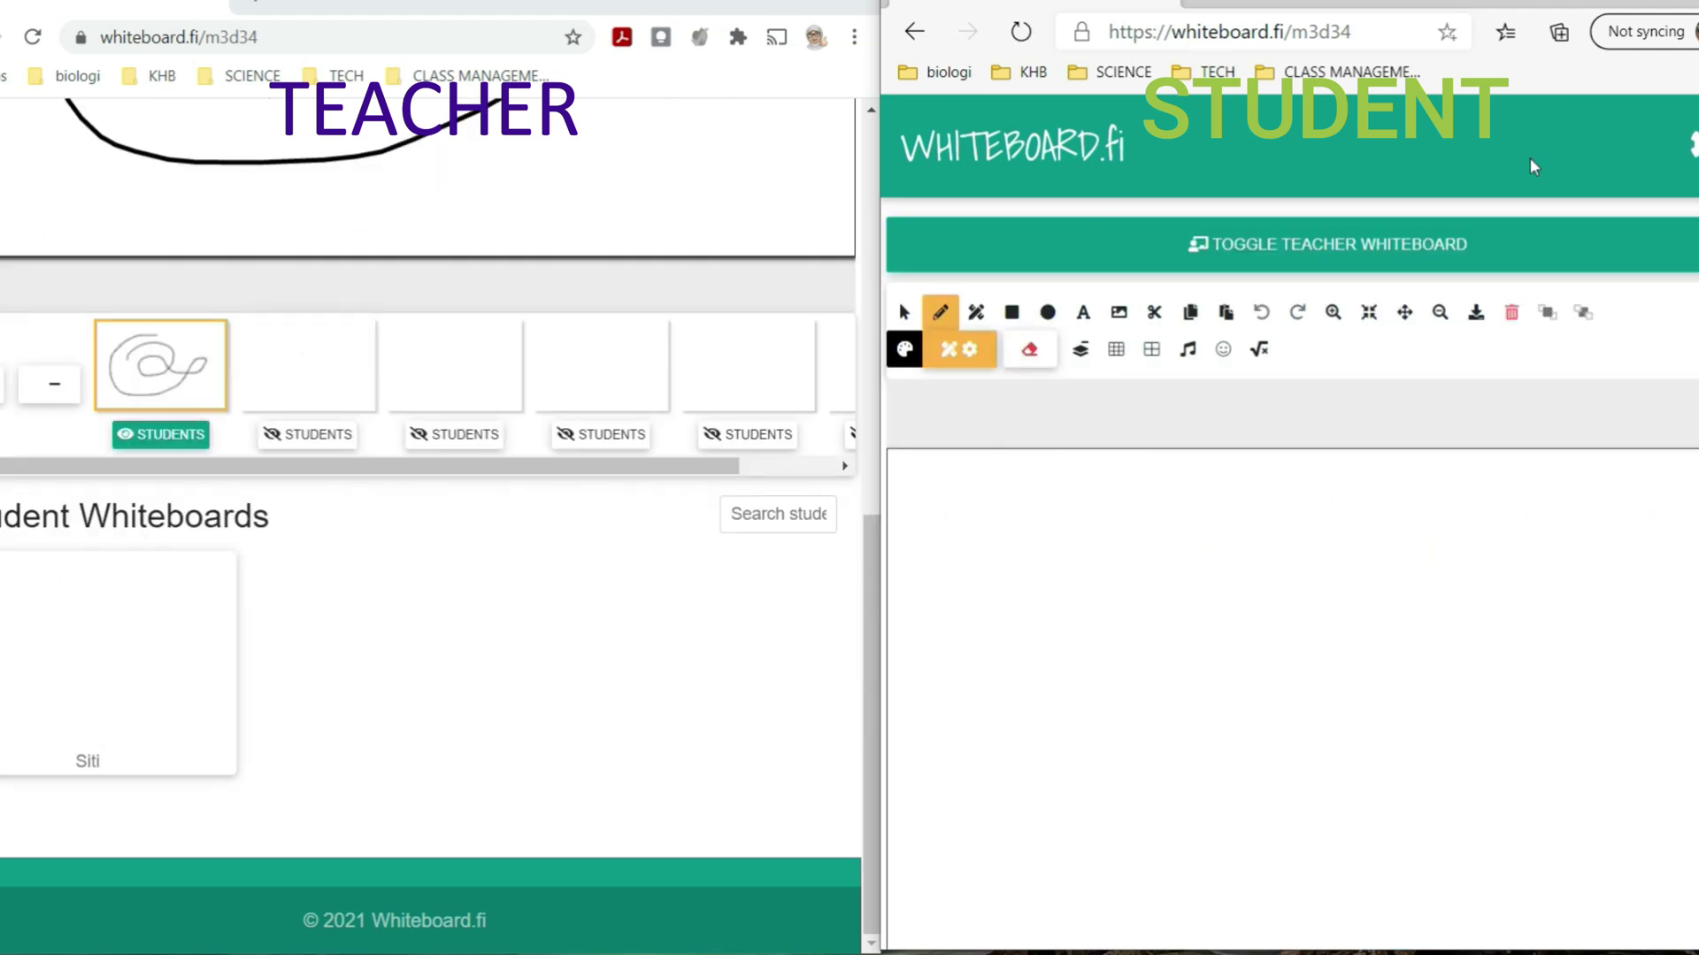
- Show the teacher's whiteboard with the looping spiral on the student's page
scroll(1442, 331, down, 3)
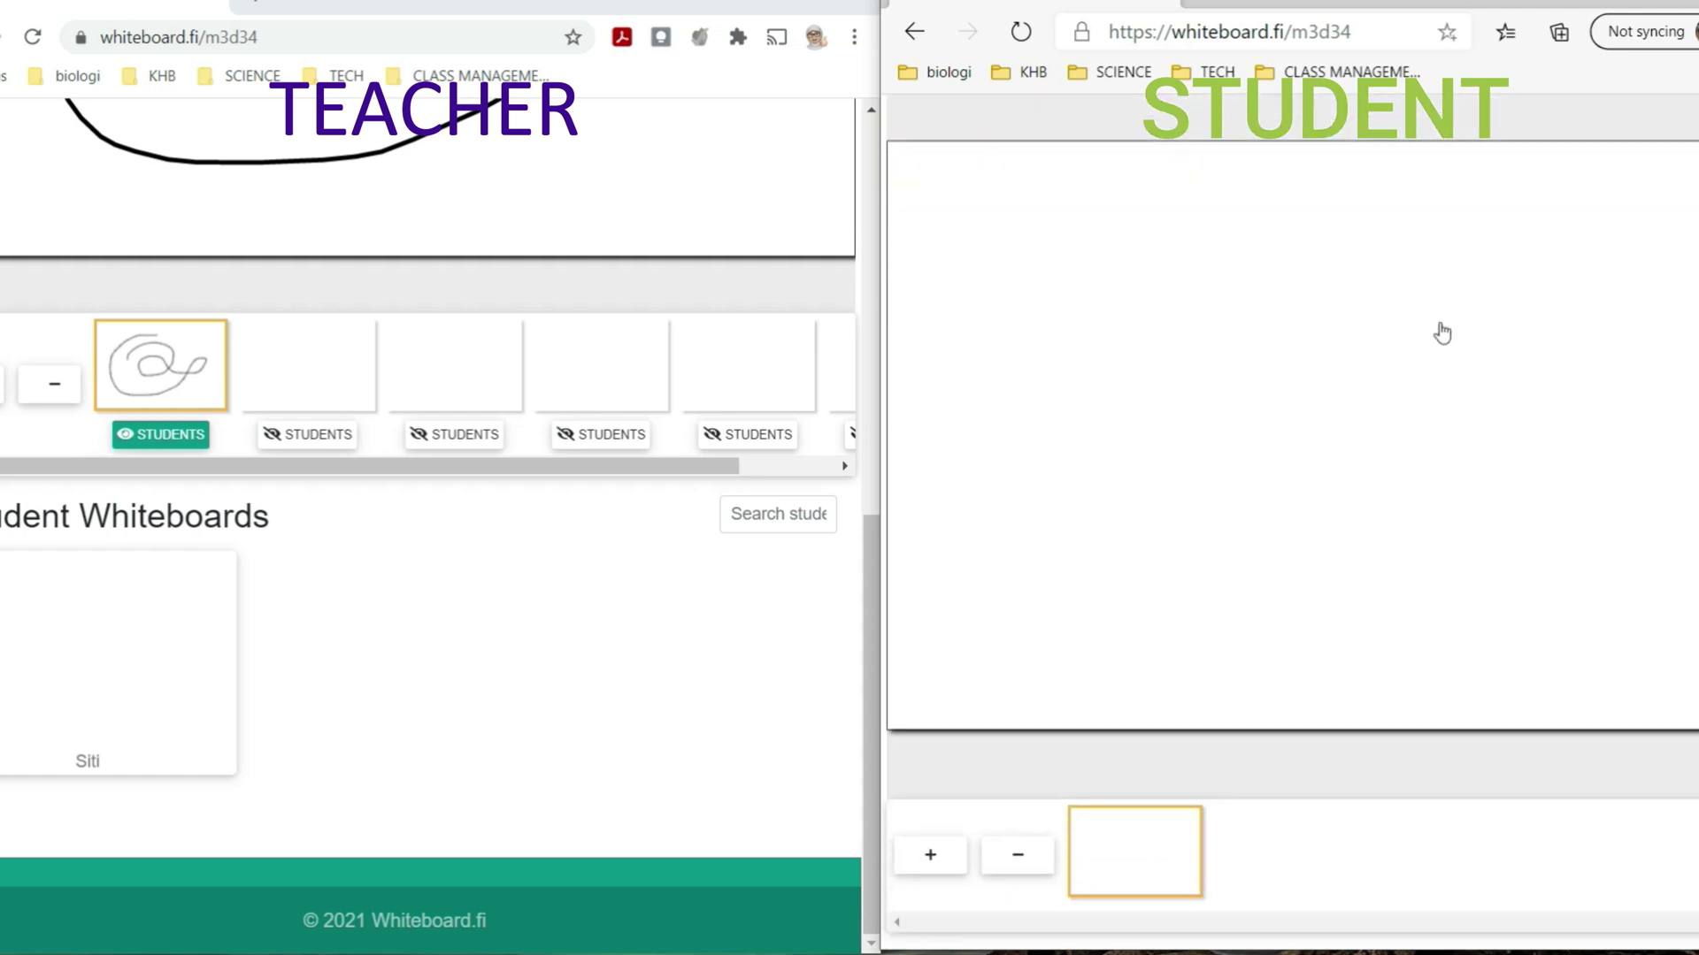
scroll(1441, 332, up, 5)
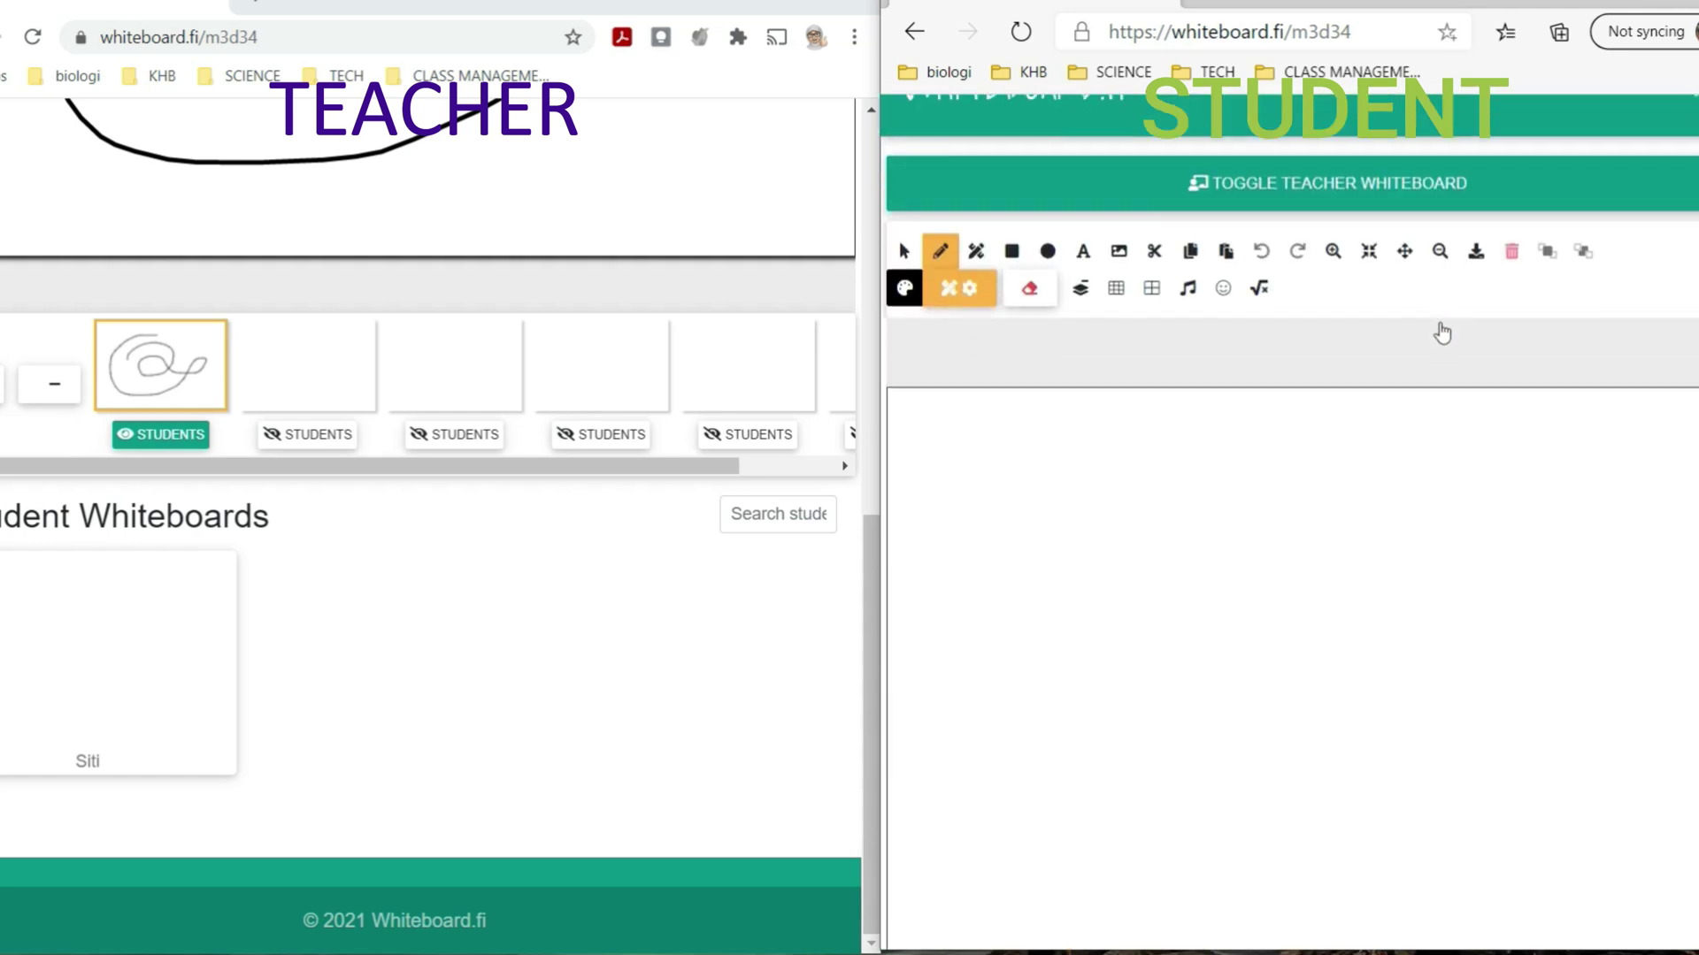
scroll(1441, 331, down, 4)
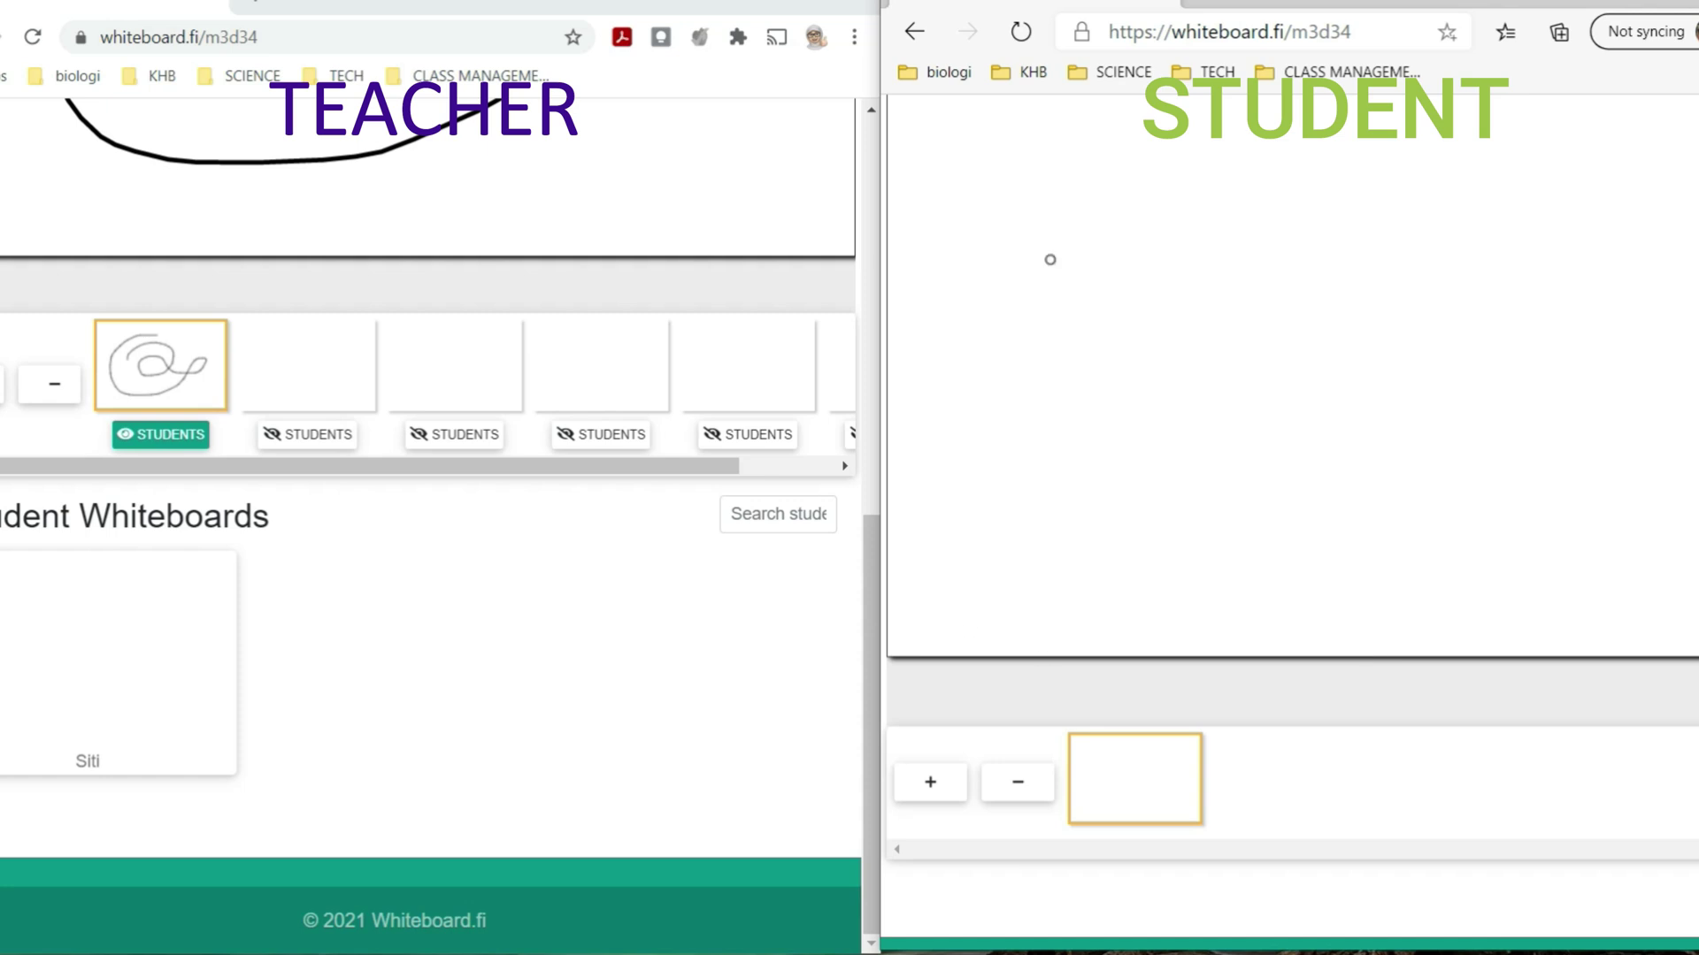
scroll(1489, 320, up, 4)
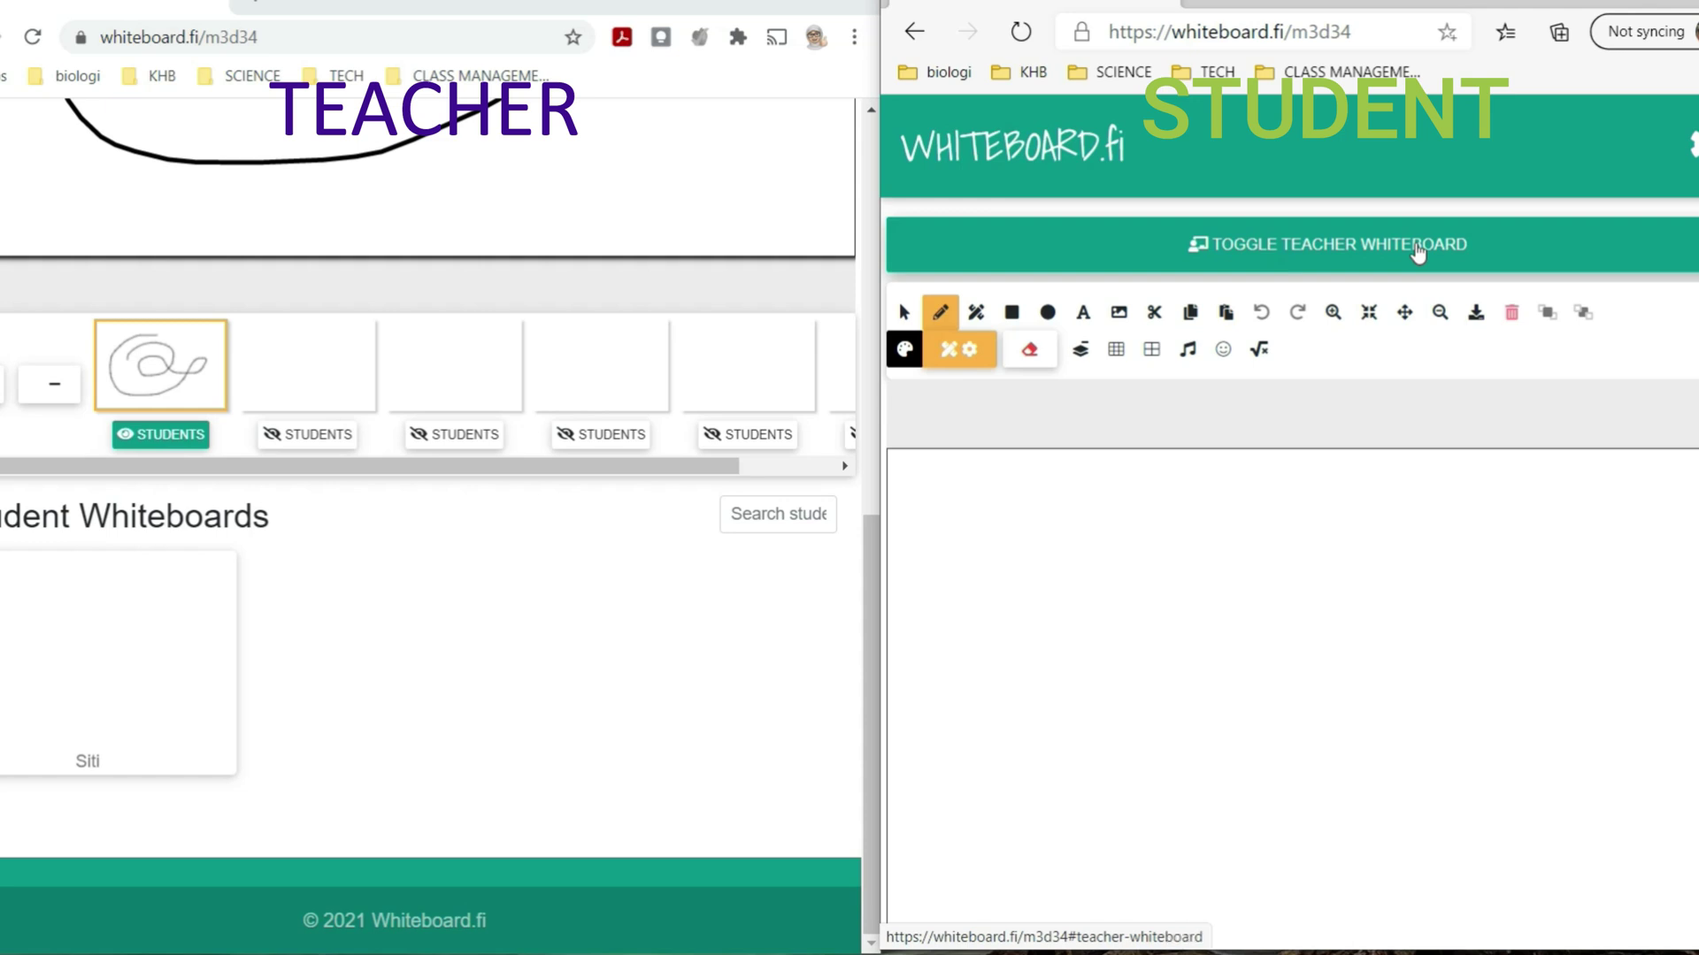
click(1416, 248)
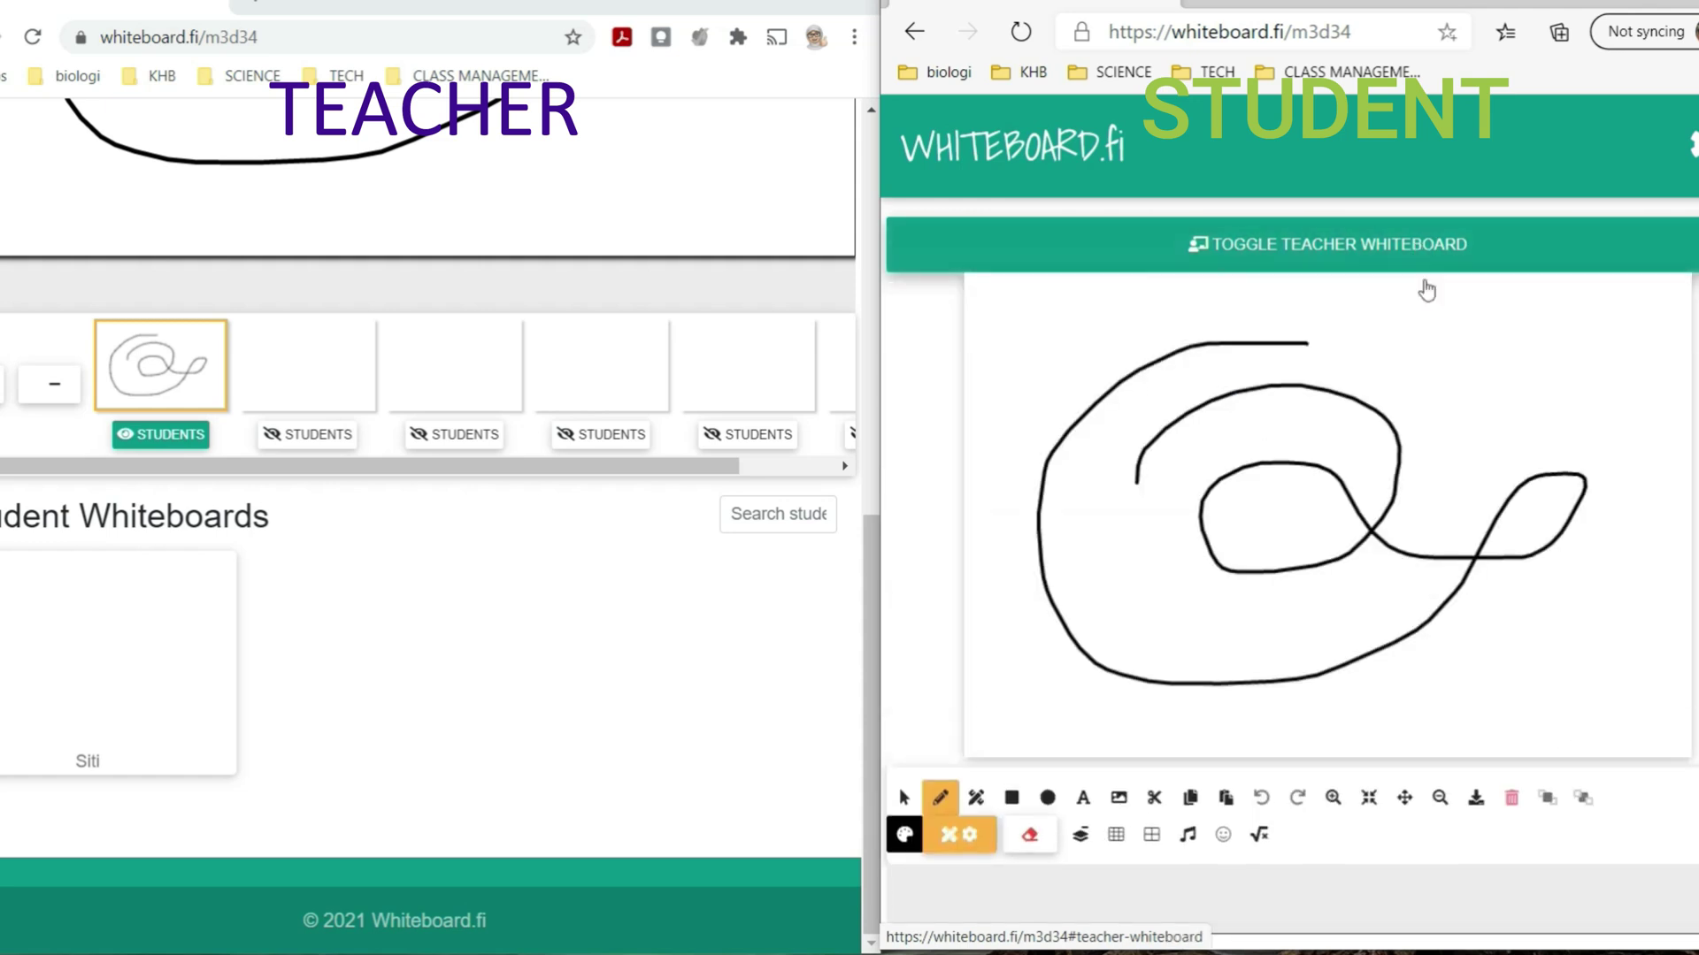
scroll(284, 448, up, 8)
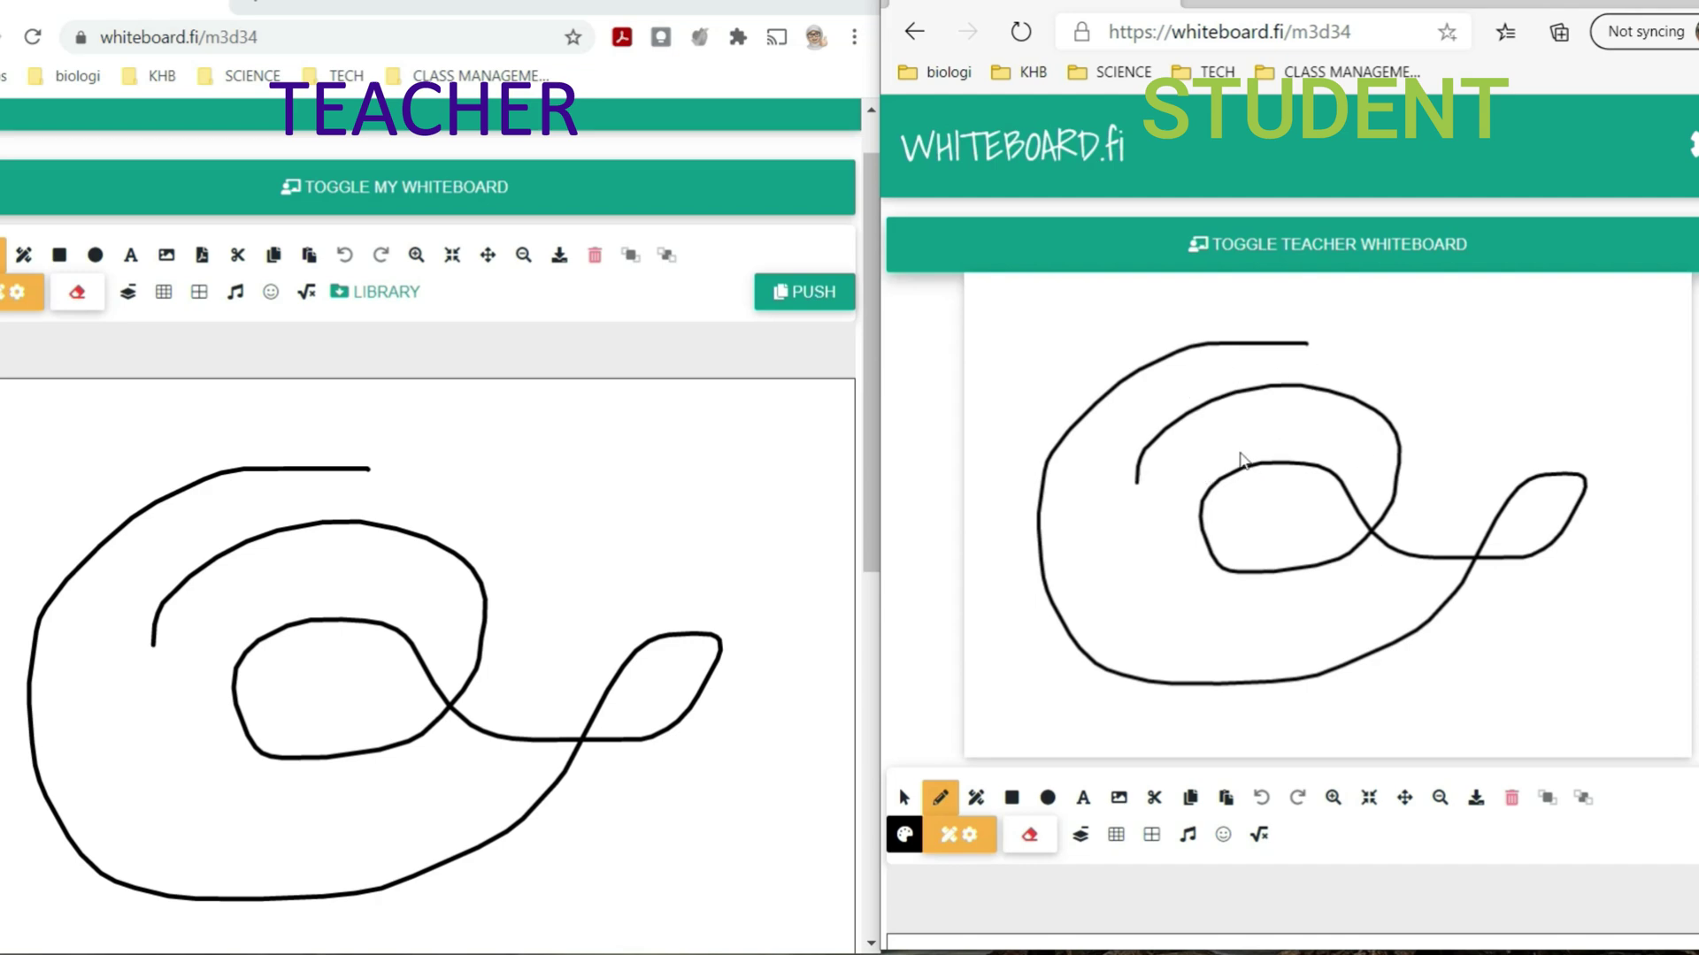
- Switch the teacher's canvas to the blank second page, leaving the spiral on page 1
scroll(1333, 481, down, 7)
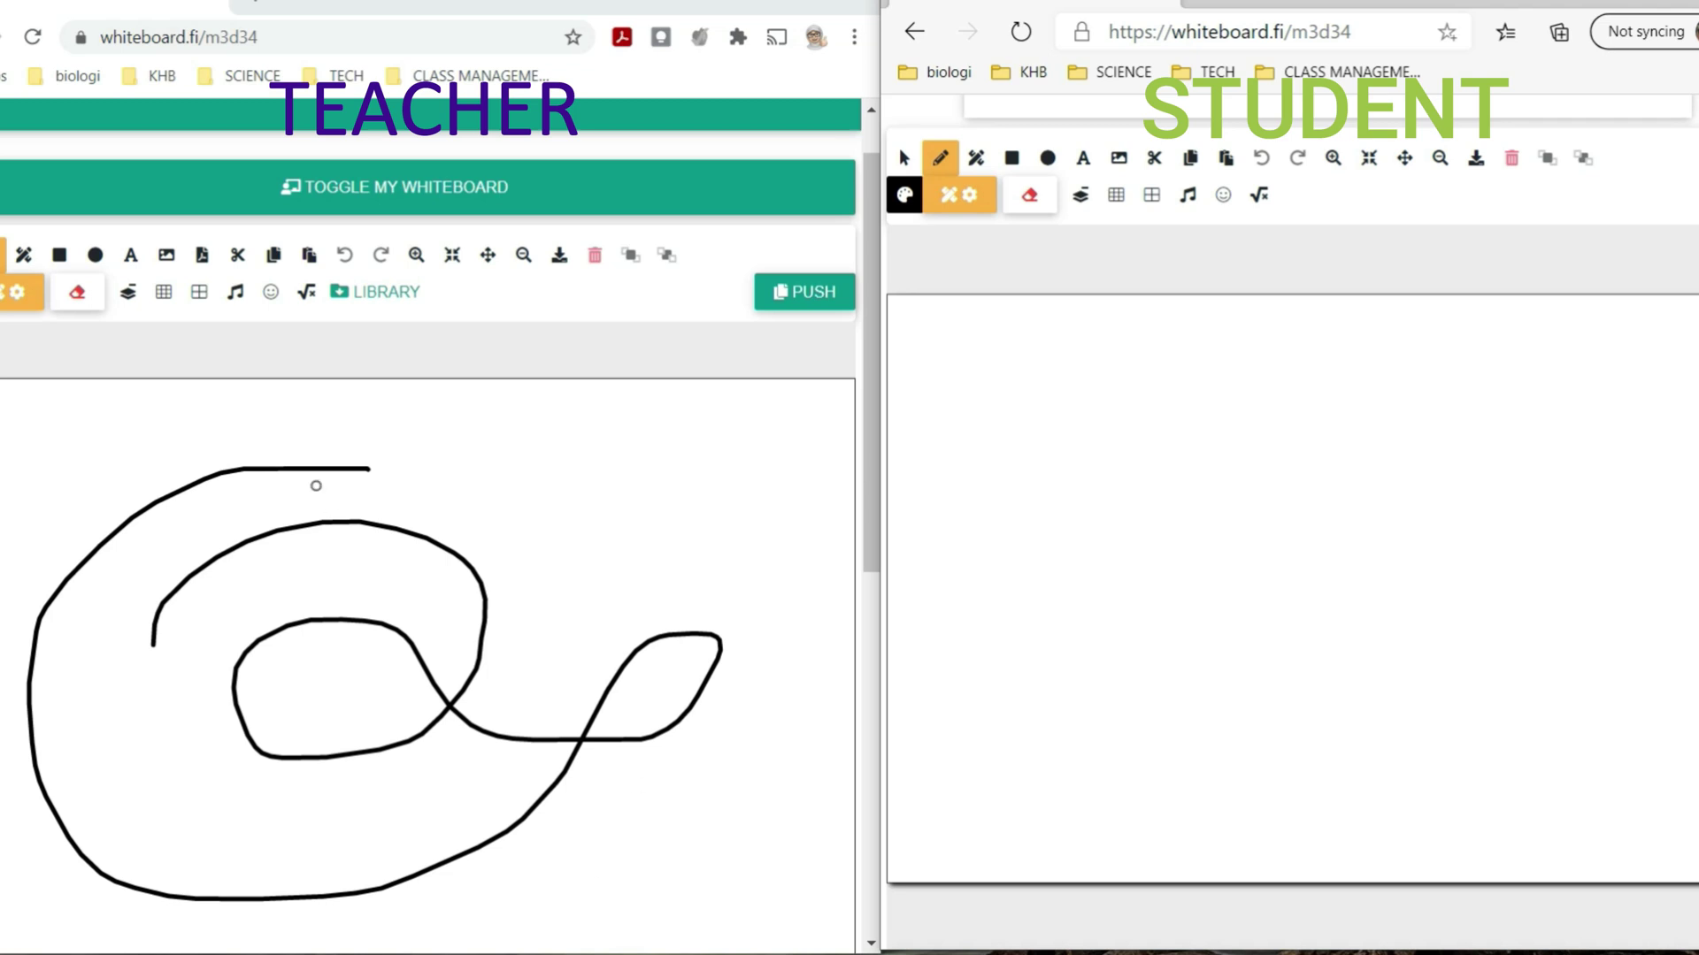
scroll(328, 503, down, 5)
click(298, 618)
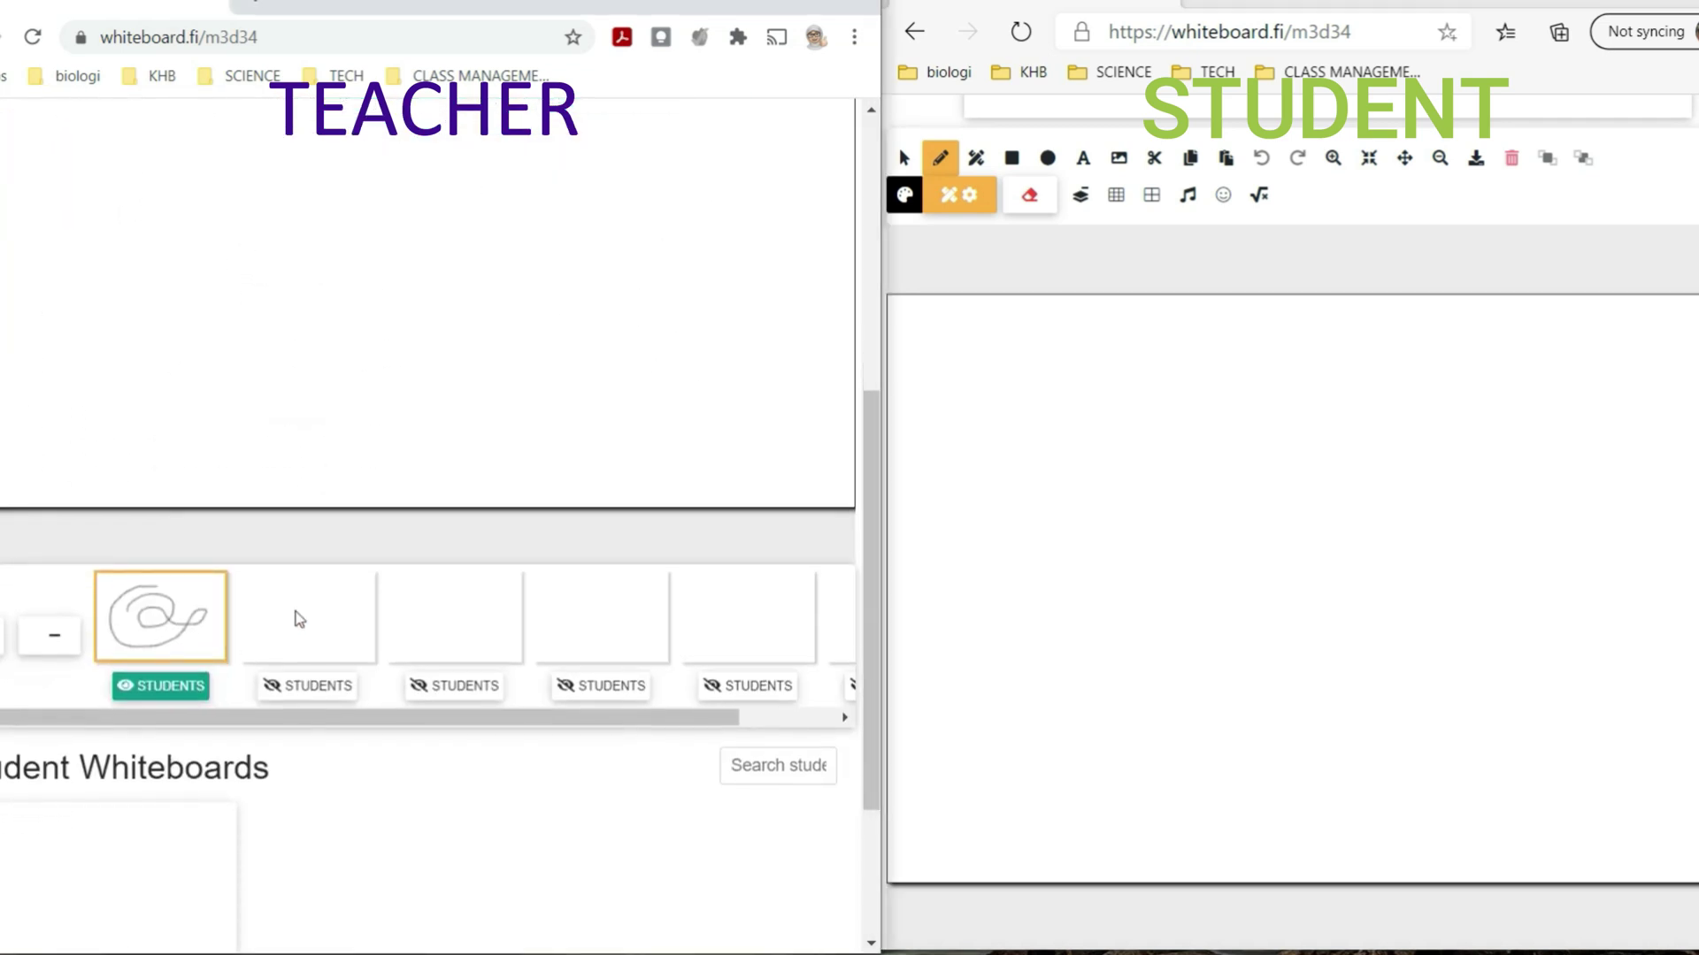
scroll(298, 618, up, 5)
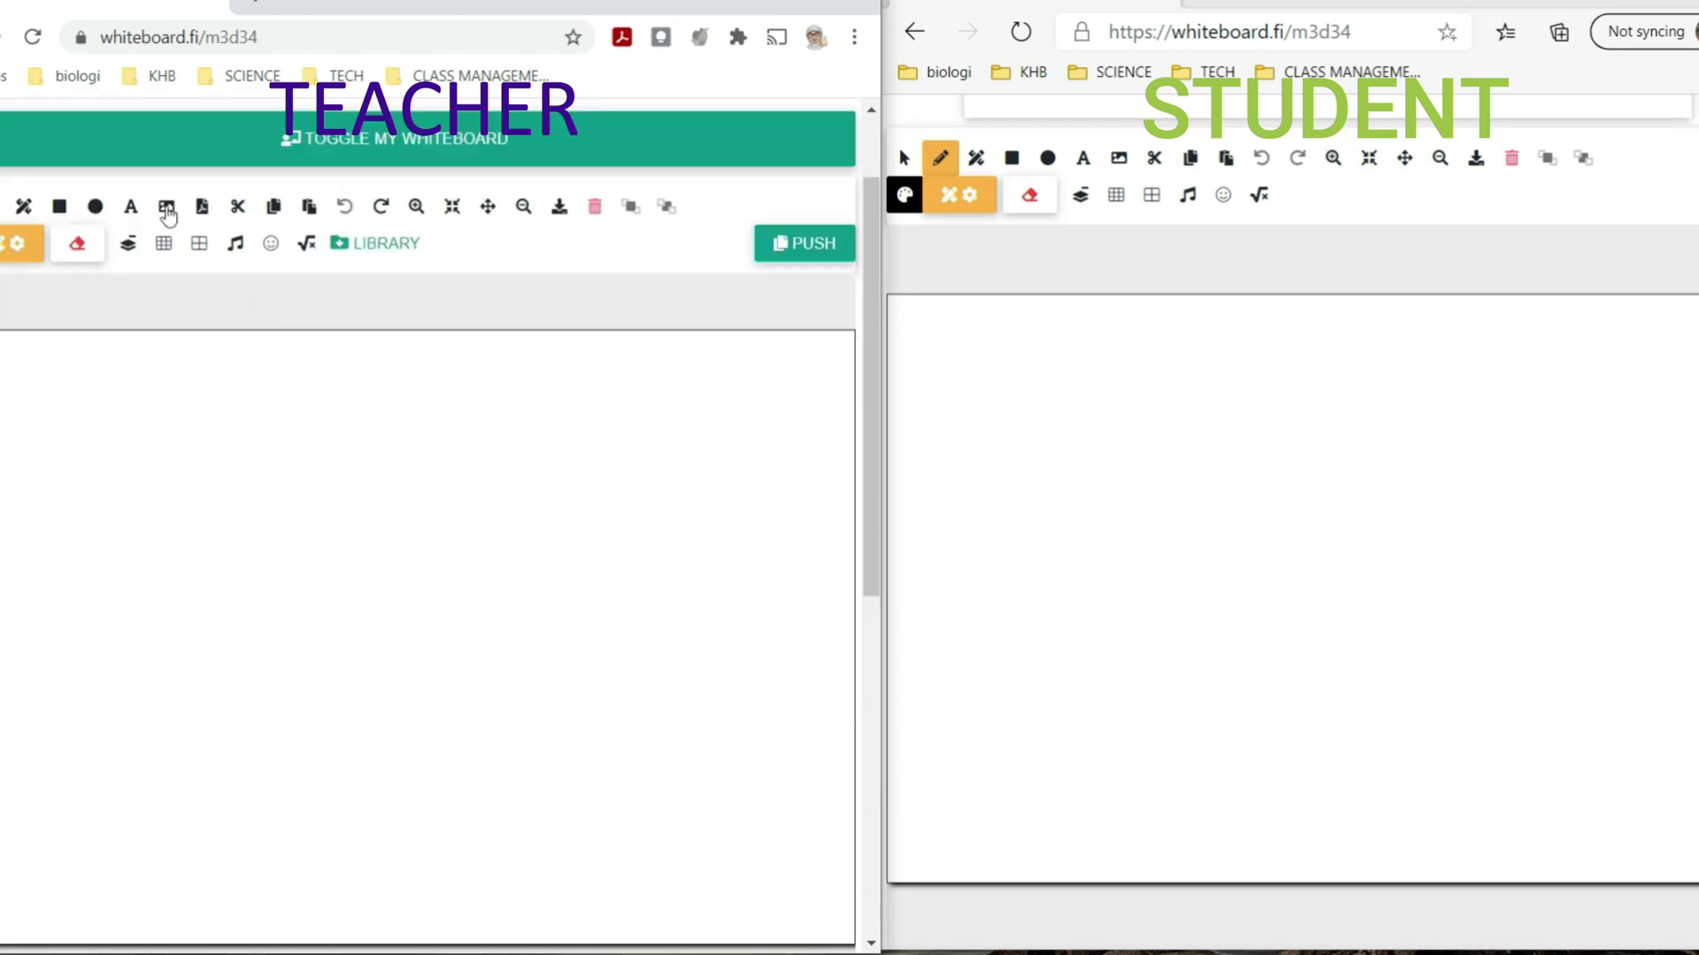
- Insert the LEVER 1.png wheelbarrow question image onto the second page
click(166, 207)
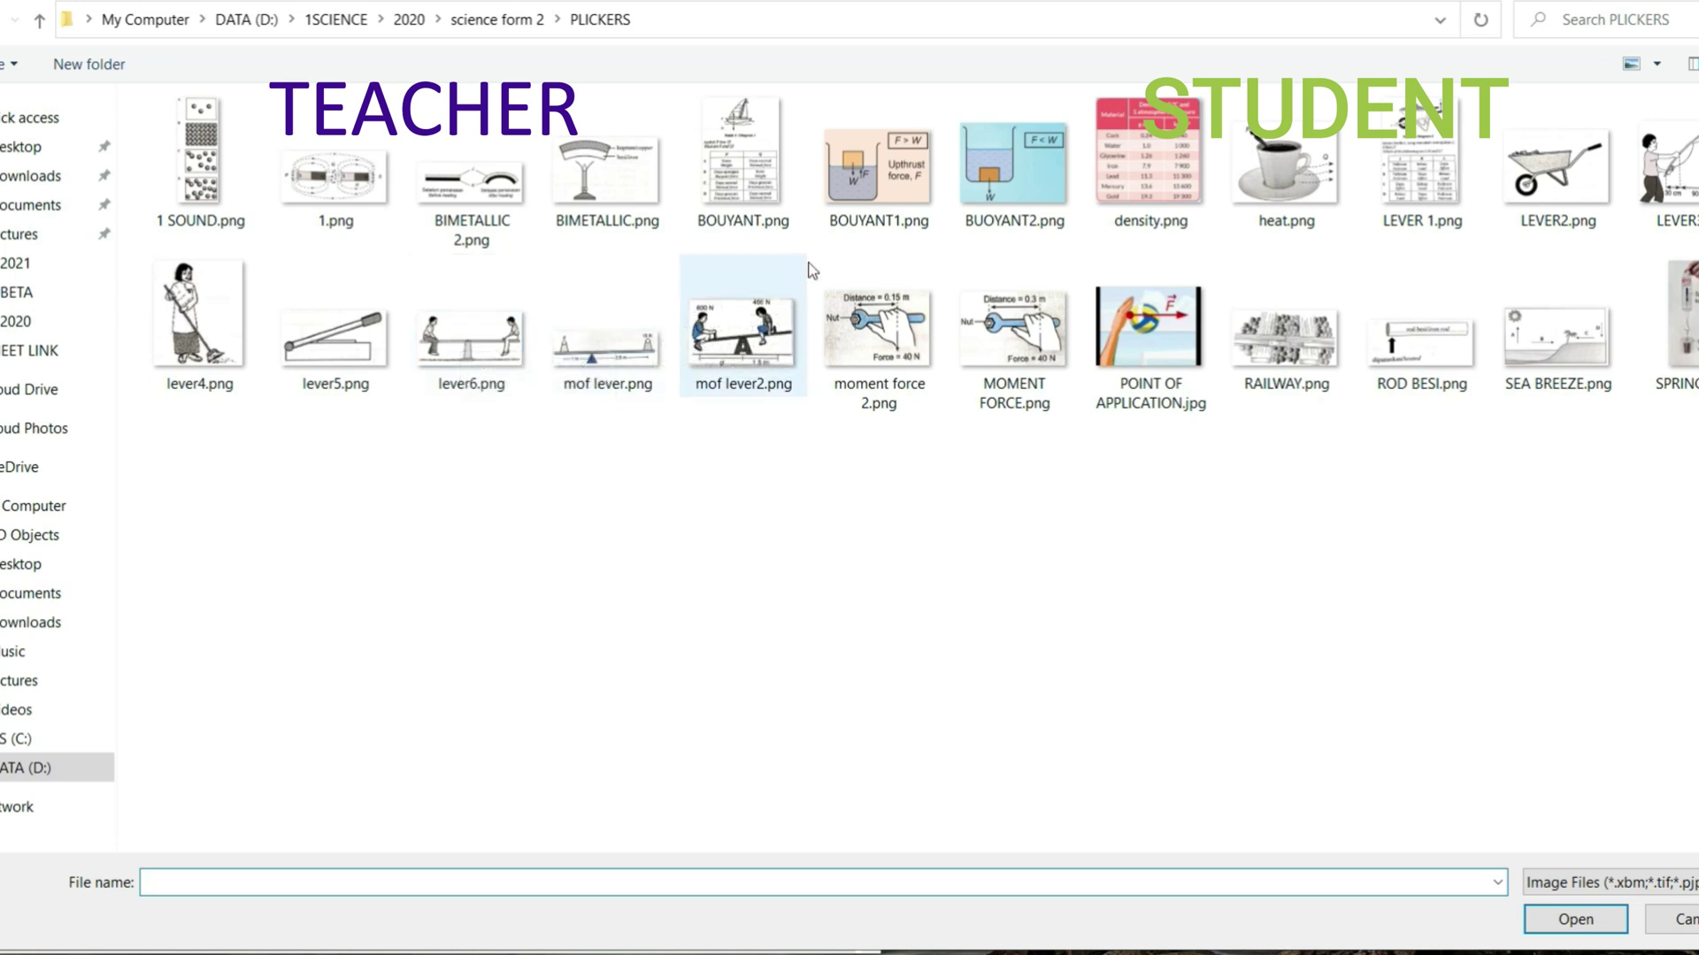
click(1426, 177)
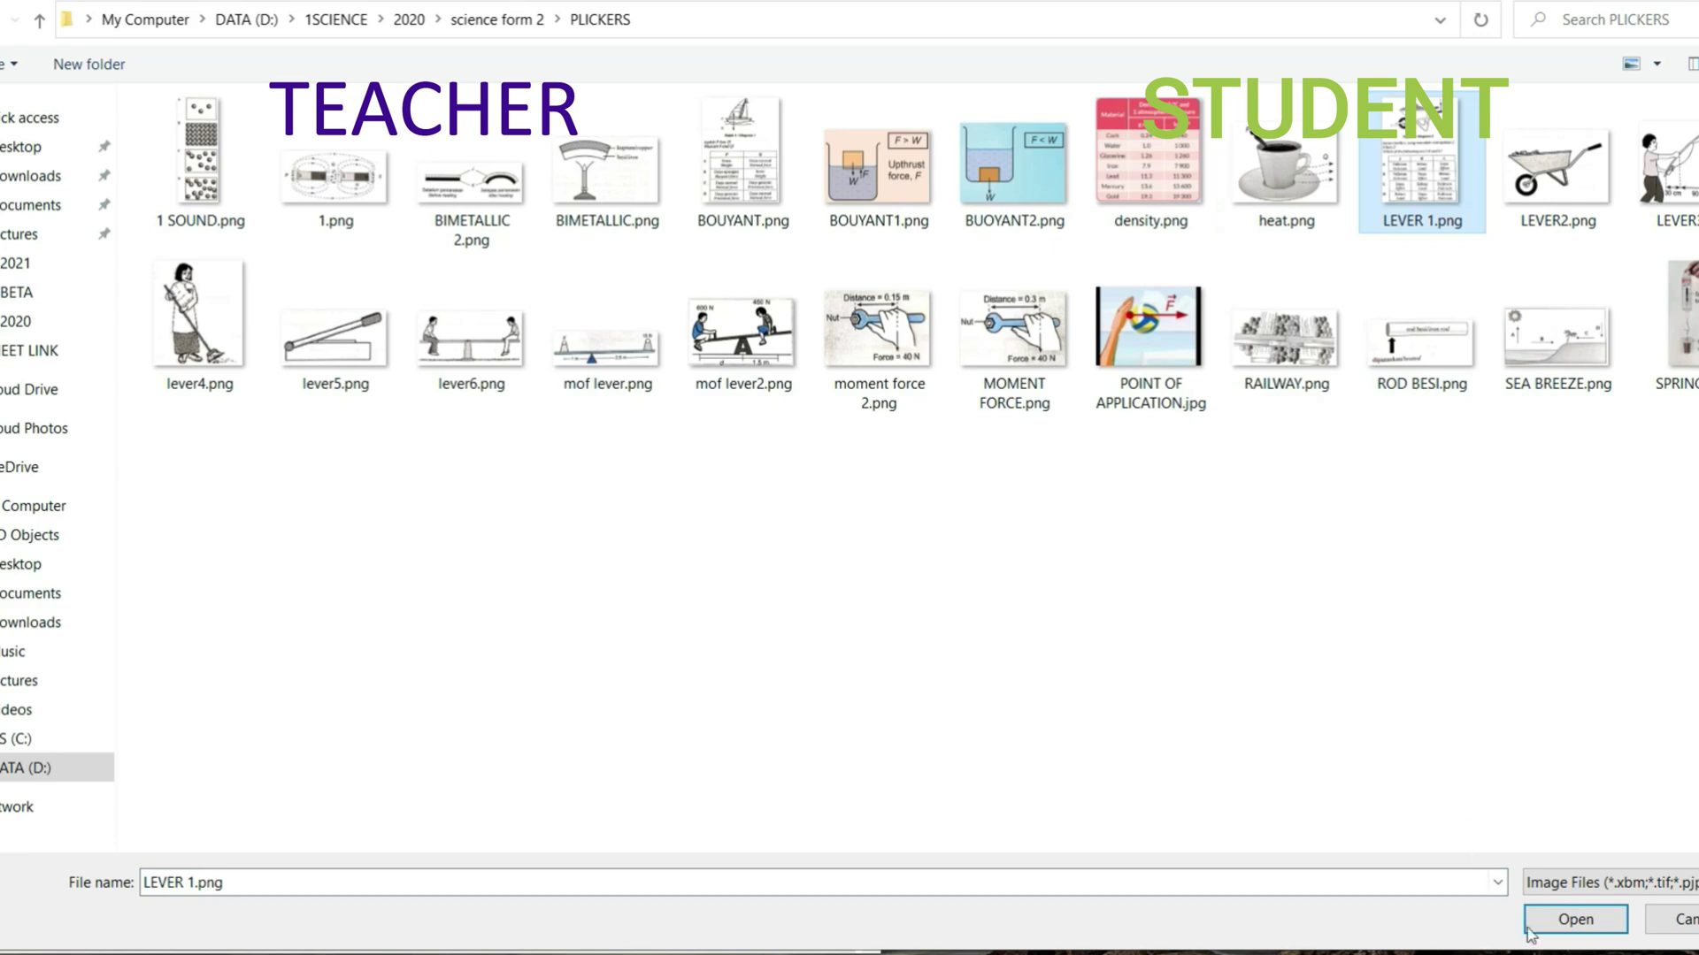
click(1555, 922)
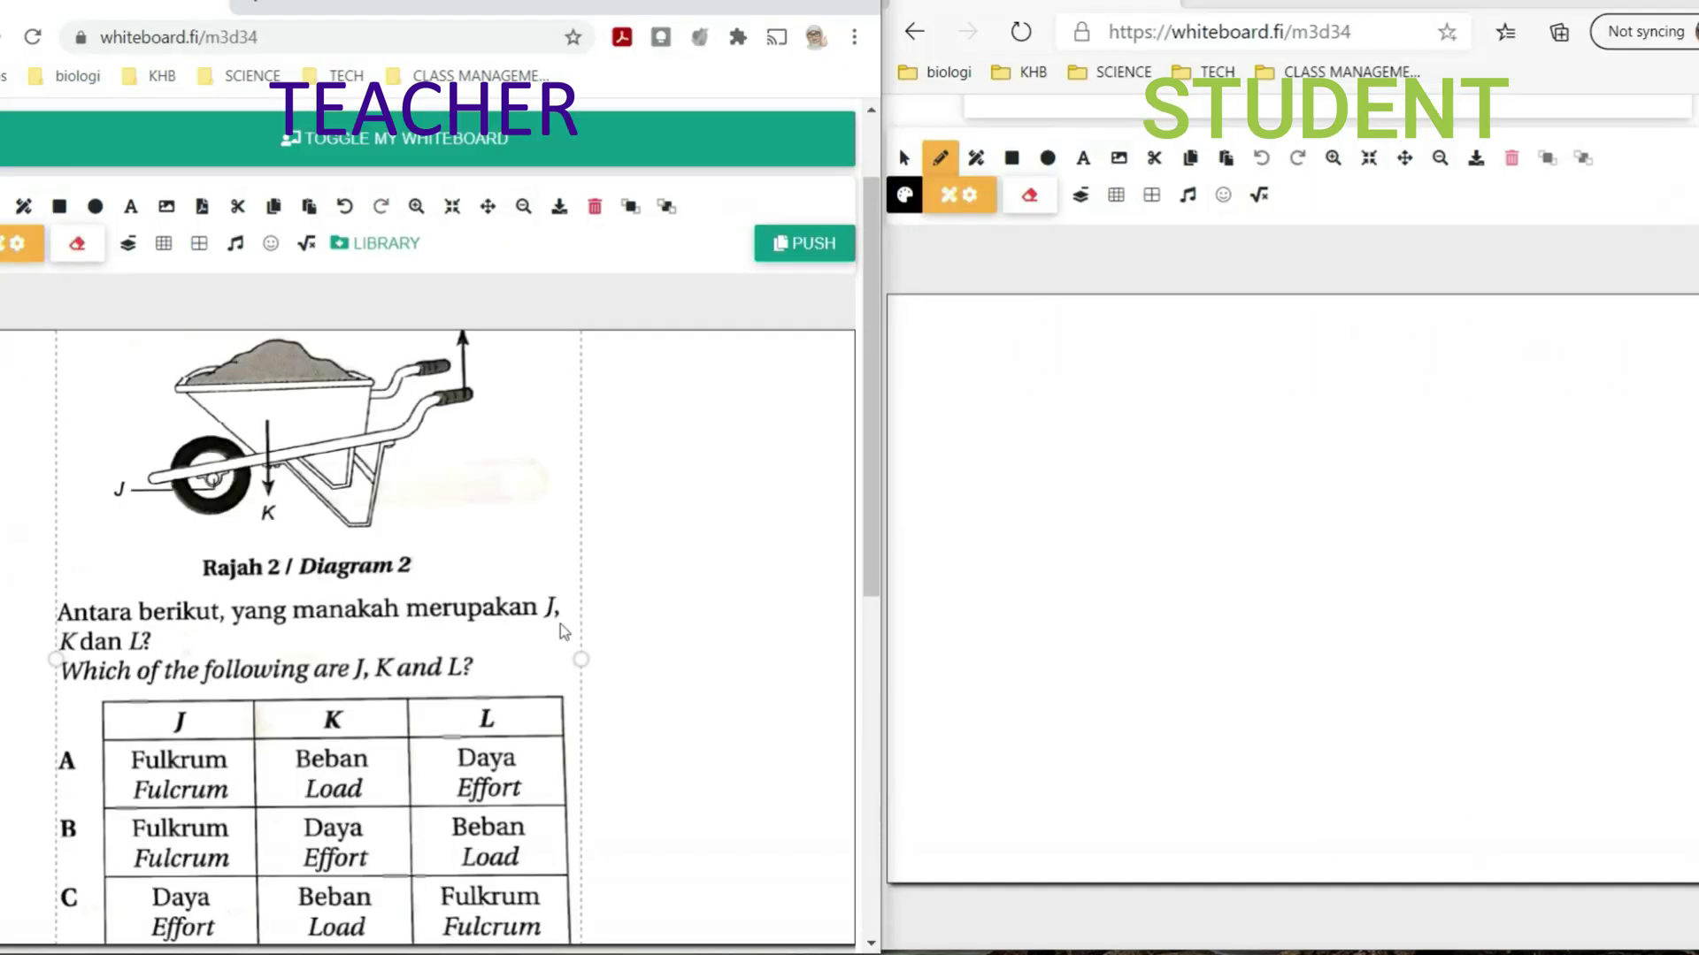
scroll(560, 624, down, 2)
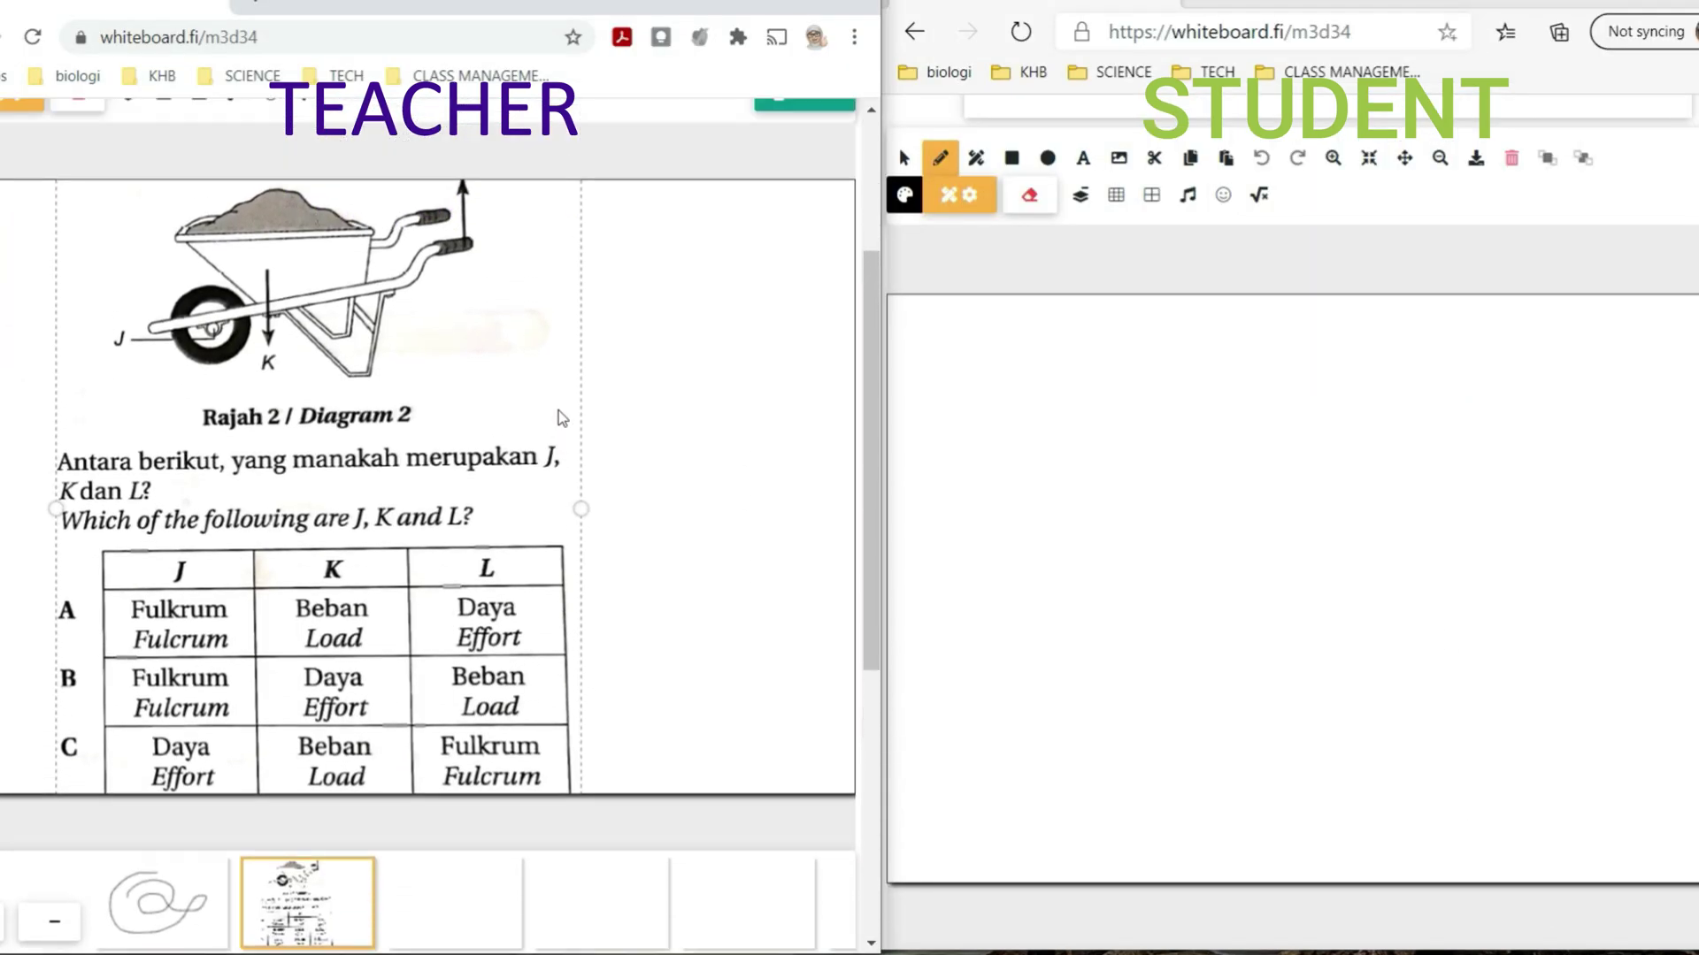
scroll(559, 411, up, 1)
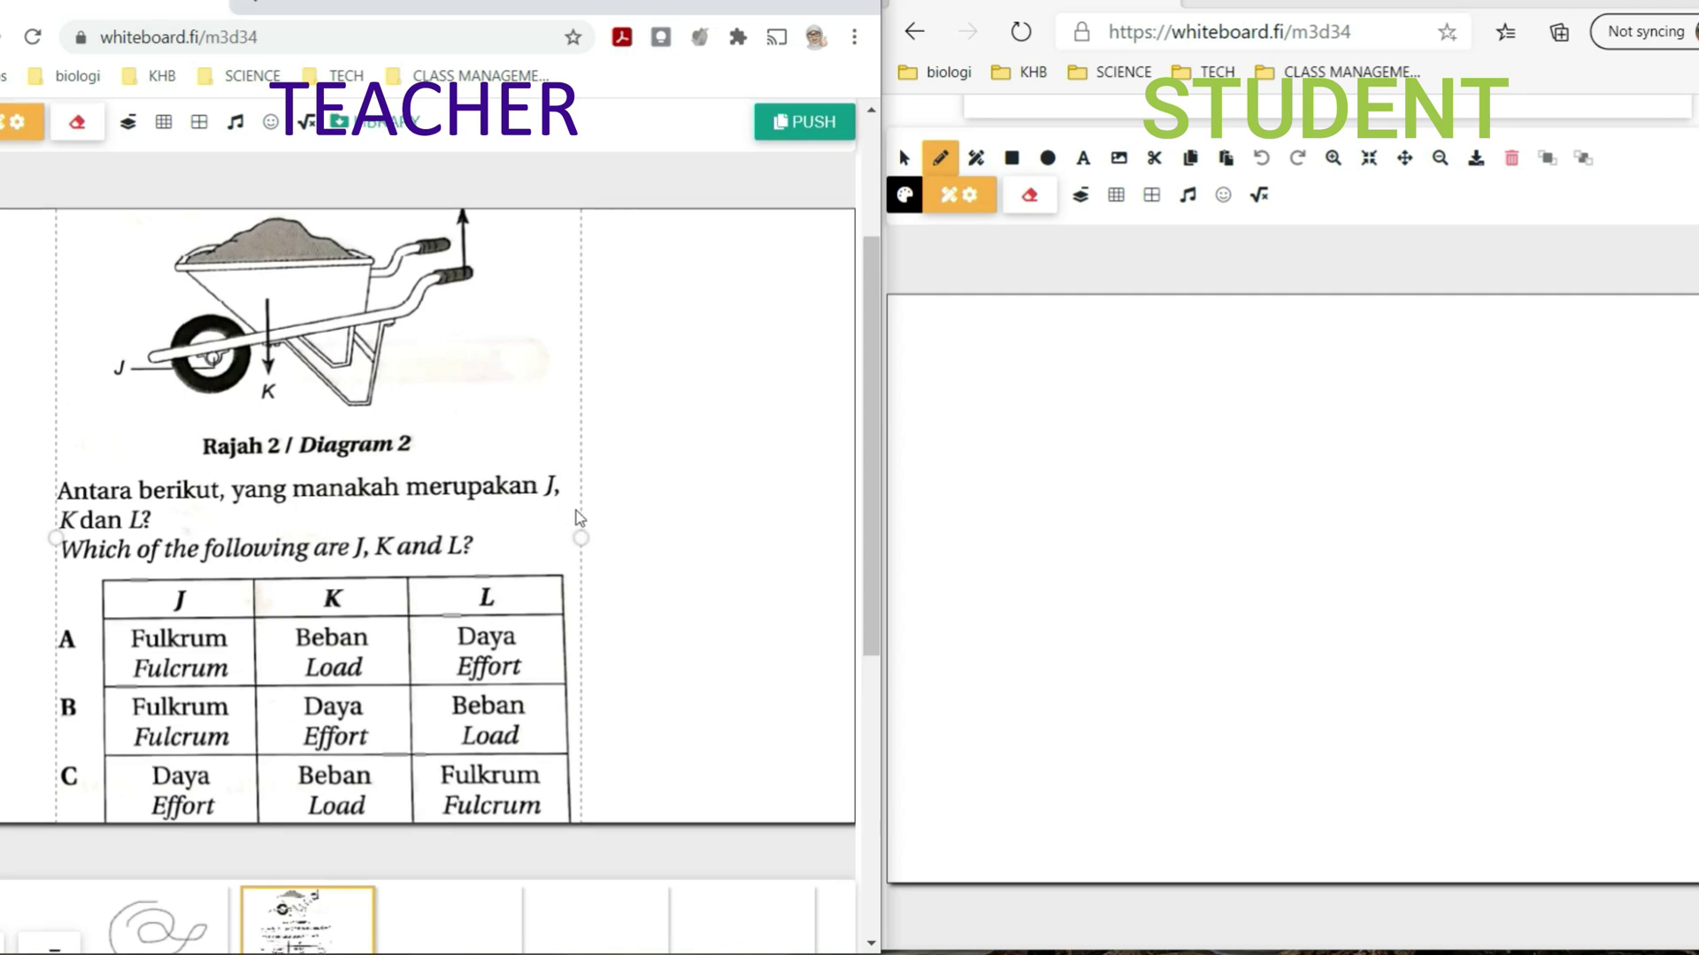
scroll(576, 511, up, 3)
- Shrink the wheelbarrow image and place it at the top-left, then enlarge it slightly
drag(546, 525, 586, 614)
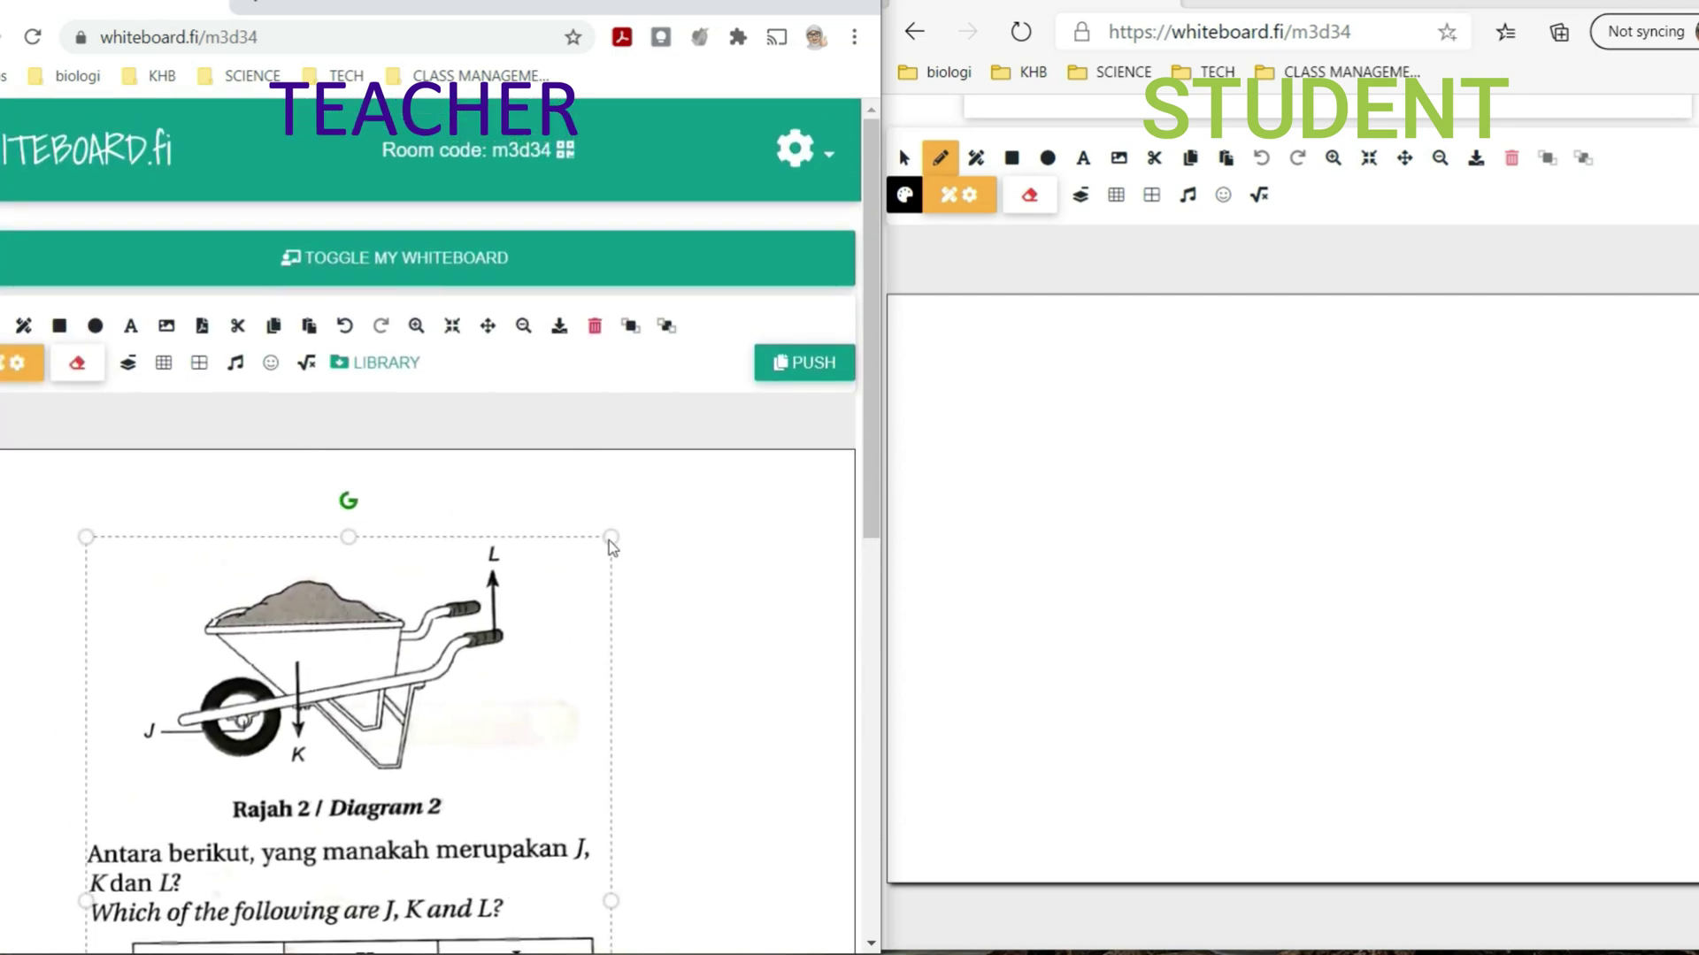
drag(611, 537, 417, 783)
mouse_move(299, 859)
mouse_down()
mouse_move(228, 534)
mouse_move(214, 547)
mouse_move(205, 575)
mouse_move(410, 589)
mouse_move(425, 657)
mouse_up()
click(4, 326)
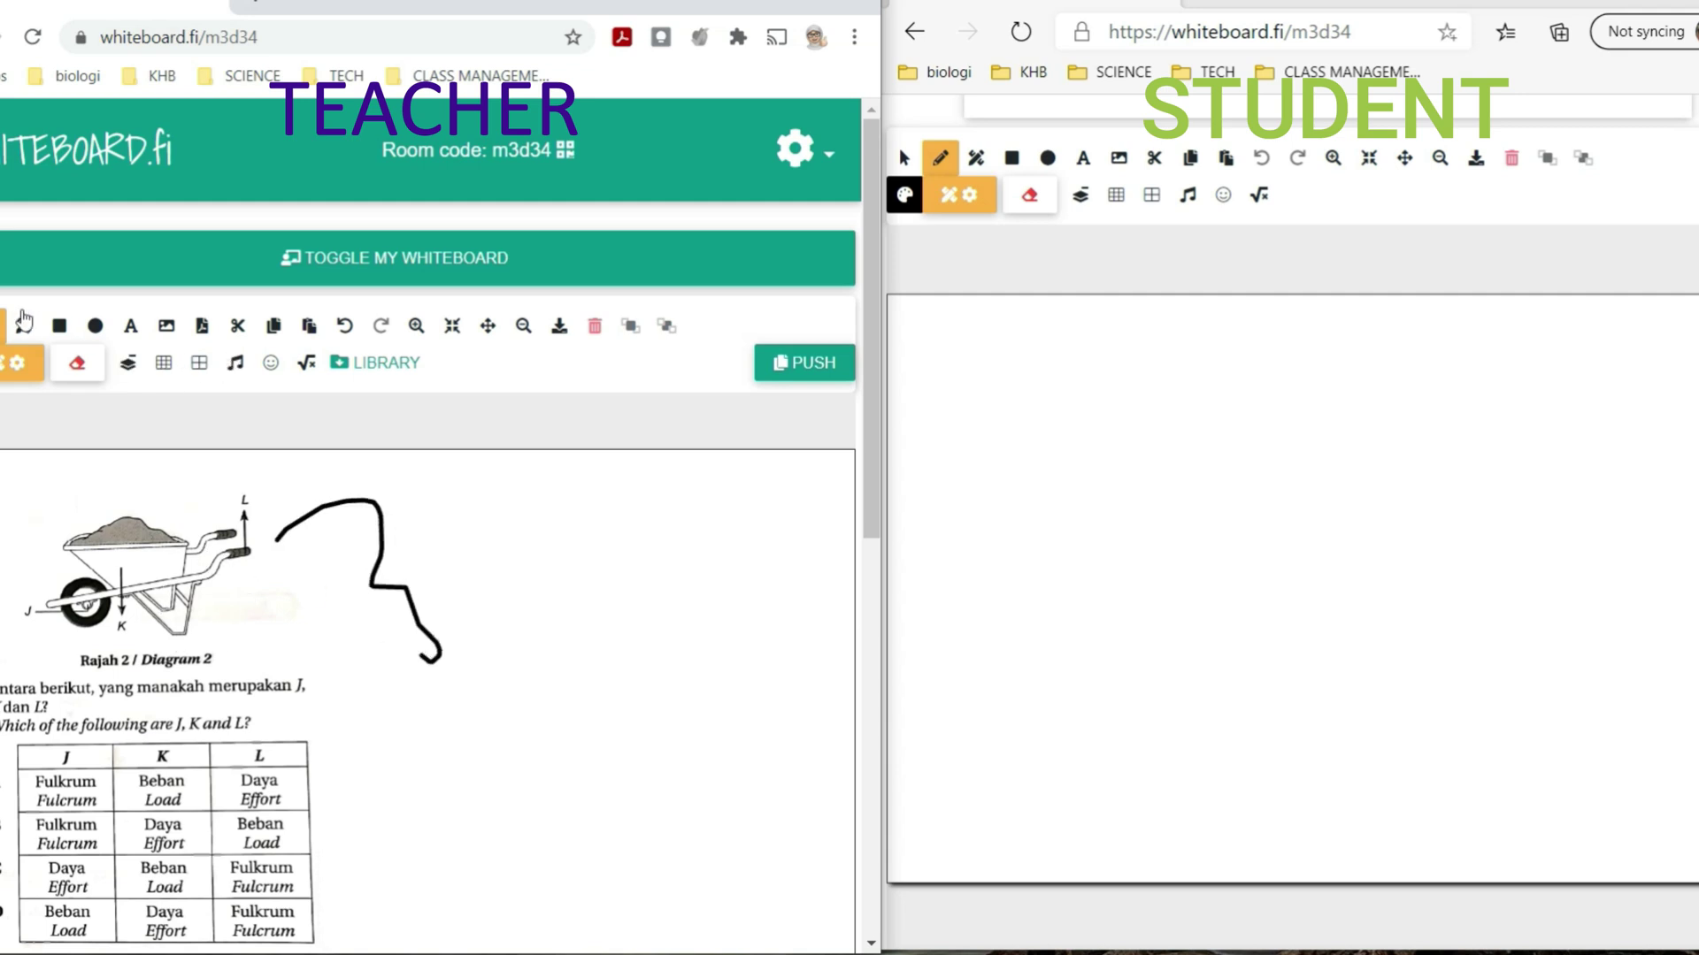
click(344, 327)
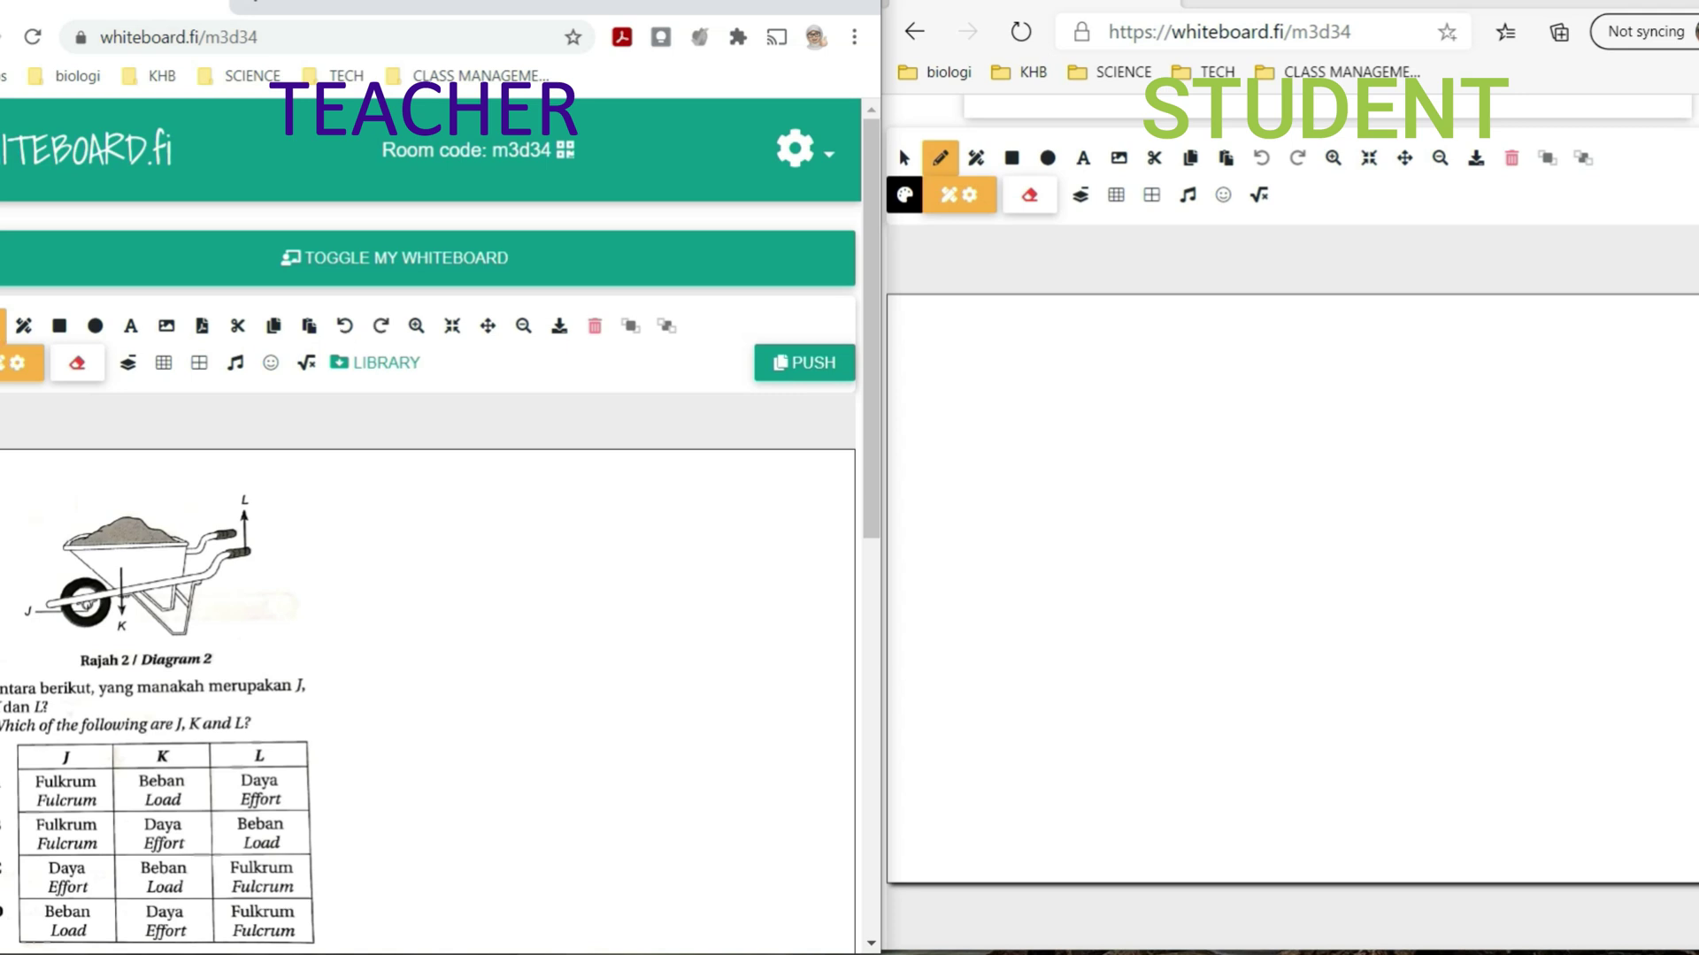
click(199, 612)
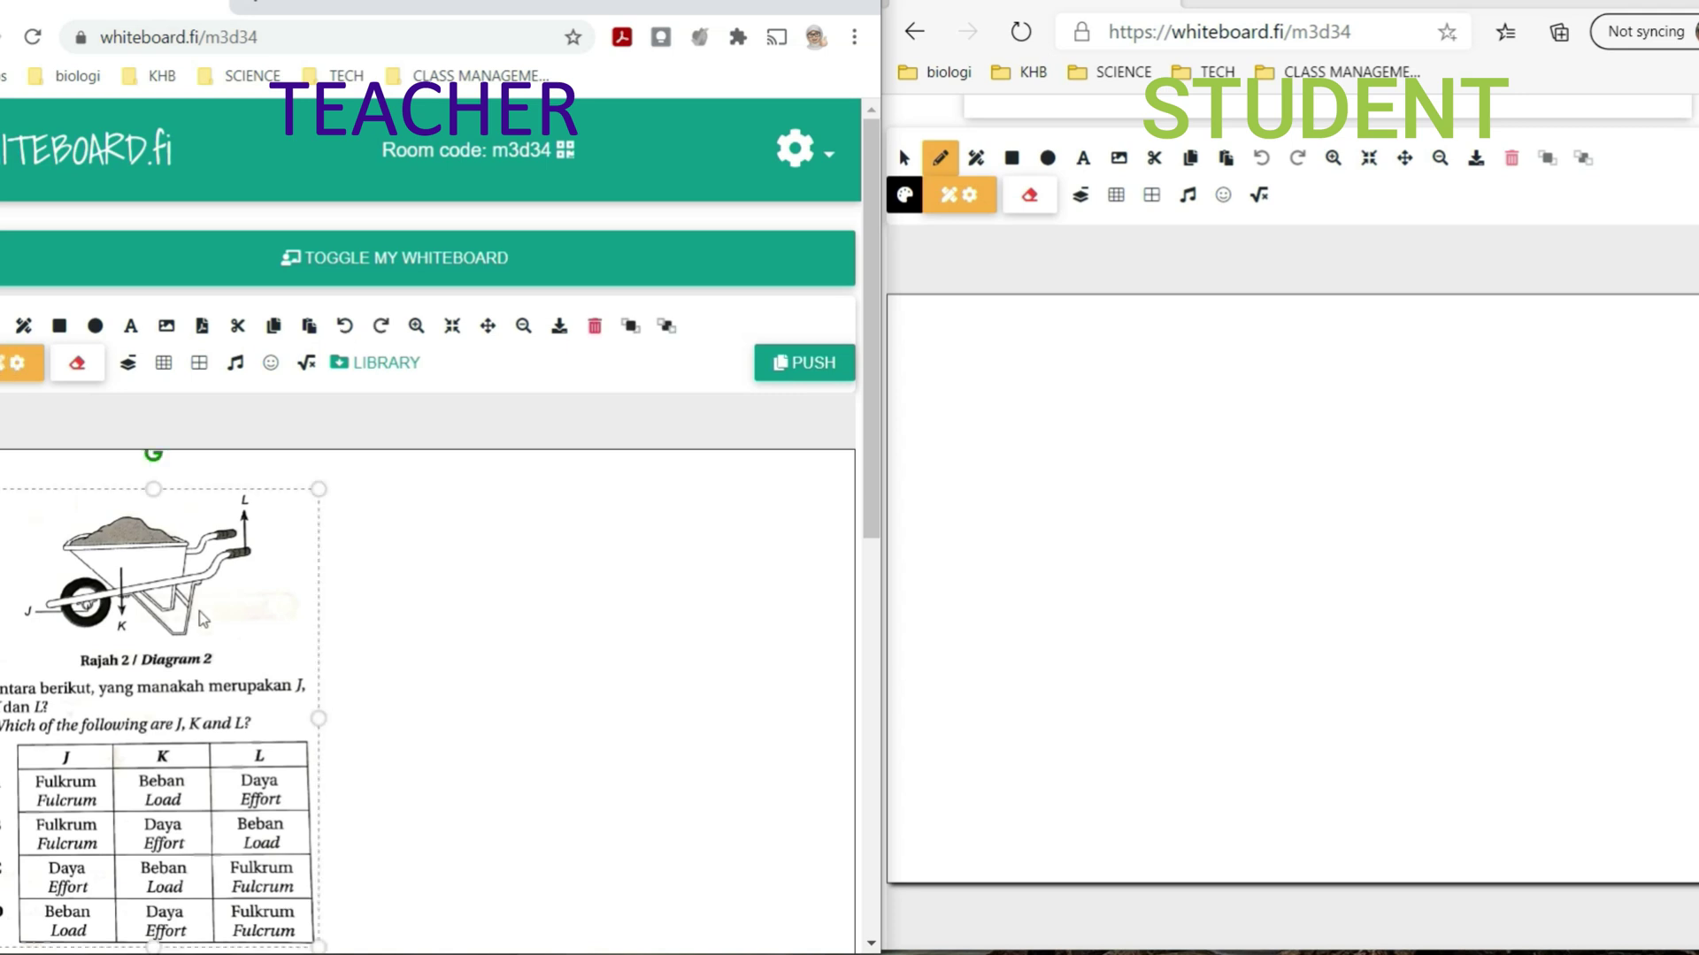
drag(328, 492, 329, 461)
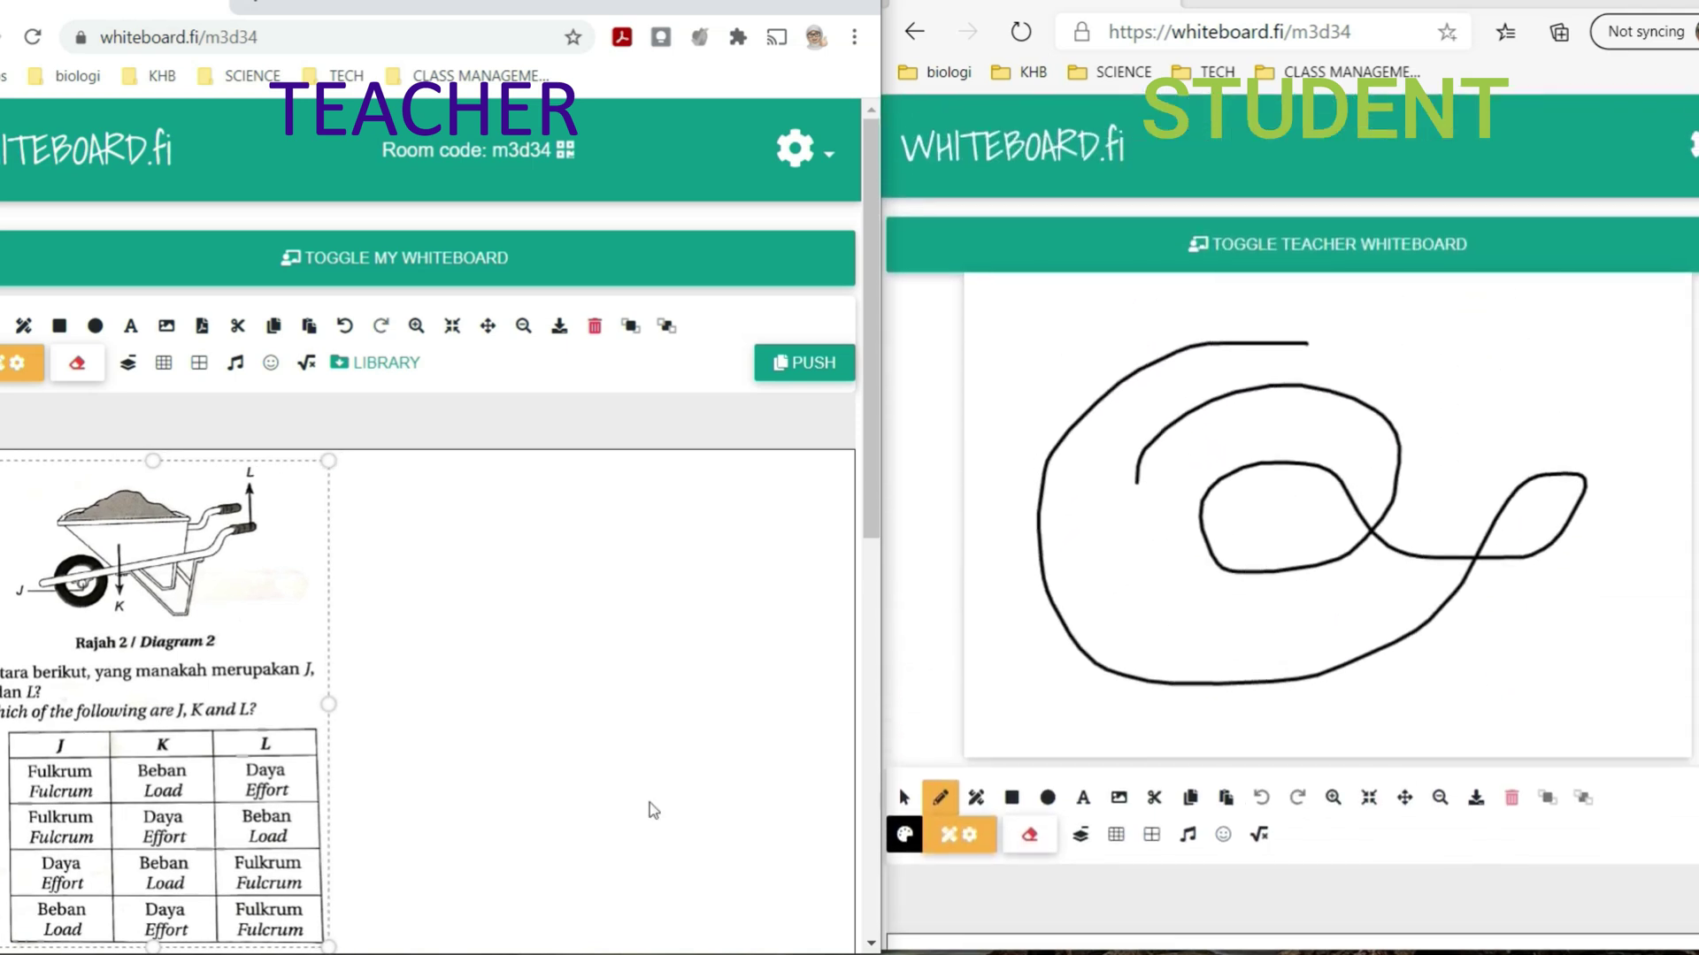
- Turn on the STUDENTS visibility toggle under the wheelbarrow page's thumbnail
scroll(429, 790, down, 3)
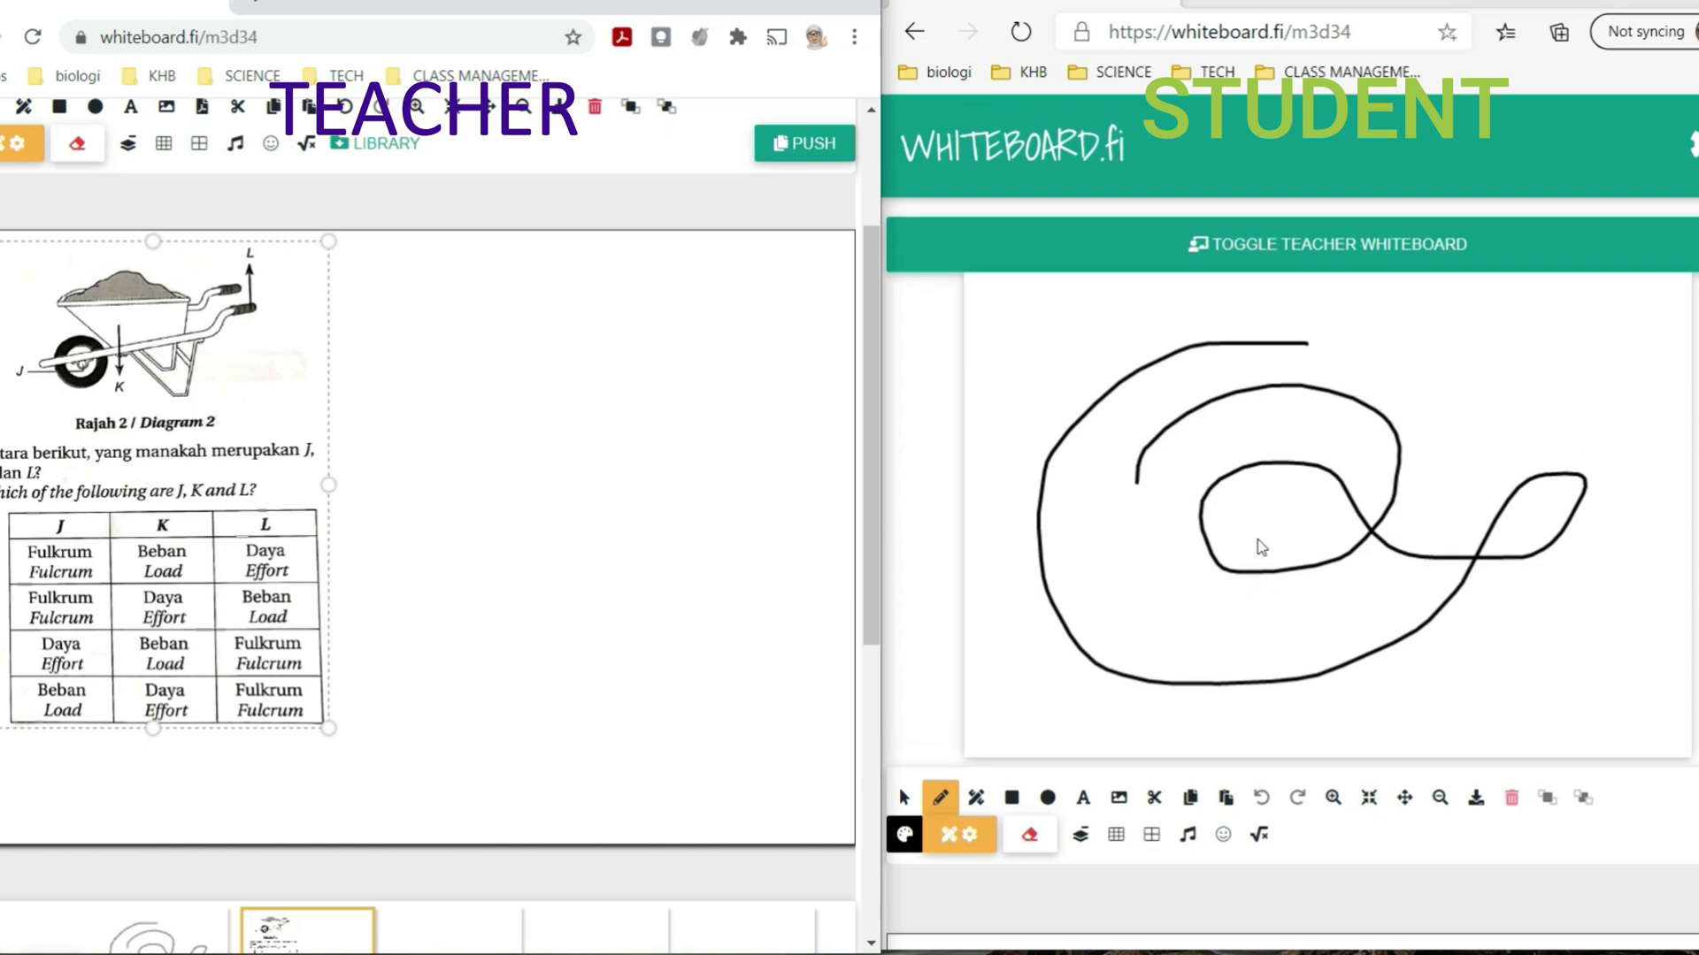
scroll(219, 653, down, 4)
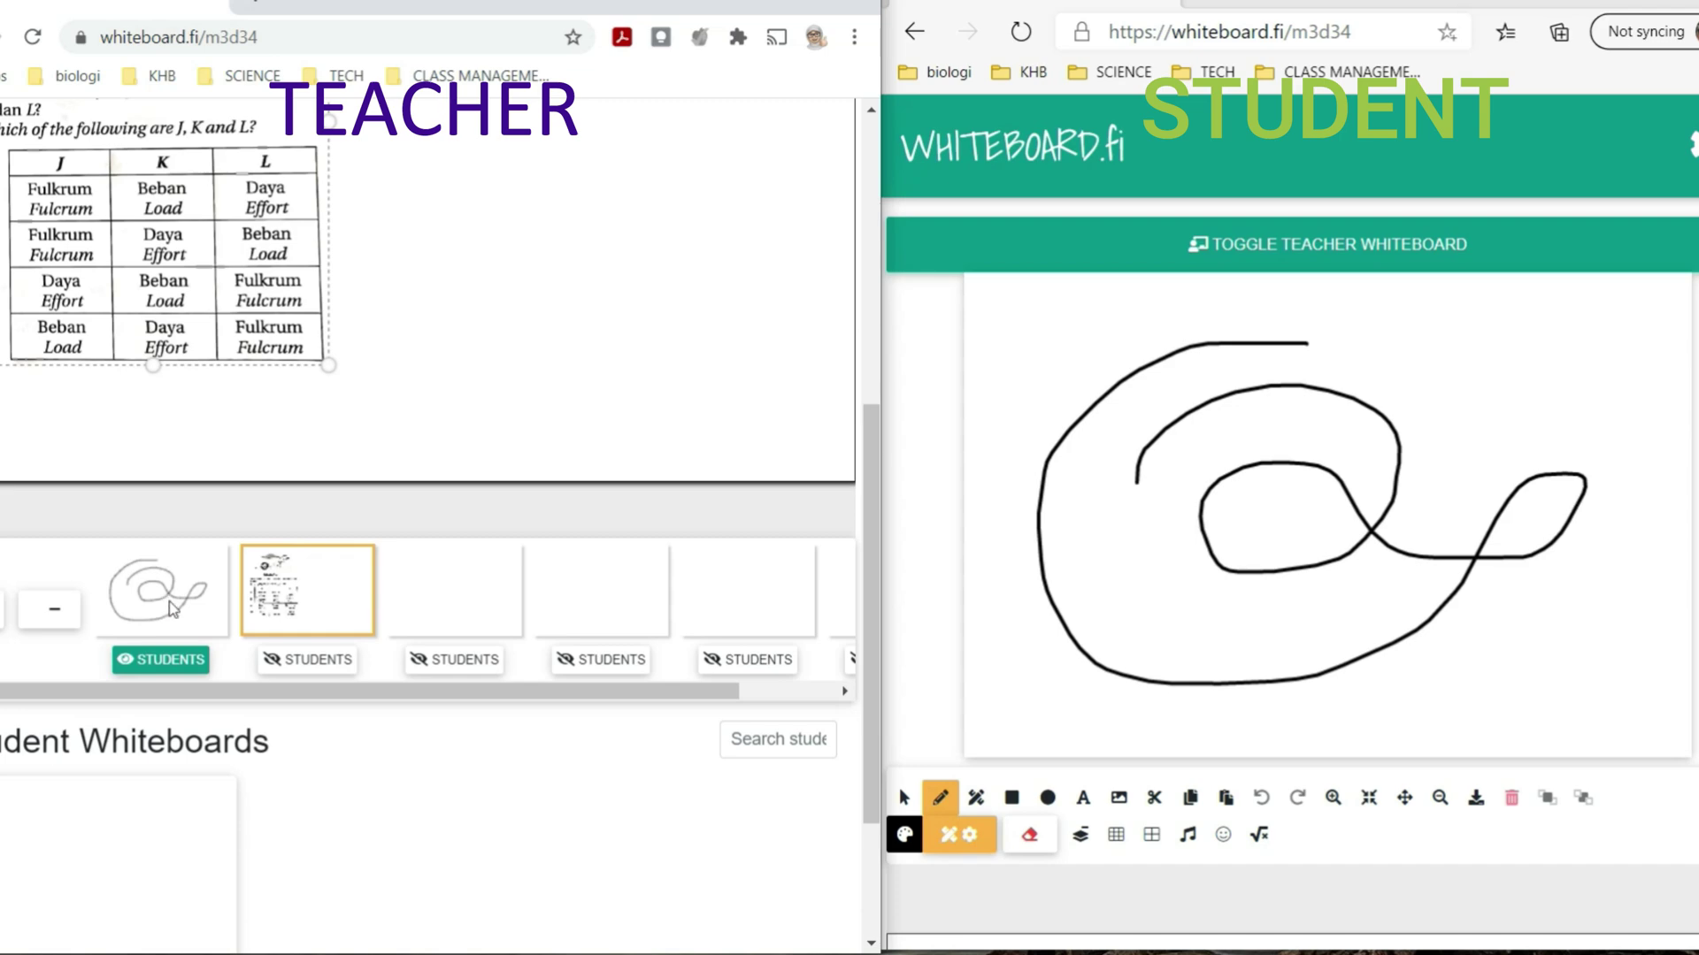
click(279, 670)
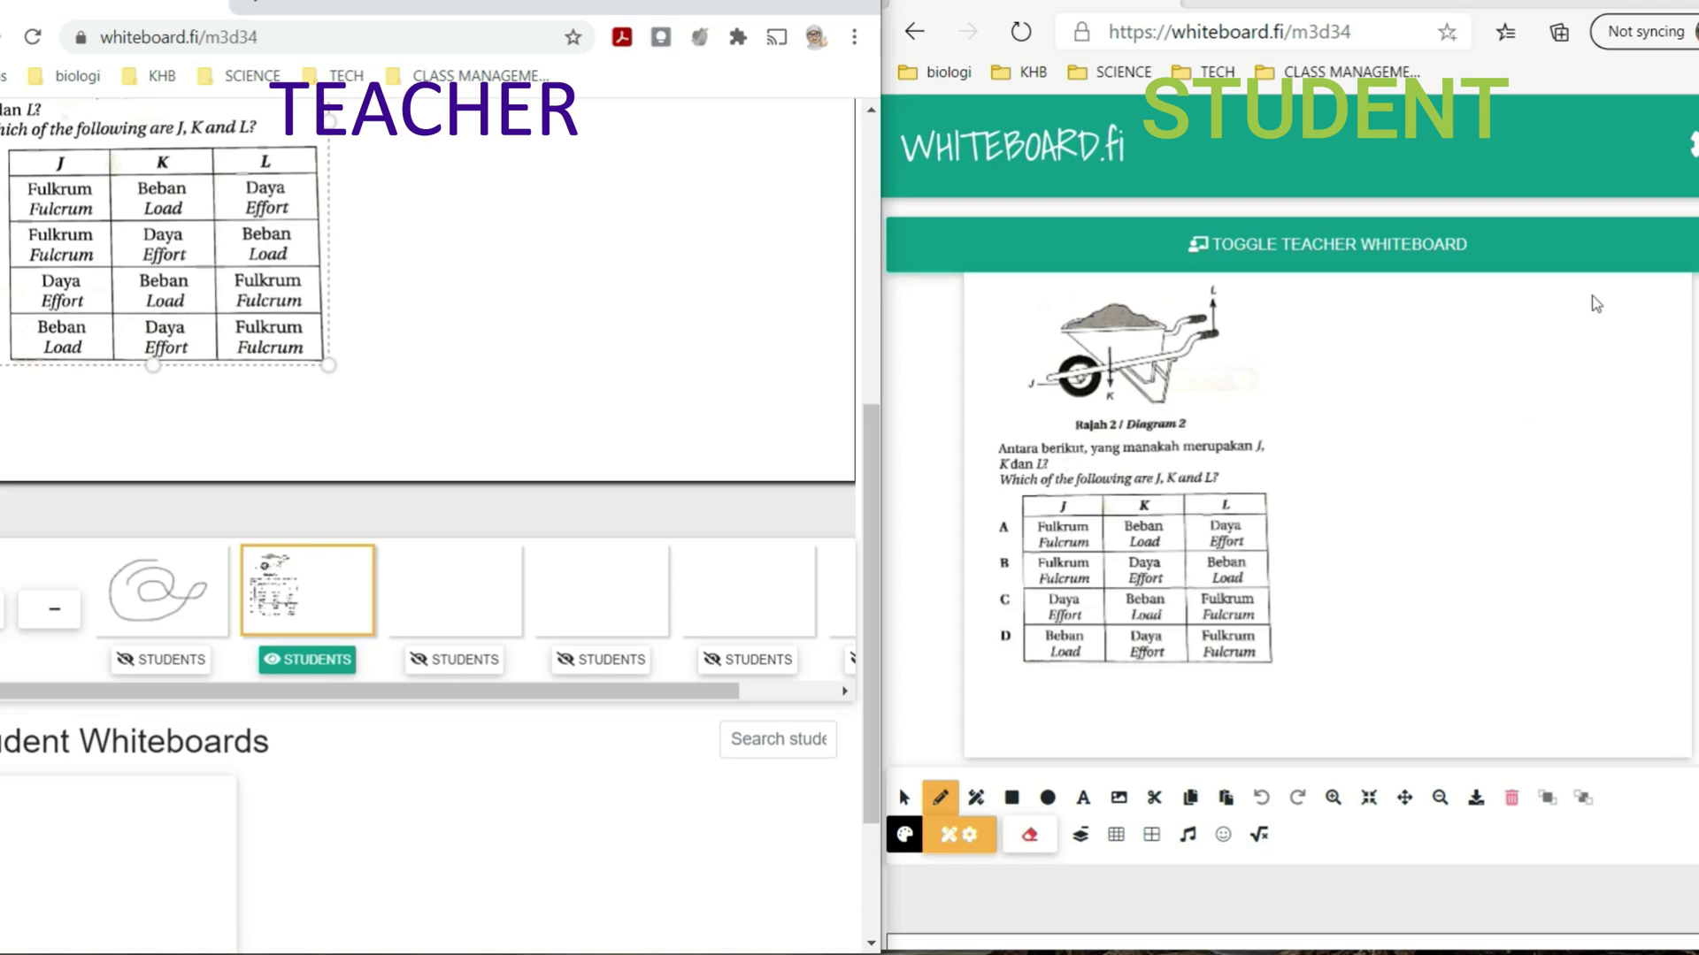
- Bring up the PUSH options: all pages, current page only, or current page as background
scroll(1504, 522, down, 6)
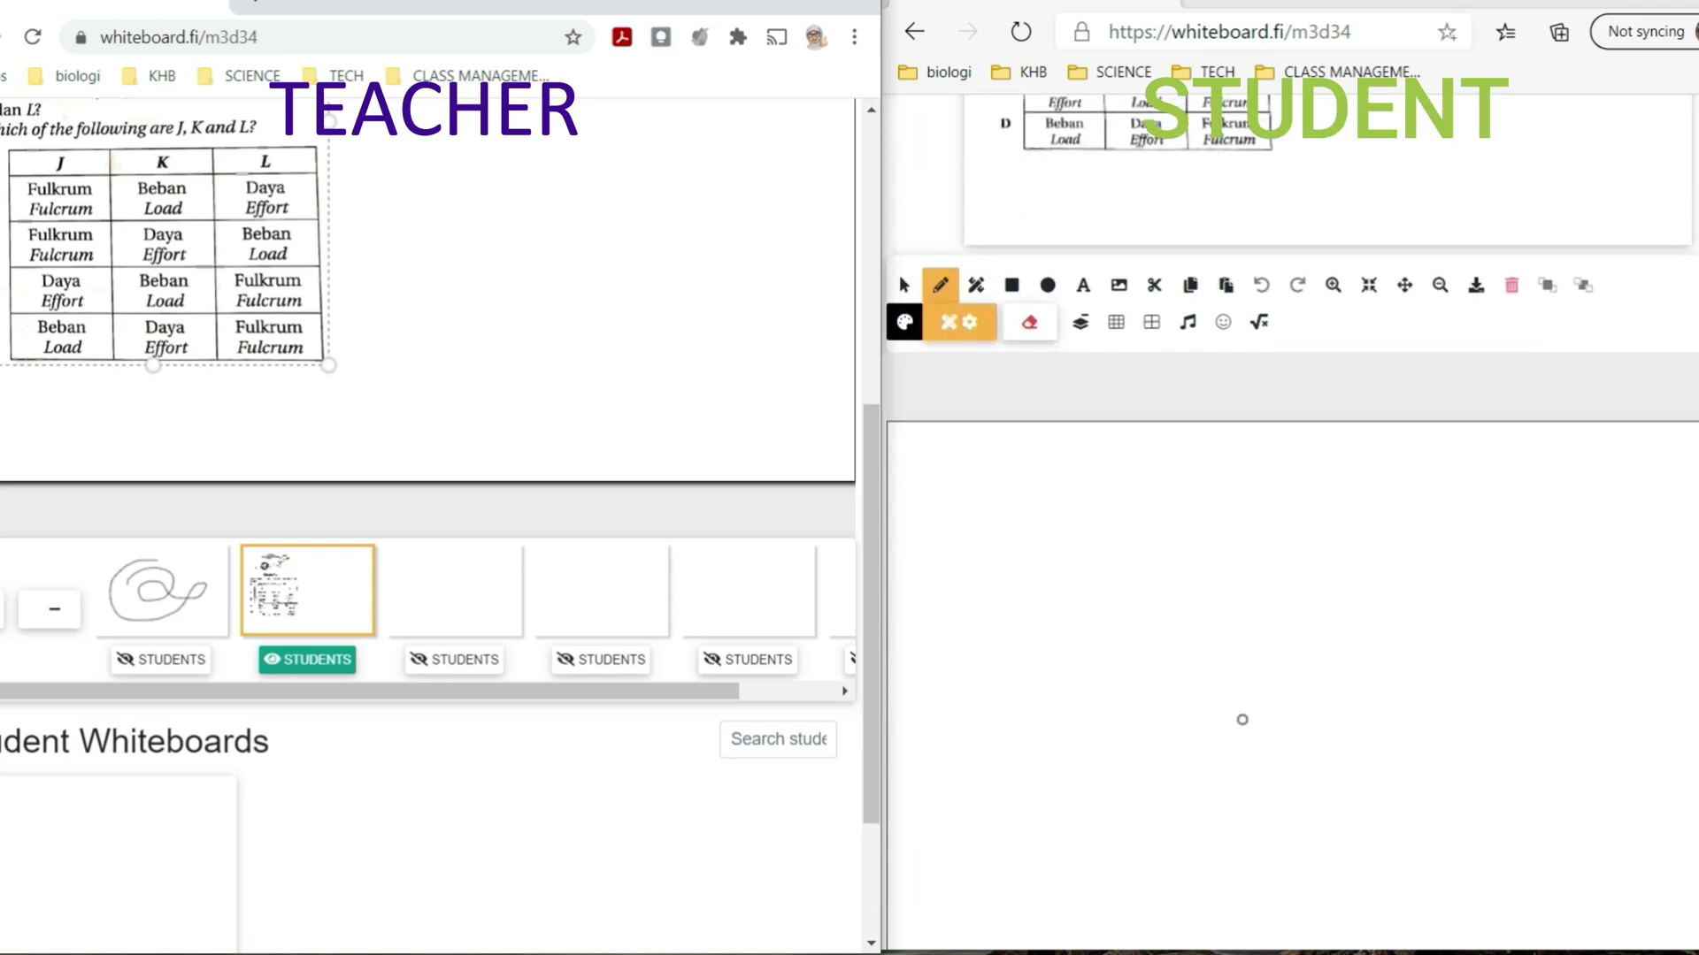
scroll(603, 390, up, 7)
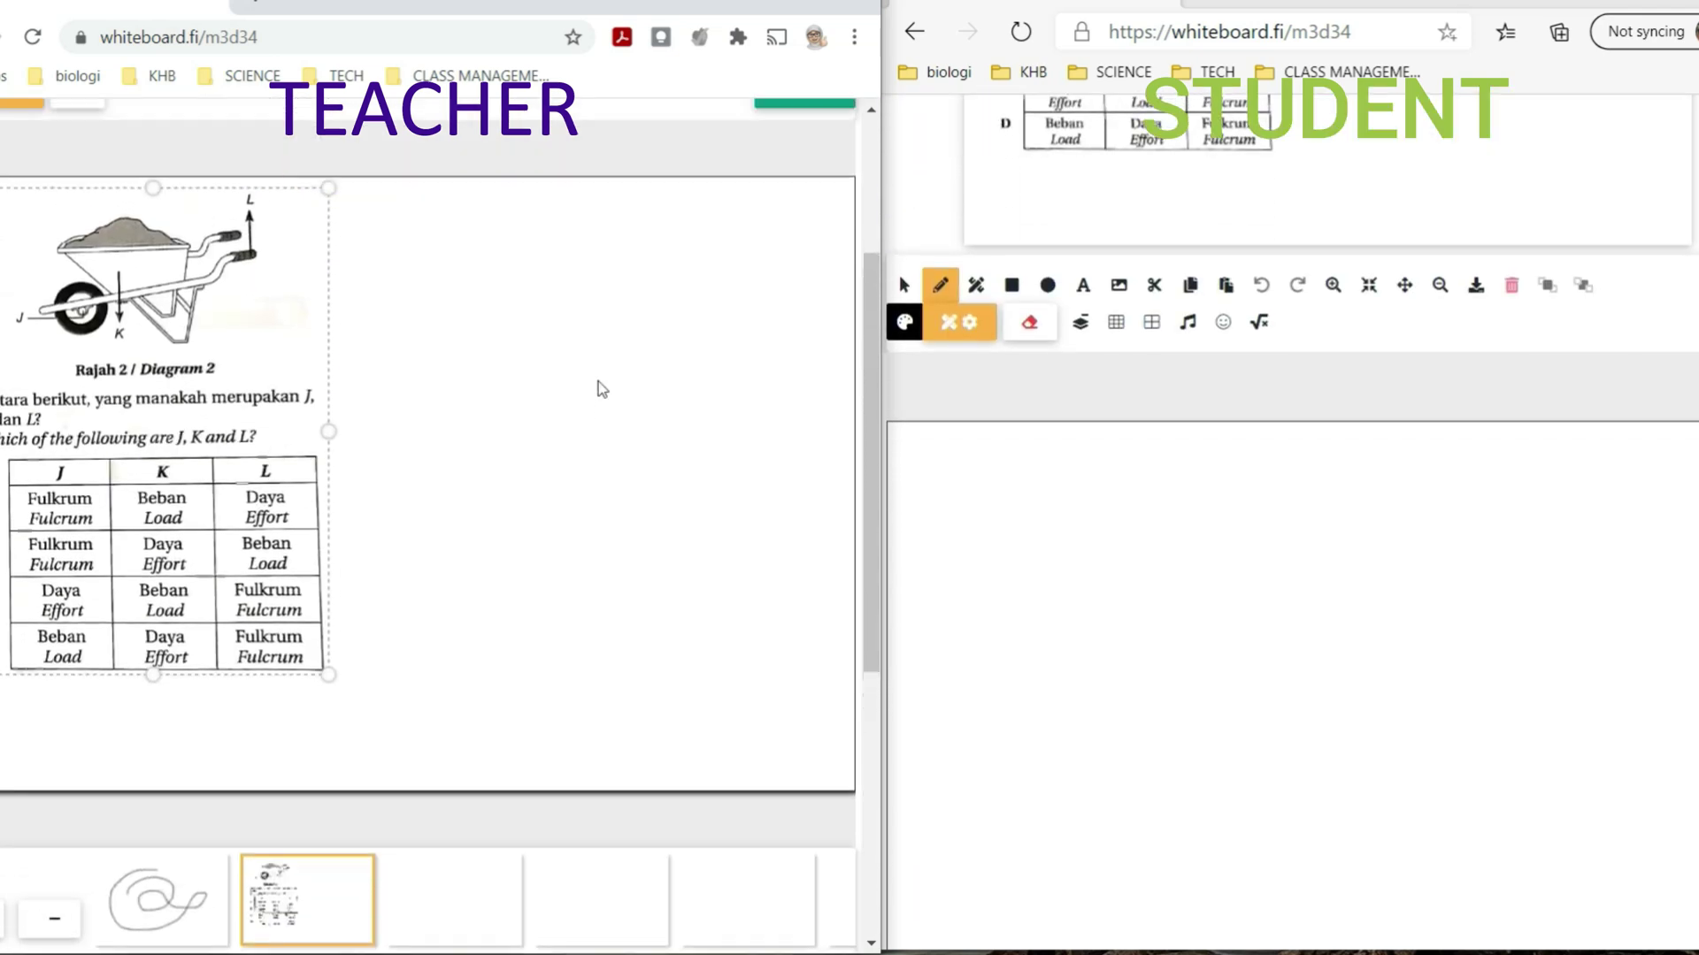
scroll(779, 381, down, 2)
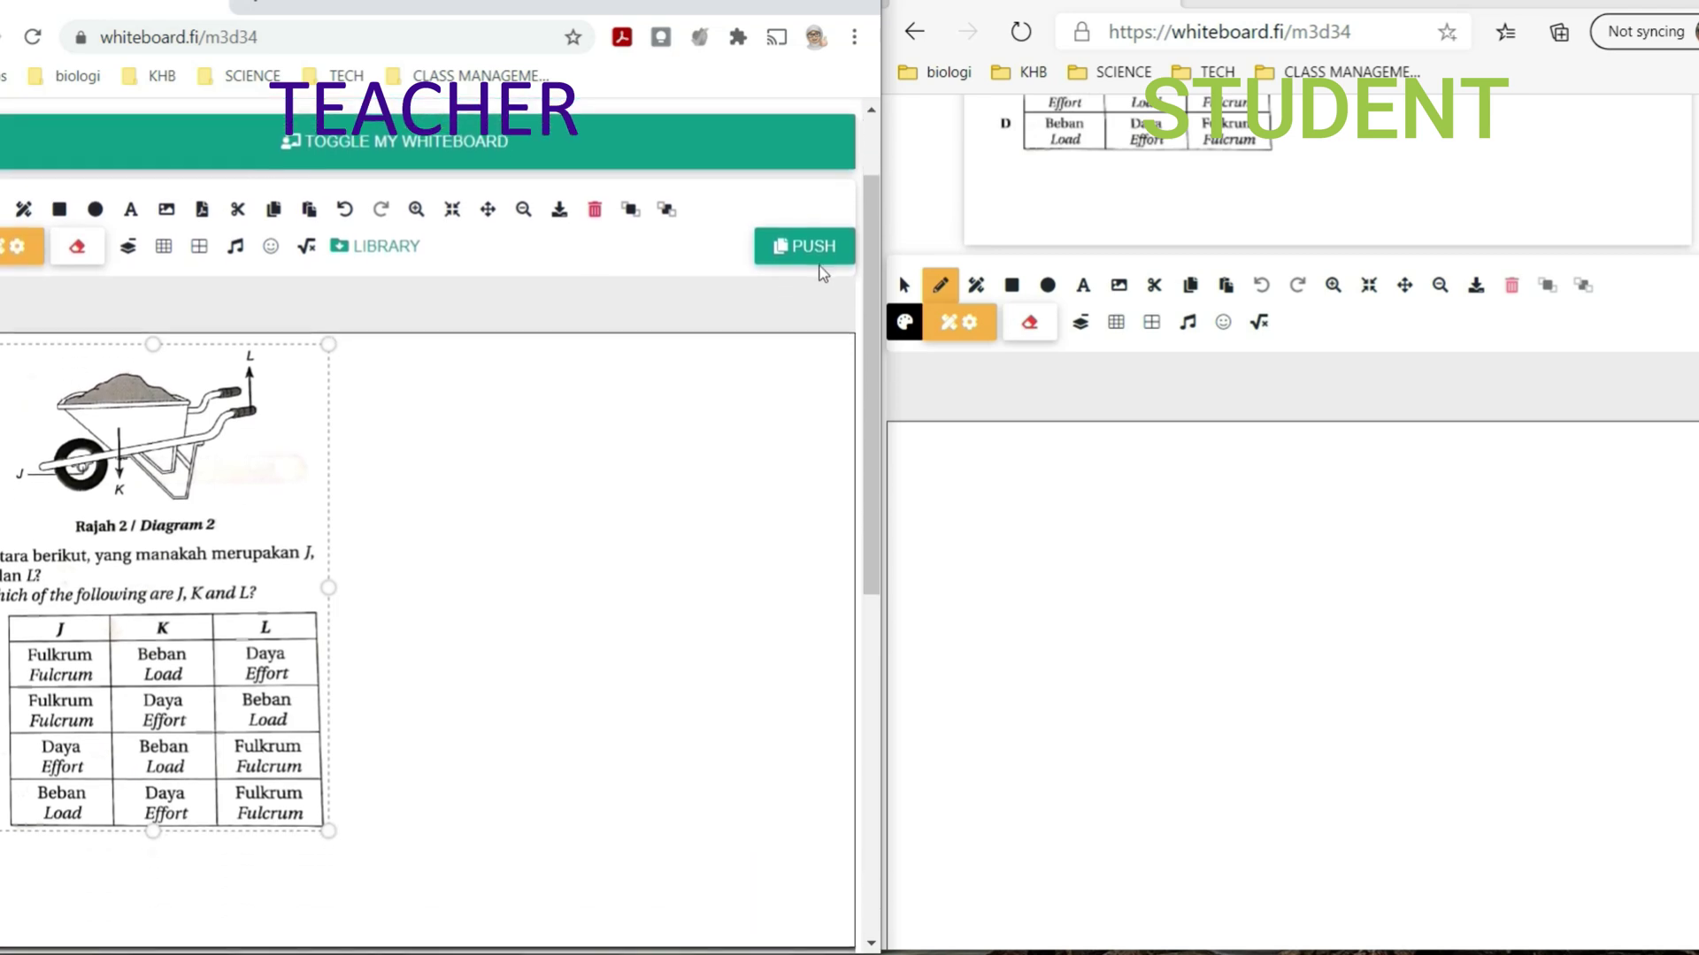
click(820, 251)
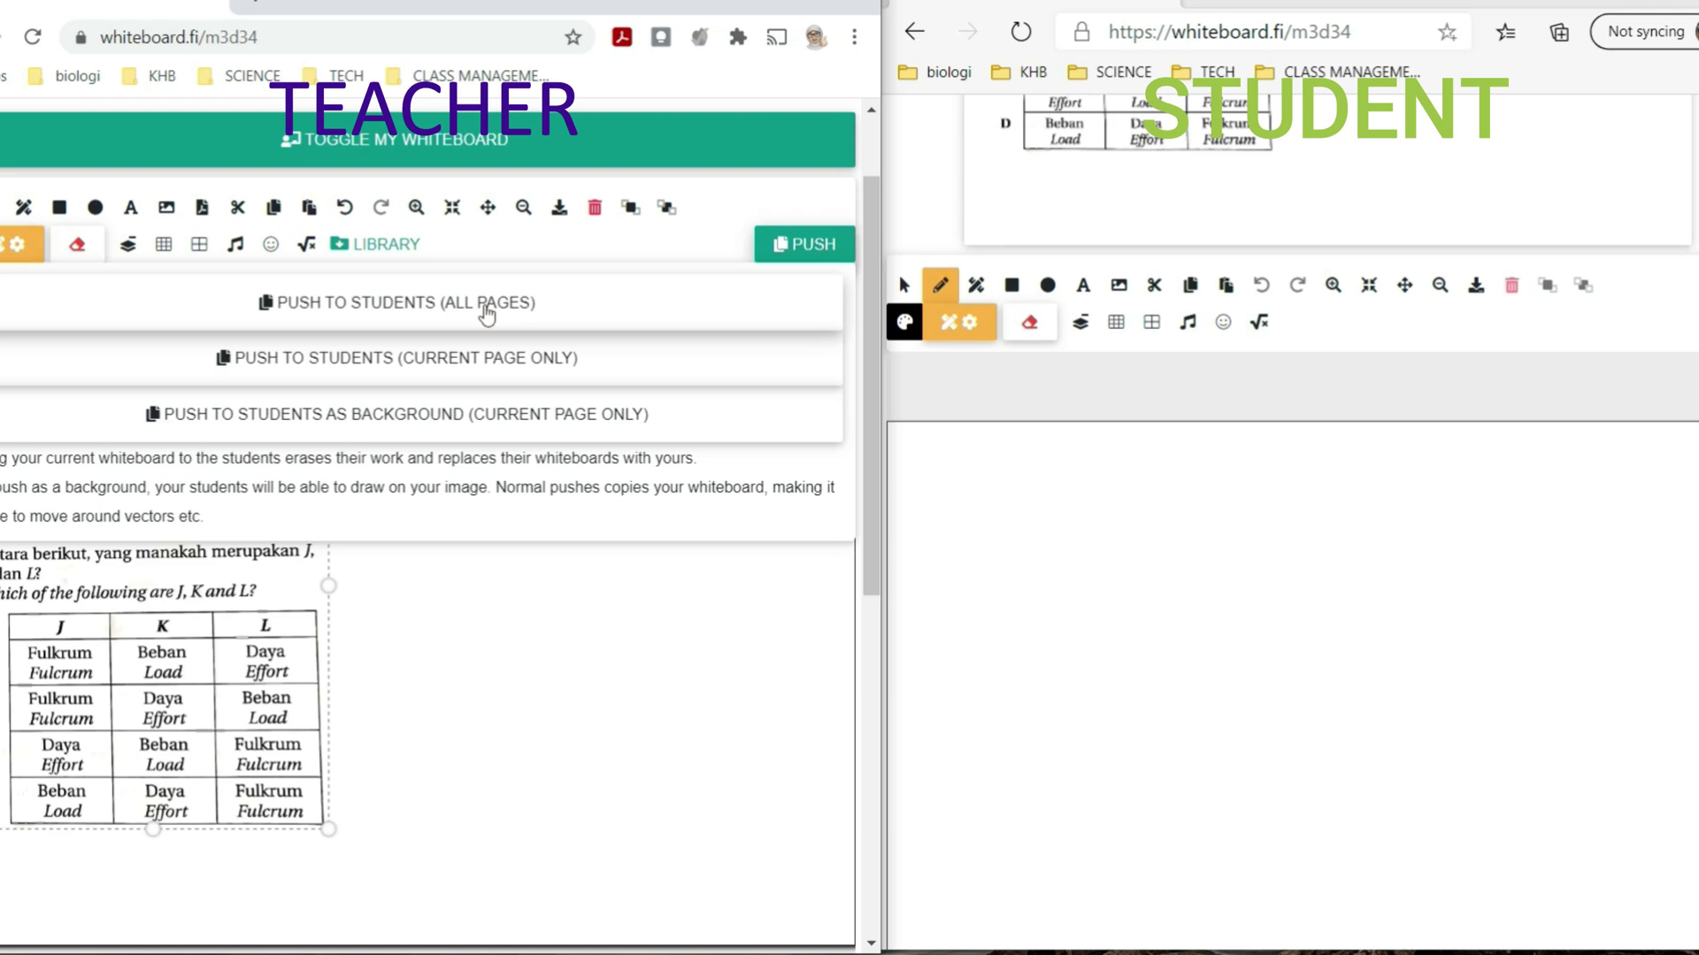
- Push only the current wheelbarrow page to students, then start a student text box beside the diagram
click(492, 366)
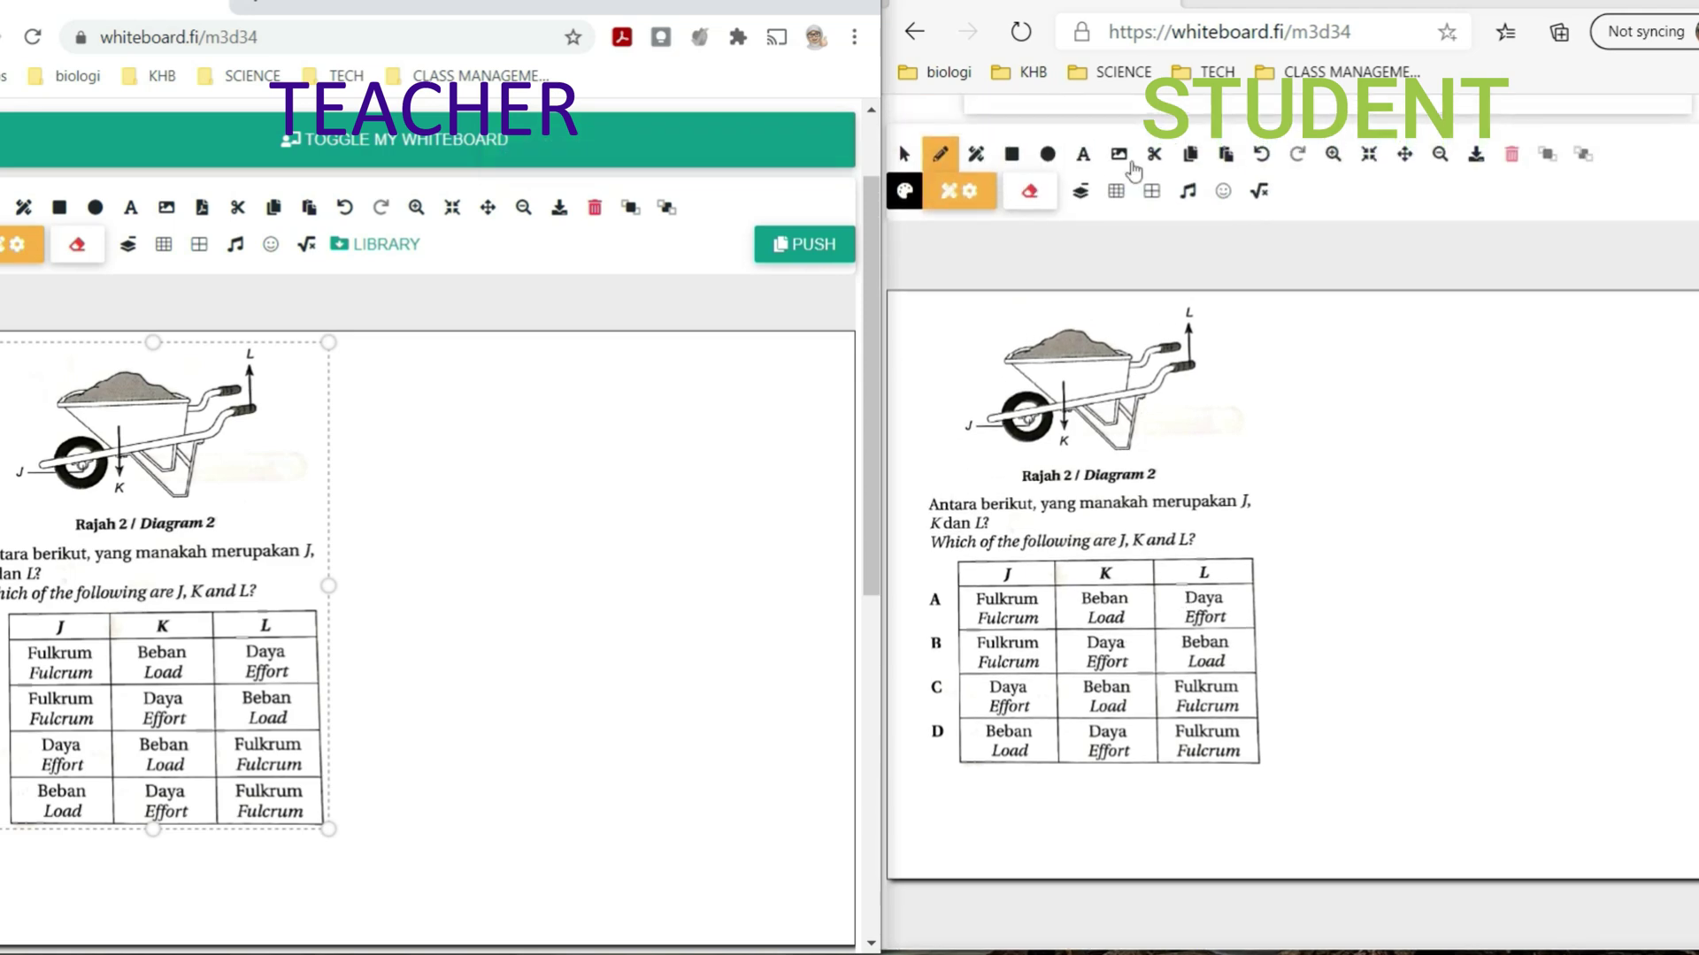
click(1088, 164)
click(1348, 372)
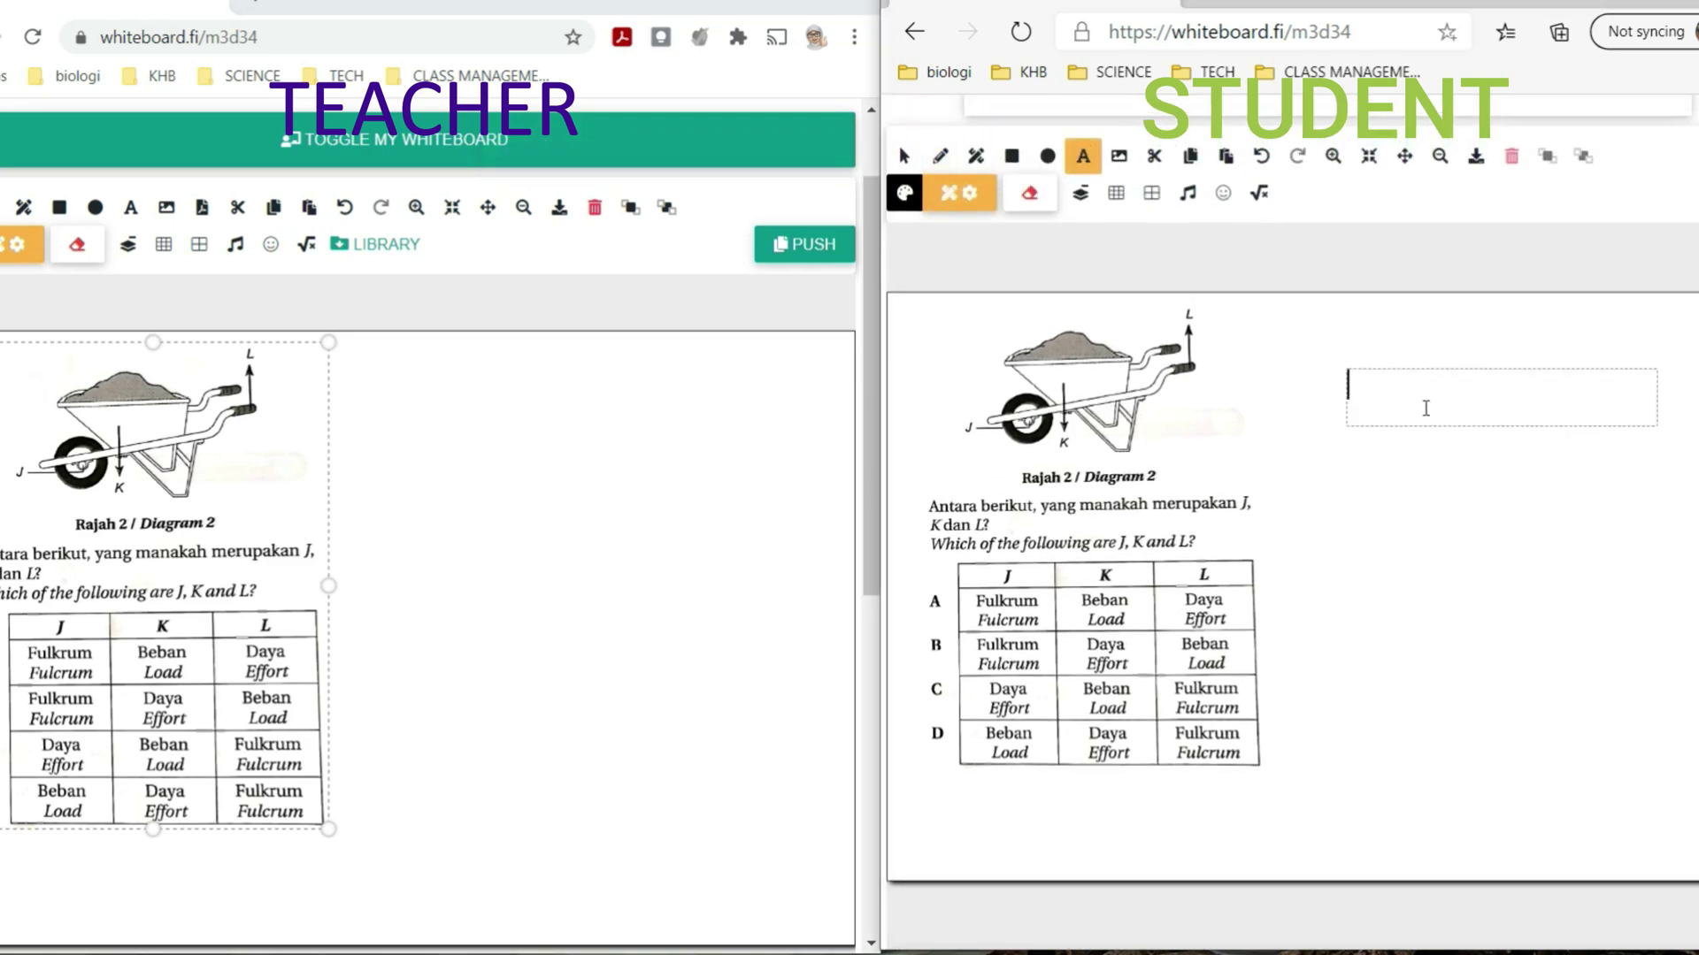